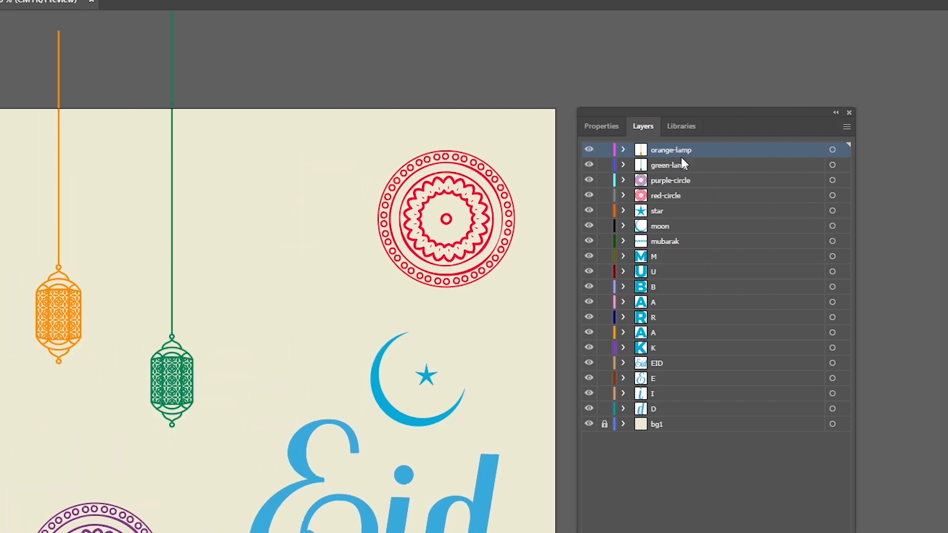
# - Review the Illustrator artwork's layer structure, going through the lamps, circles, star, moon, mubarak and separate MUBARAK letter layers
pyautogui.click(684, 164)
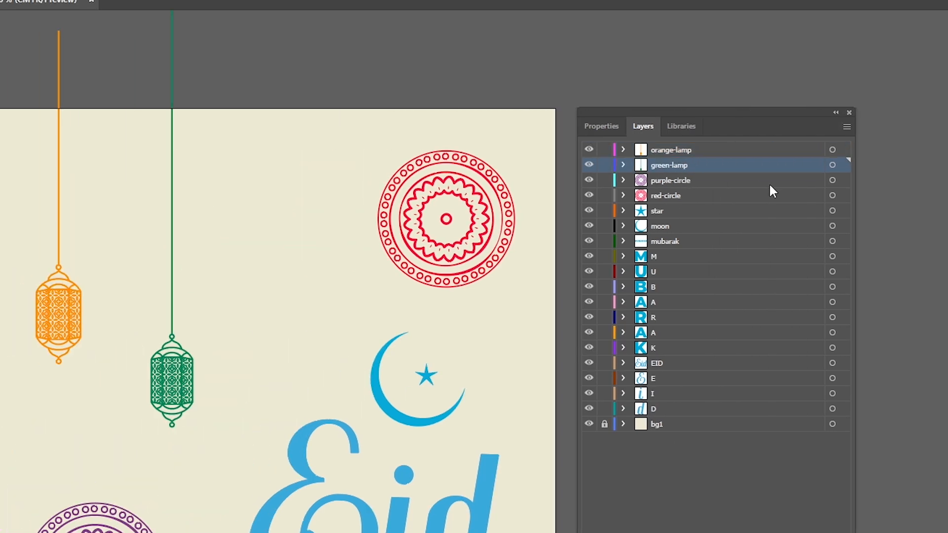
pyautogui.click(676, 181)
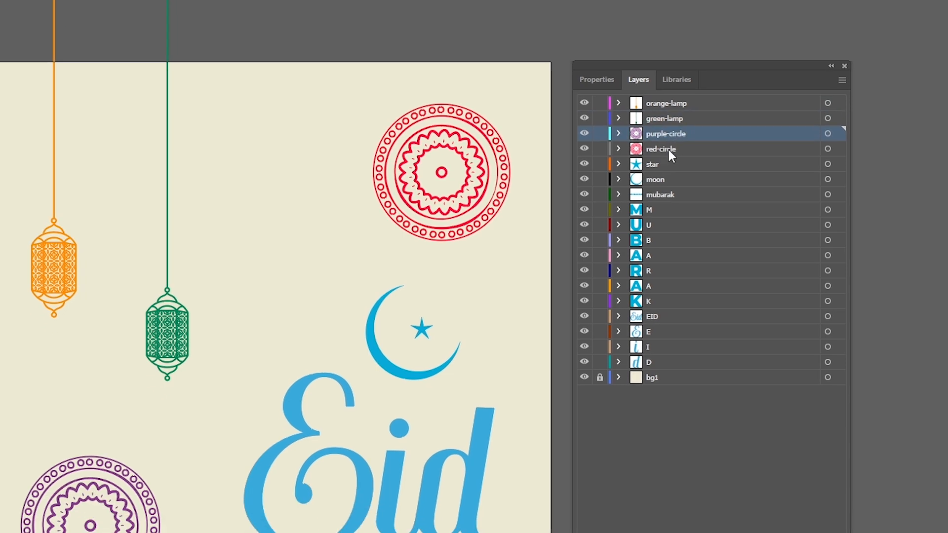
pyautogui.click(672, 195)
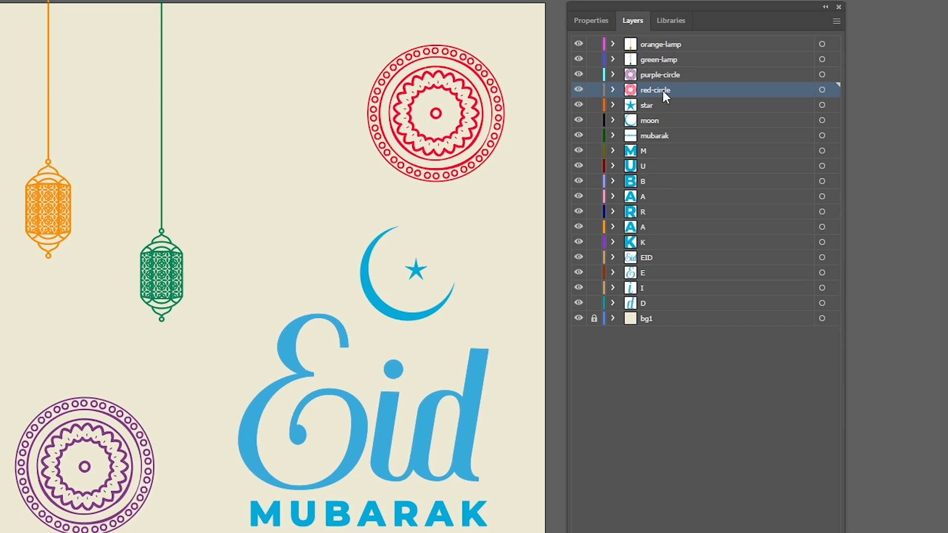
pyautogui.click(661, 103)
pyautogui.click(662, 120)
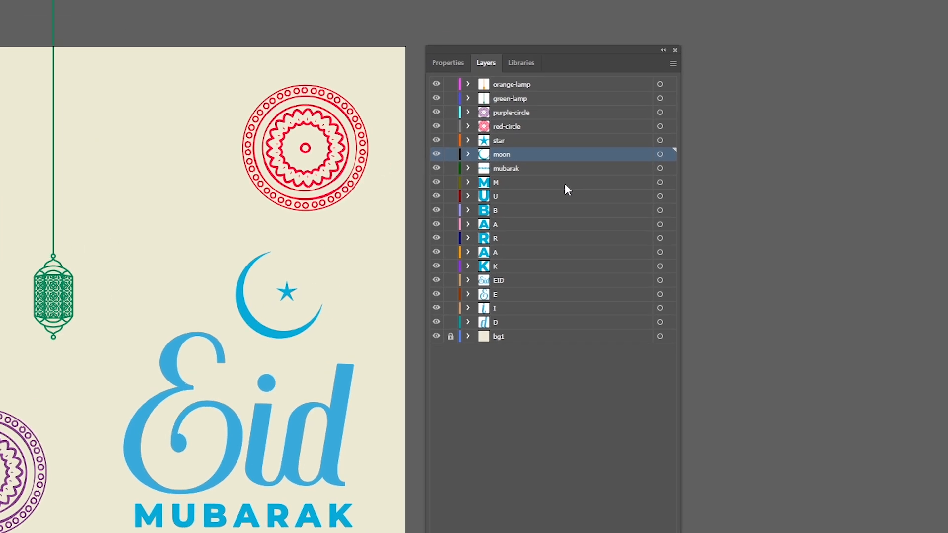
pyautogui.click(517, 183)
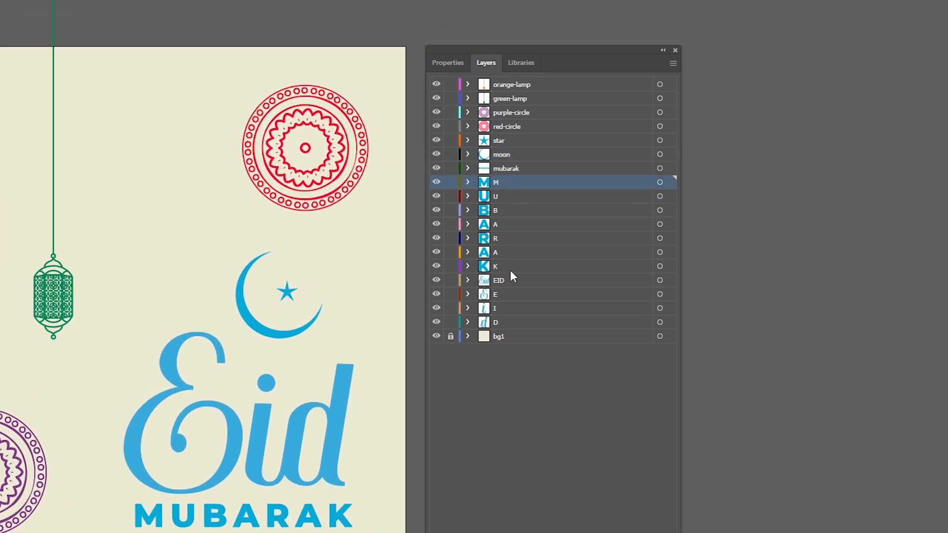
pyautogui.keyDown('shift'); pyautogui.click(511, 265); pyautogui.keyUp('shift')
pyautogui.click(518, 201)
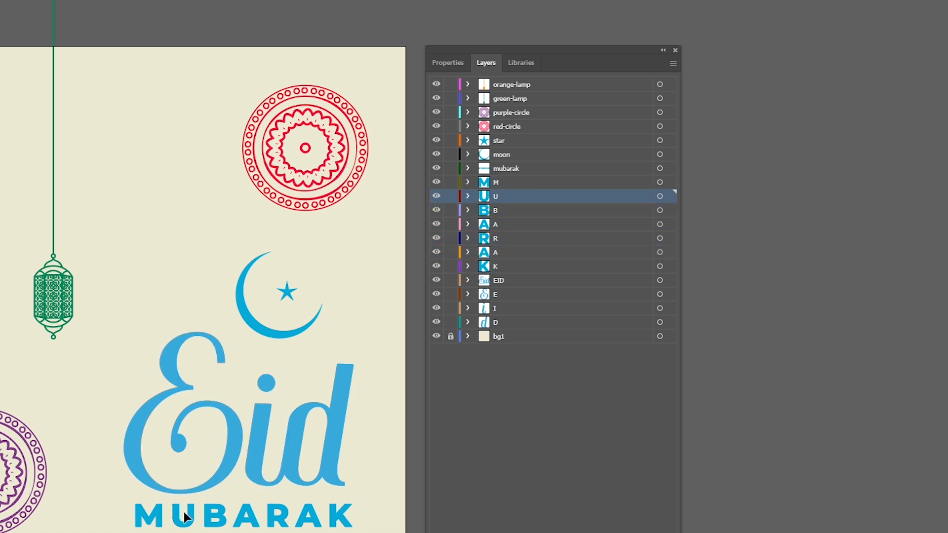
pyautogui.click(502, 169)
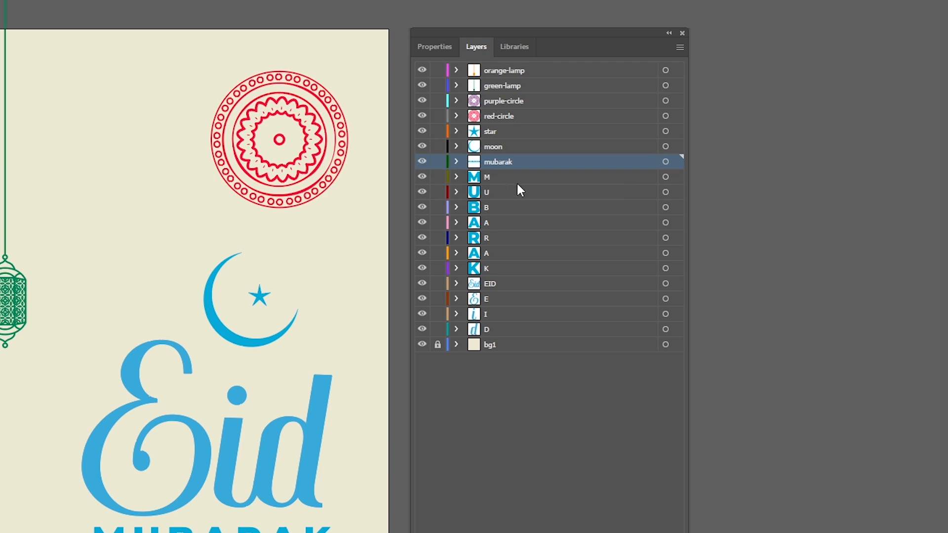
# - Toggle the visibility of the E, I, D and EID layers to compare the separate letters with the whole word
pyautogui.moveTo(422, 299); pyautogui.dragTo(425, 333)
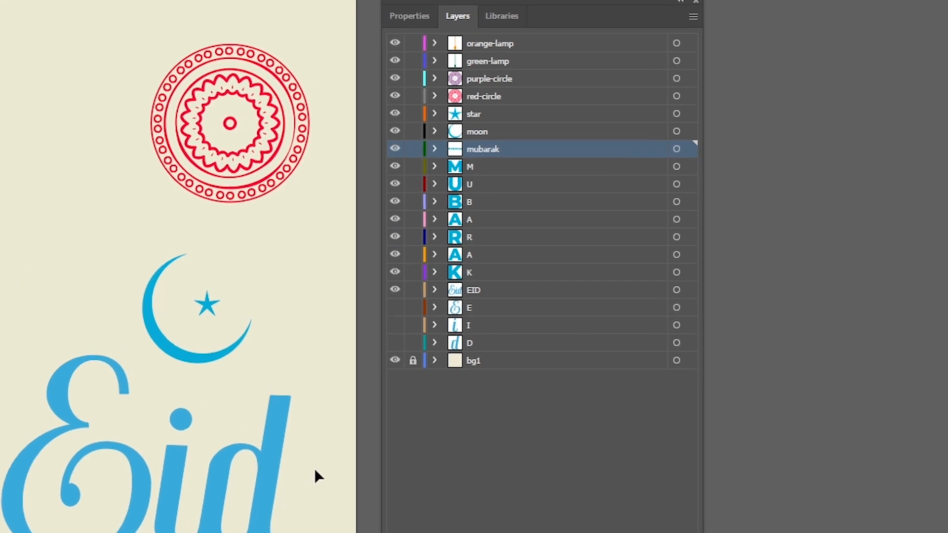
pyautogui.click(395, 291)
pyautogui.click(395, 290)
pyautogui.moveTo(397, 312); pyautogui.dragTo(397, 348)
# - Examine the artboard's size and settings in the Artboard Options, leaving them as they are
pyautogui.press('z')
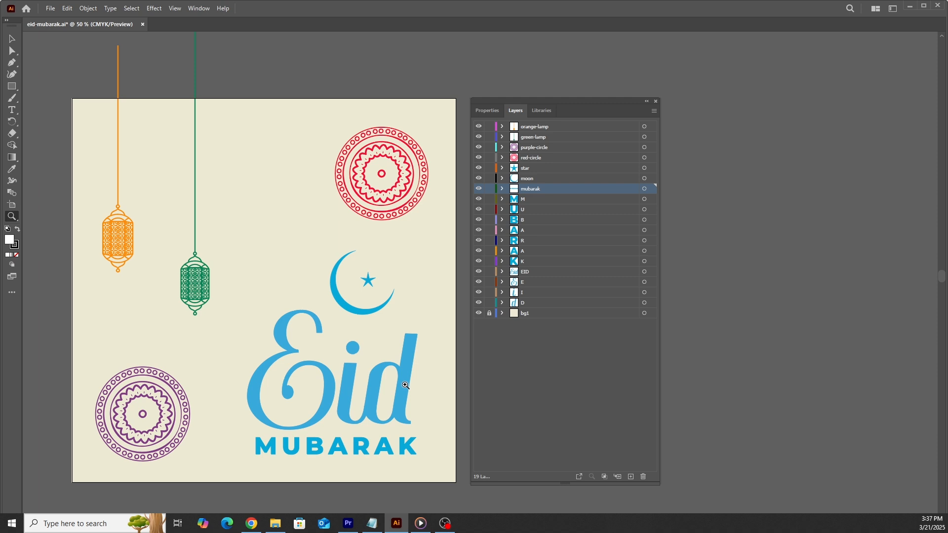
pyautogui.press('v')
pyautogui.doubleClick(15, 207)
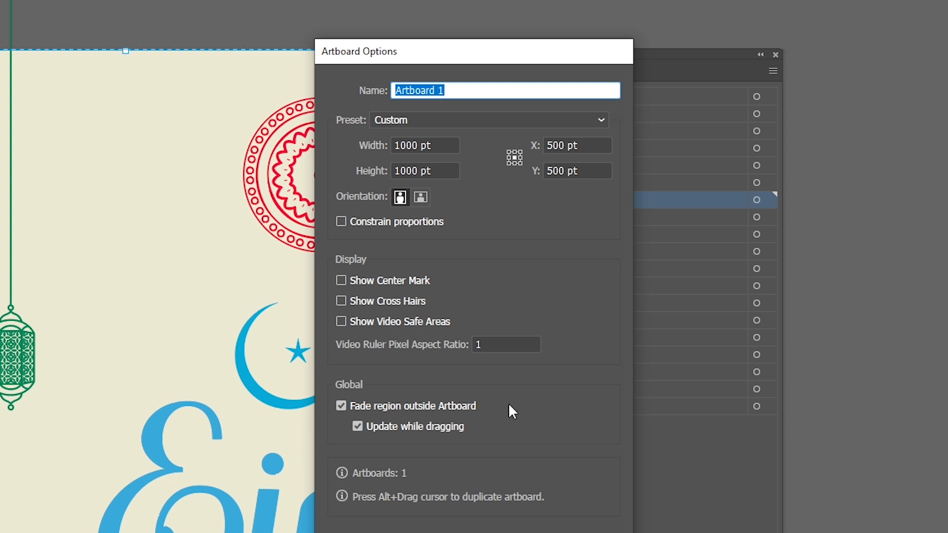
pyautogui.click(550, 434)
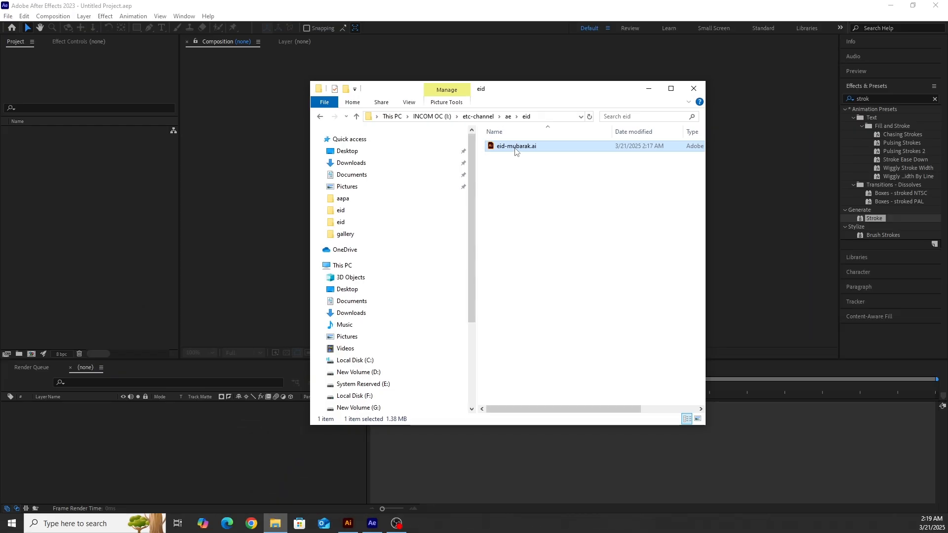
# - Import eid-mubarak.ai into After Effects as a Composition with footage dimensions at Layer Size
pyautogui.moveTo(515, 150); pyautogui.dragTo(101, 213)
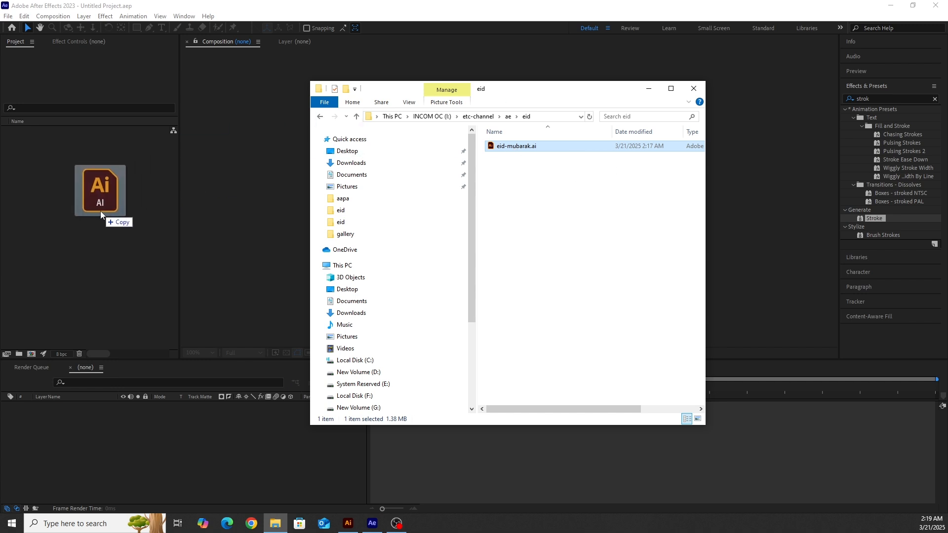
pyautogui.moveTo(100, 211); pyautogui.dragTo(100, 212)
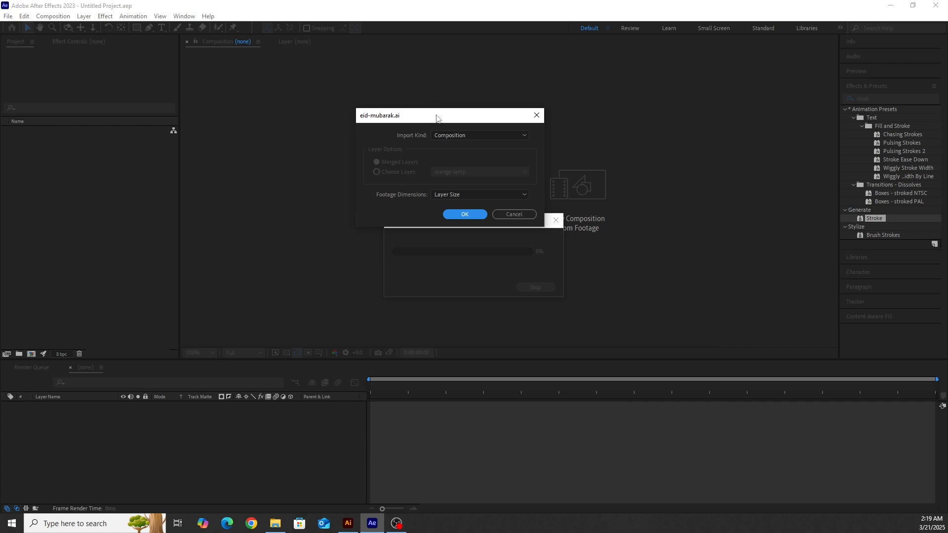
pyautogui.click(469, 134)
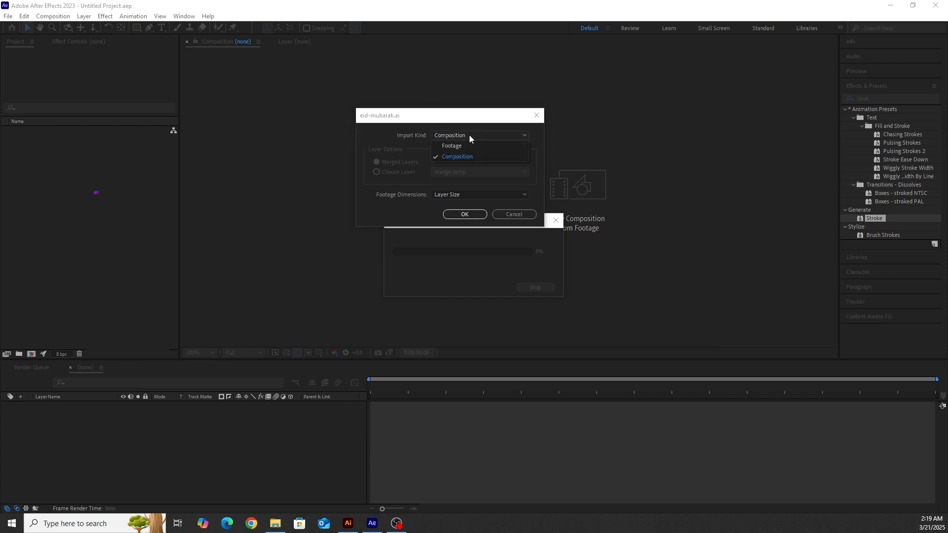
pyautogui.click(466, 155)
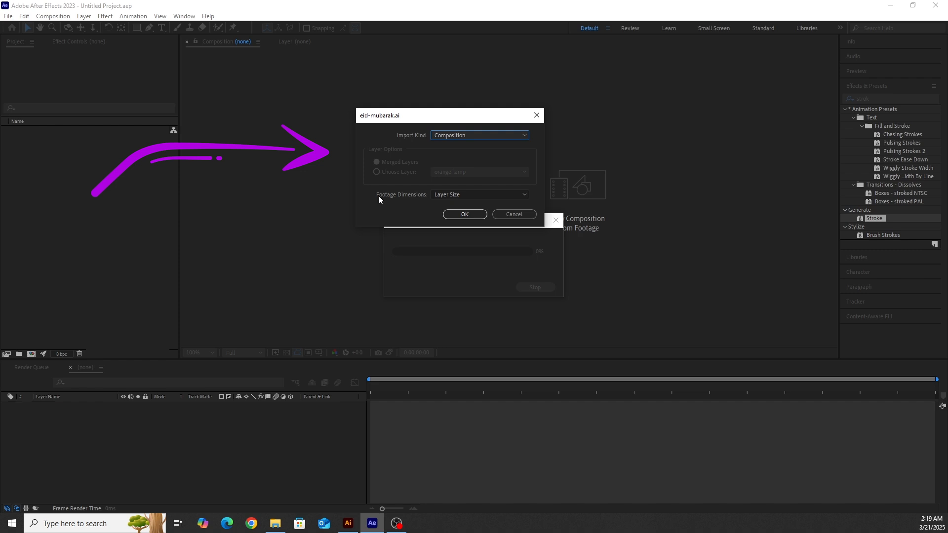
pyautogui.click(463, 214)
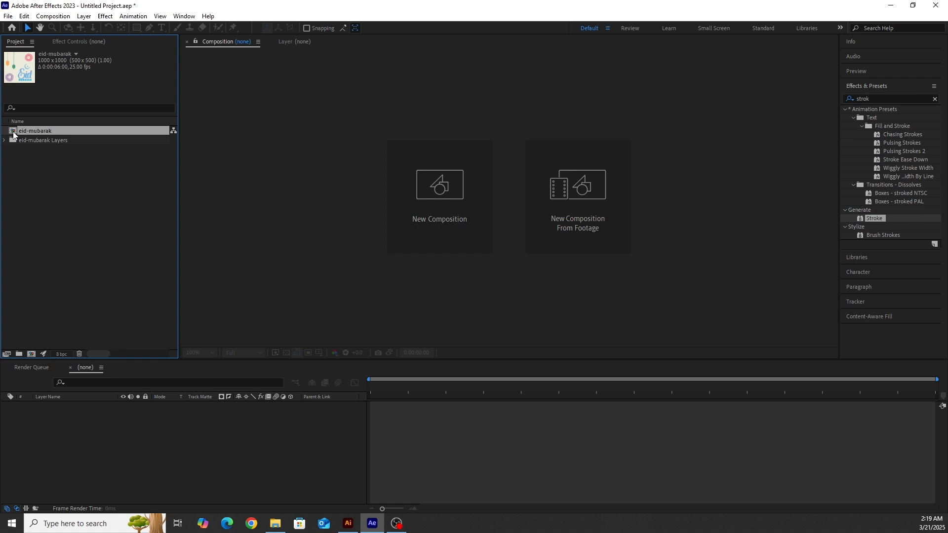
# - Open the eid-mubarak composition and enlarge the timeline area to show more of its layers
pyautogui.doubleClick(14, 133)
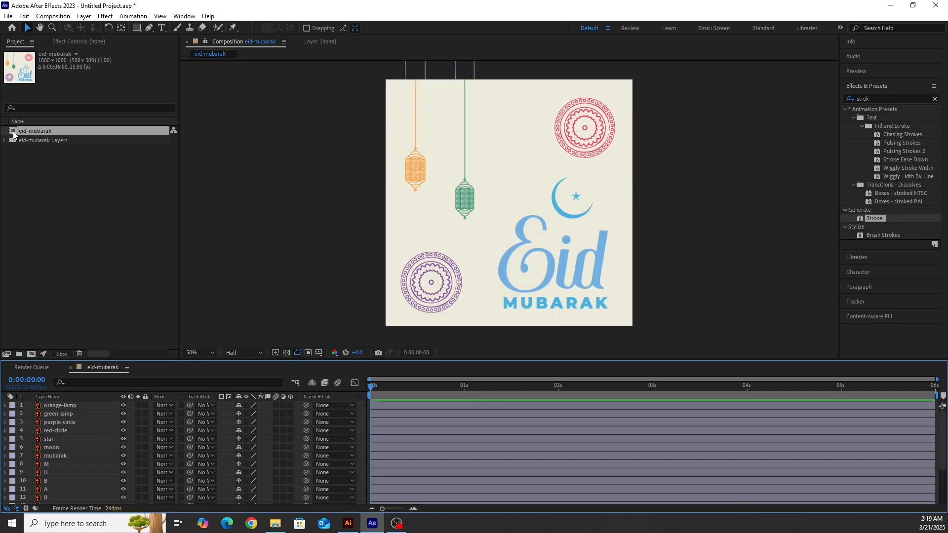
pyautogui.moveTo(337, 360); pyautogui.dragTo(337, 271)
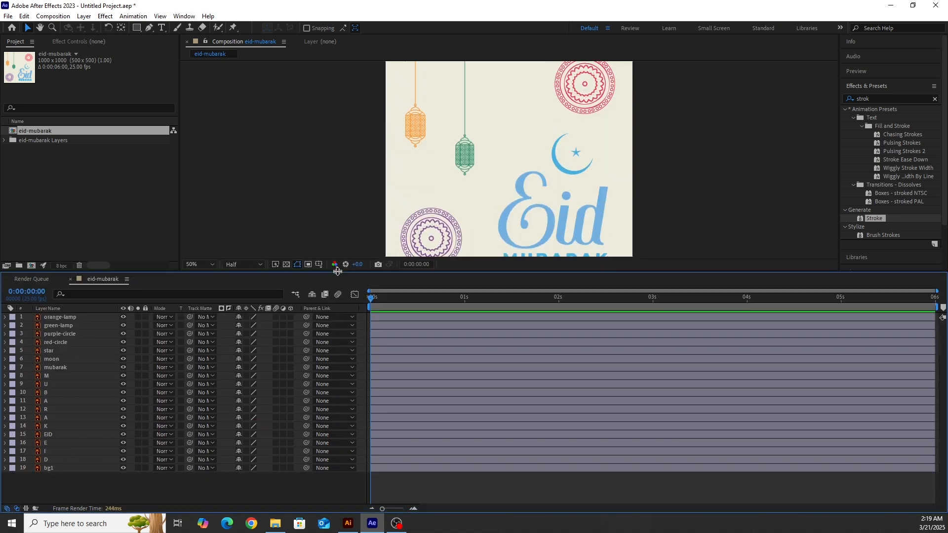
pyautogui.moveTo(527, 271); pyautogui.dragTo(530, 346)
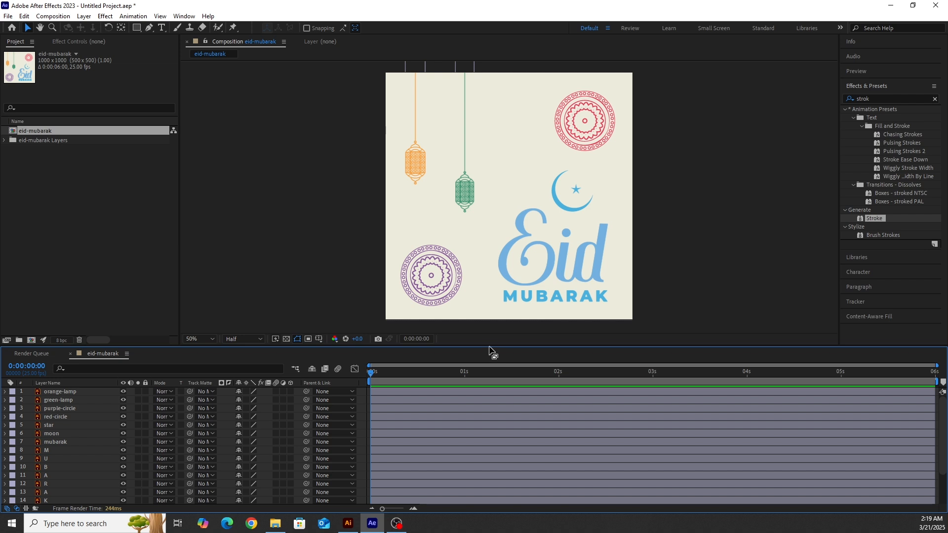
pyautogui.moveTo(489, 347); pyautogui.dragTo(490, 321)
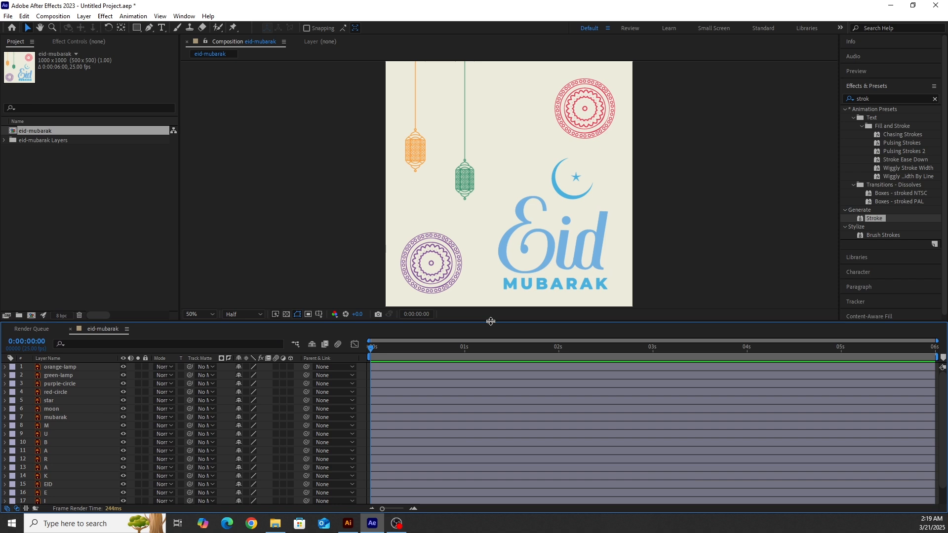
pyautogui.moveTo(491, 322); pyautogui.dragTo(491, 306)
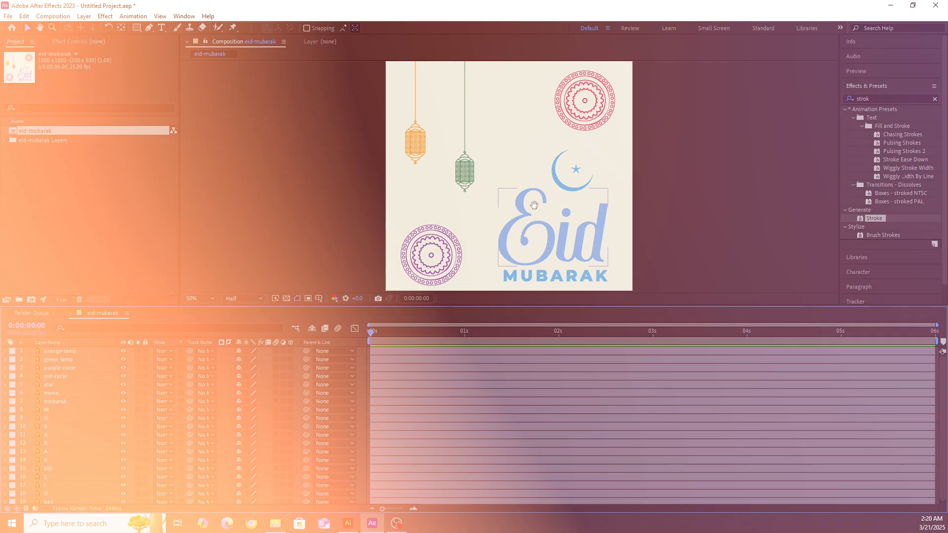
# - Set a Position keyframe on the orange-lamp layer at 0 seconds with the lamp raised above the frame, Y about -306
pyautogui.moveTo(534, 205); pyautogui.dragTo(409, 182)
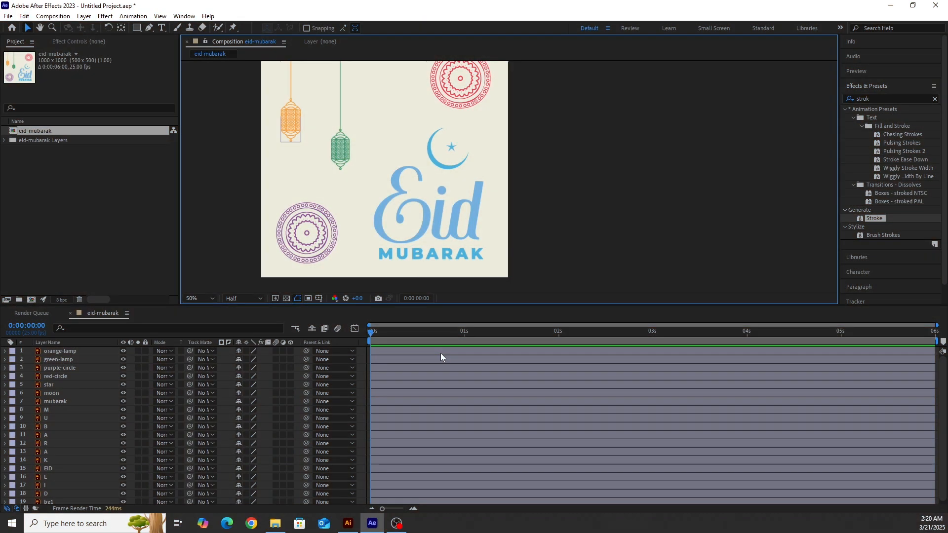
pyautogui.press('h')
pyautogui.moveTo(405, 134)
pyautogui.mouseDown()
pyautogui.moveTo(409, 159)
pyautogui.moveTo(413, 148)
pyautogui.mouseUp()
pyautogui.press('v')
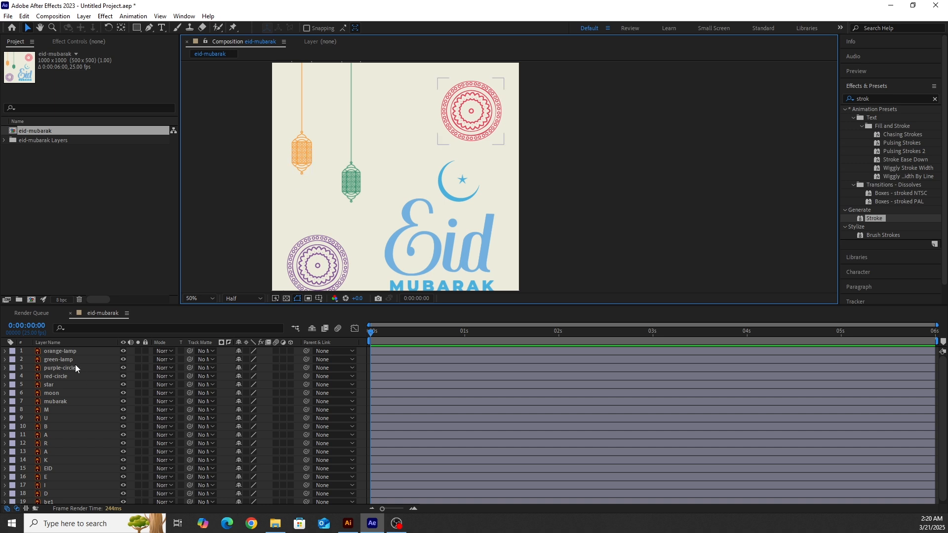
pyautogui.click(68, 351)
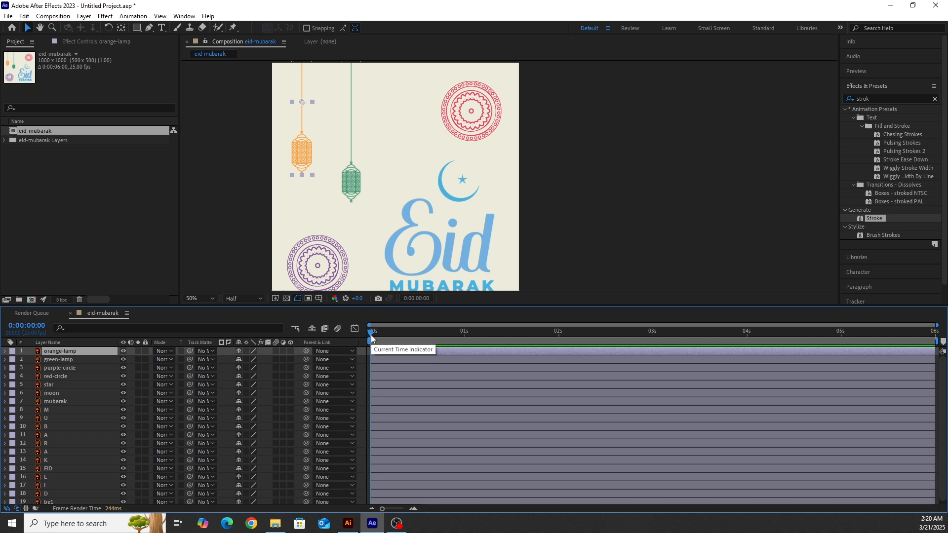
pyautogui.press('p')
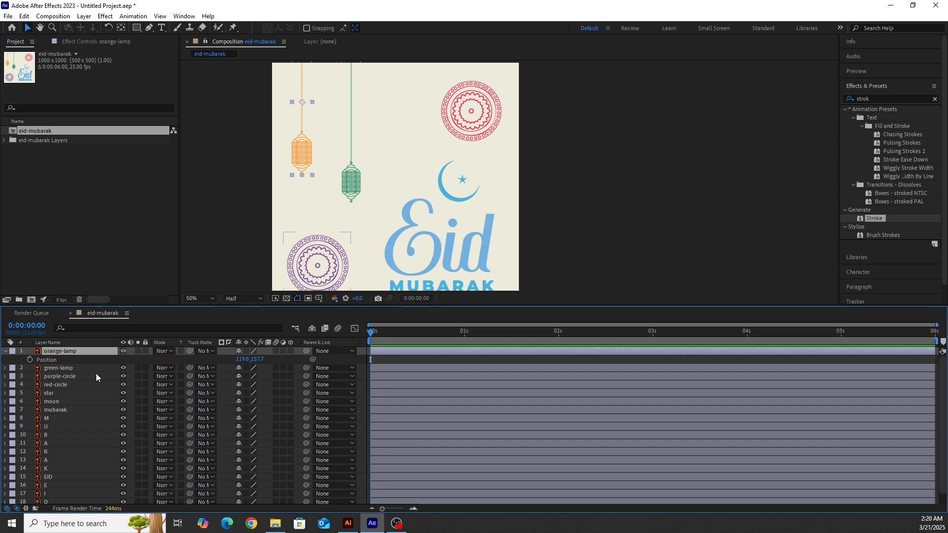
pyautogui.click(30, 359)
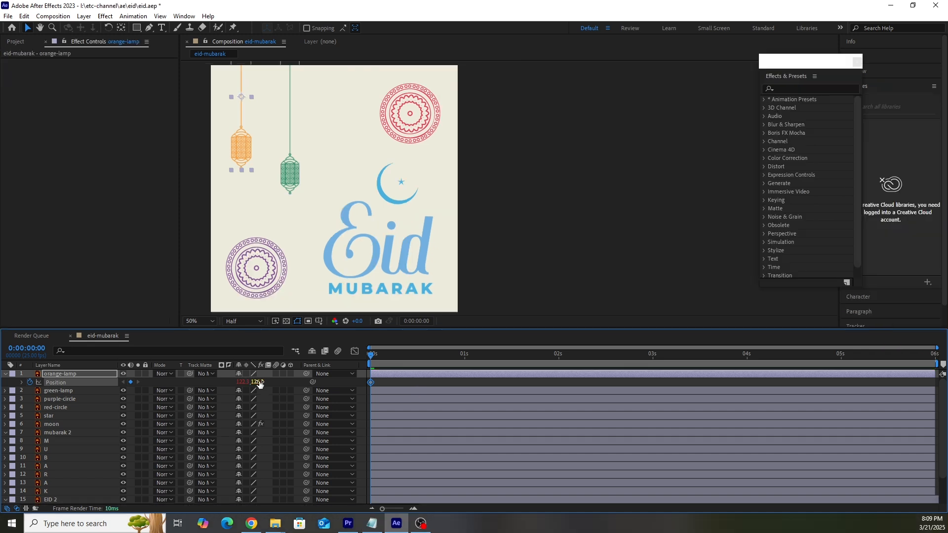
pyautogui.moveTo(260, 384); pyautogui.dragTo(84, 386)
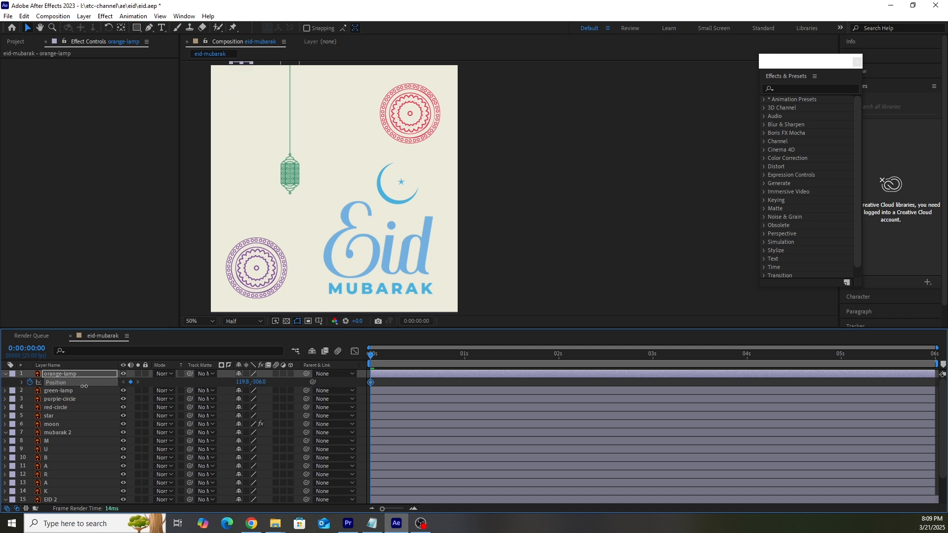
# - Keyframe the orange-lamp Position at 1 second with the lamp lowered into the frame at Y 157.7, and preview the drop
pyautogui.moveTo(373, 358); pyautogui.dragTo(465, 360)
pyautogui.click(131, 382)
pyautogui.moveTo(261, 385); pyautogui.dragTo(321, 384)
pyautogui.moveTo(257, 383); pyautogui.dragTo(356, 385)
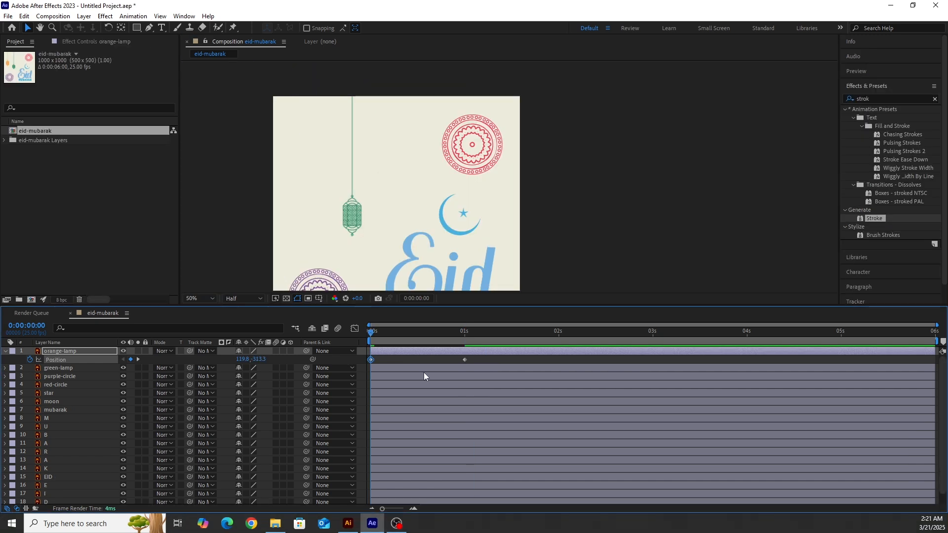
pyautogui.press('space')
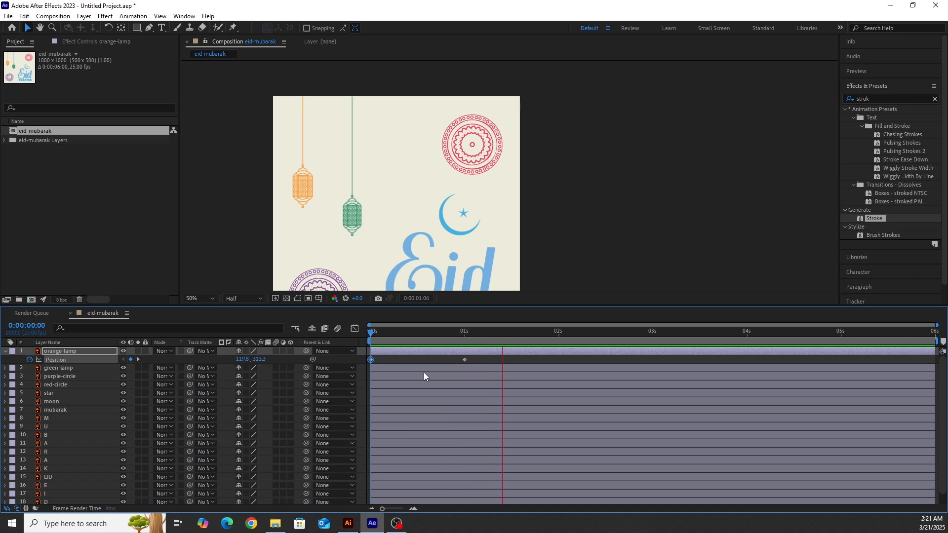
pyautogui.press('space')
# - Apply Easy Ease to both orange-lamp Position keyframes and preview the motion from the start
pyautogui.click(479, 359)
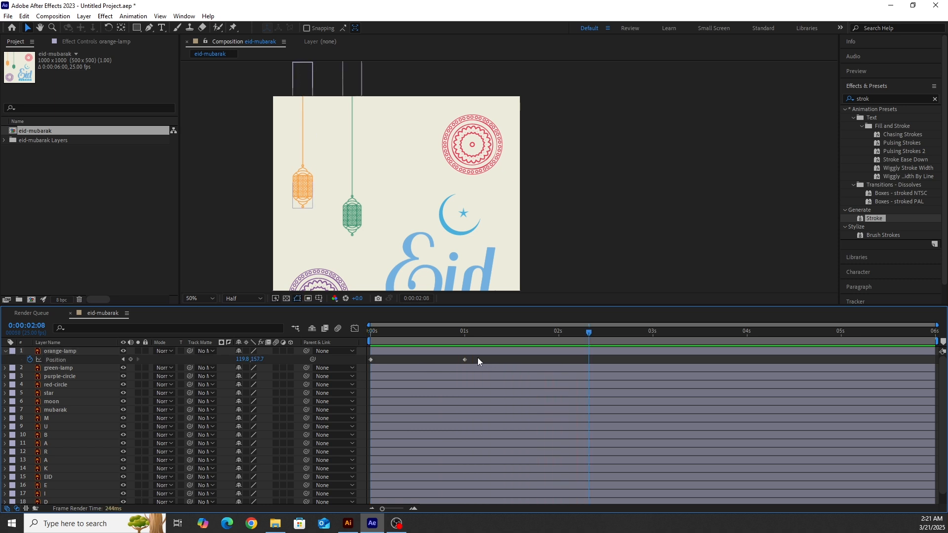
pyautogui.moveTo(459, 359); pyautogui.dragTo(363, 362)
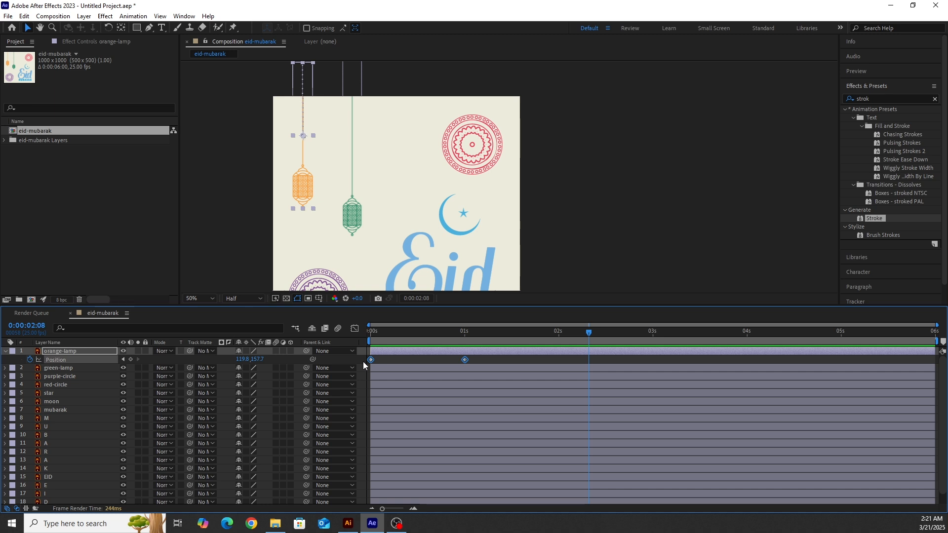
pyautogui.press('F9')
pyautogui.press('Home')
pyautogui.press('space')
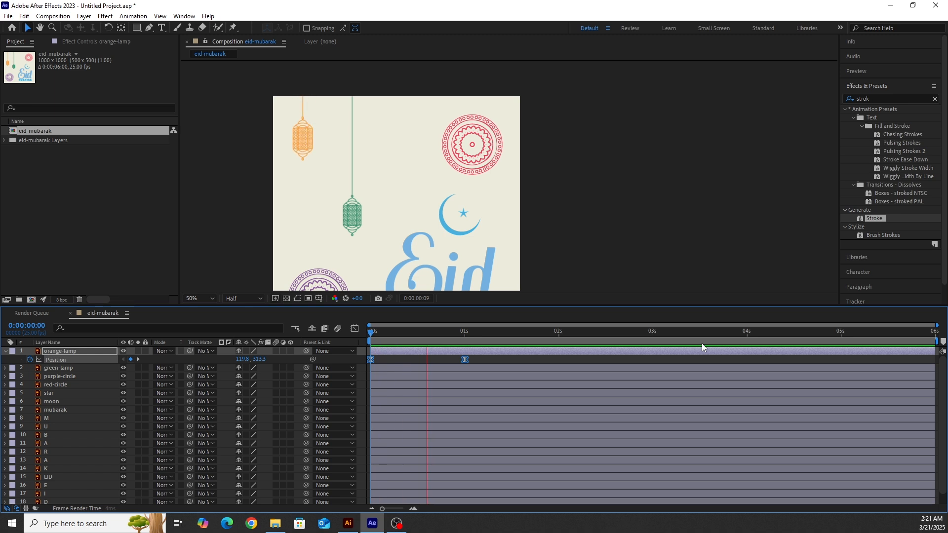
pyautogui.click(625, 224)
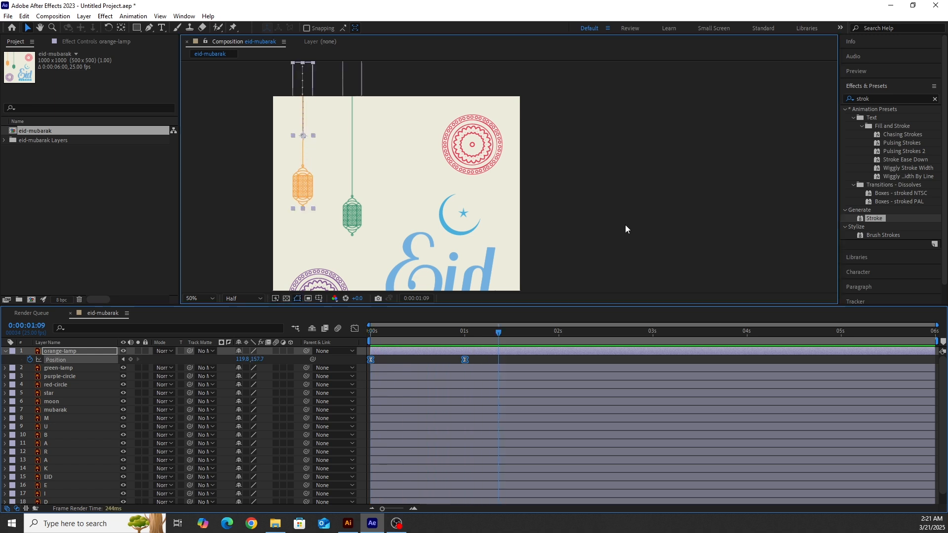
# - Set a Position keyframe on the green-lamp layer at 0 seconds with the lamp raised above the frame, Y about -378.6
pyautogui.click(357, 224)
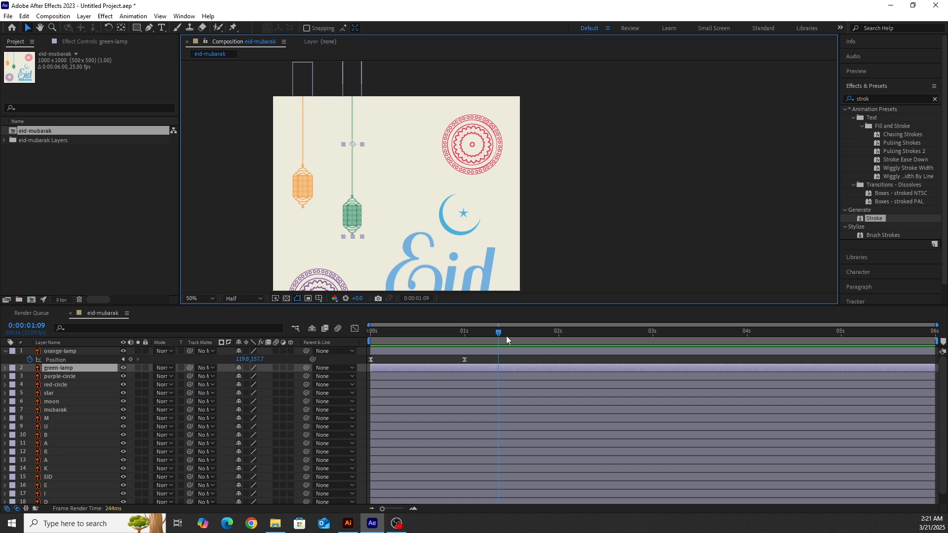
pyautogui.moveTo(499, 332); pyautogui.dragTo(479, 332)
pyautogui.press('Home')
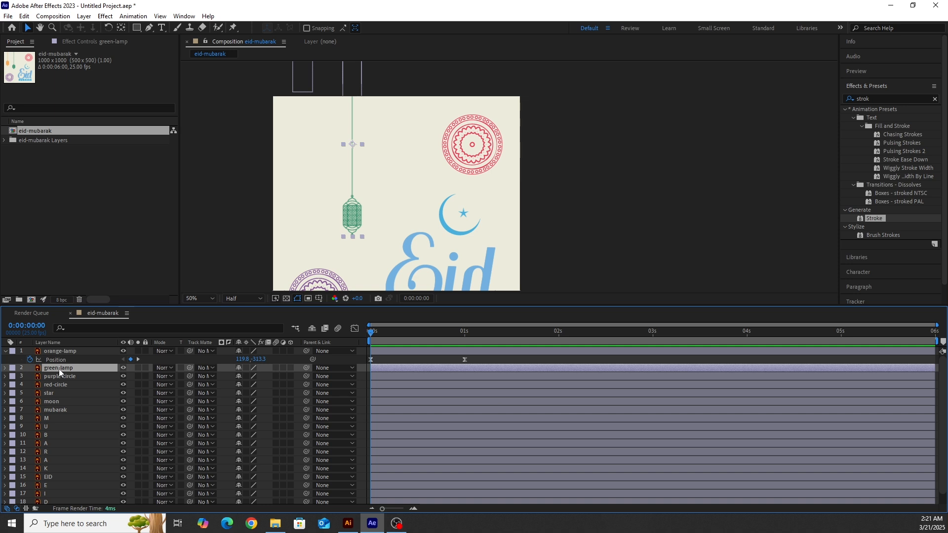
pyautogui.press('p')
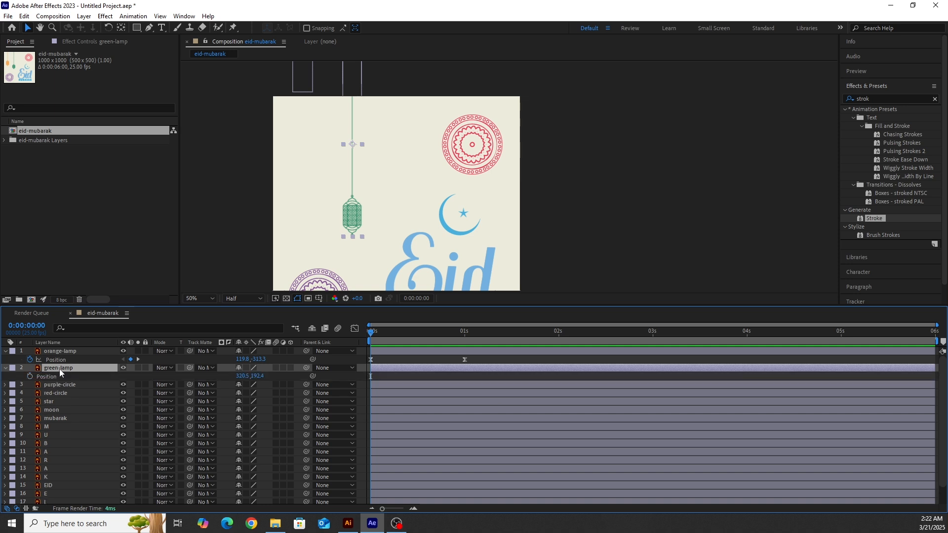
pyautogui.click(30, 376)
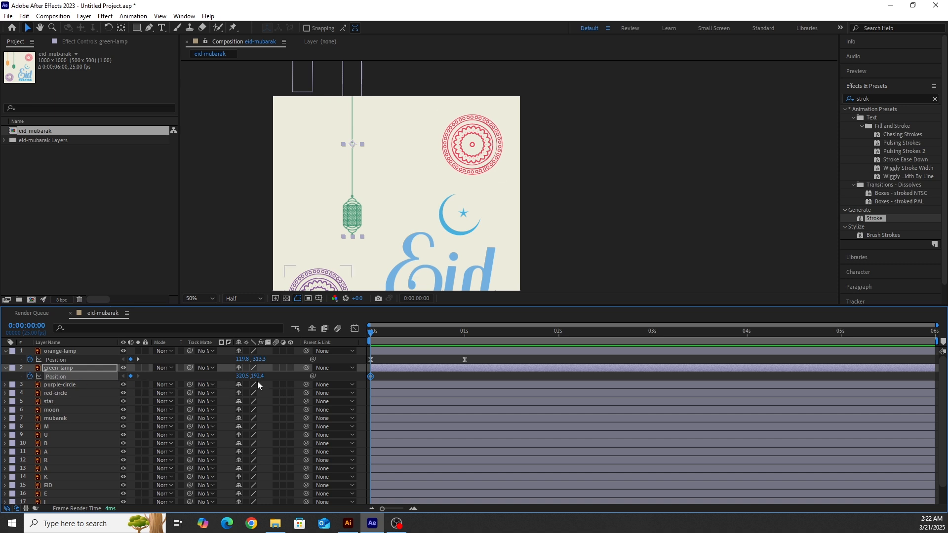
pyautogui.moveTo(258, 376); pyautogui.dragTo(182, 378)
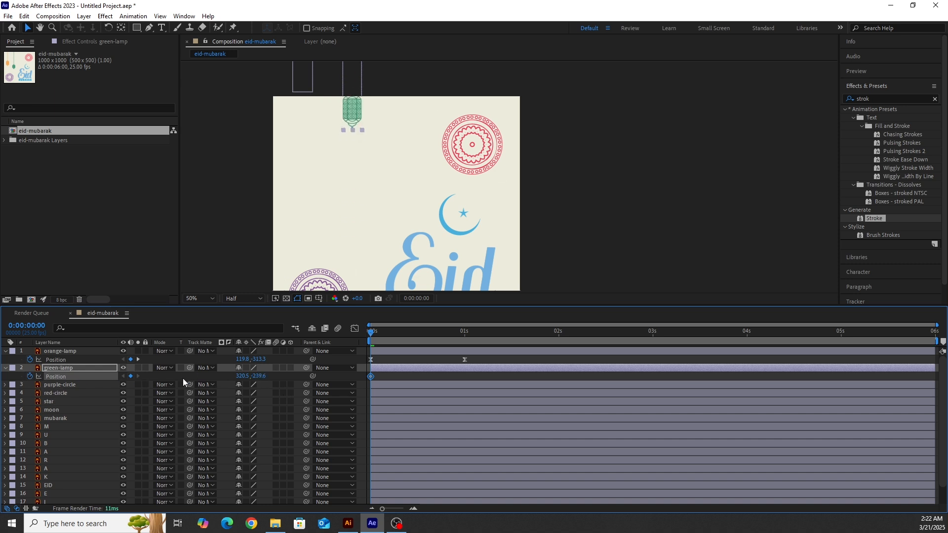
pyautogui.moveTo(255, 376); pyautogui.dragTo(194, 375)
# - Keyframe the green-lamp Position at 1 second with the lamp lowered to Y 149.4, and apply Easy Ease to both keyframes
pyautogui.moveTo(371, 332); pyautogui.dragTo(464, 339)
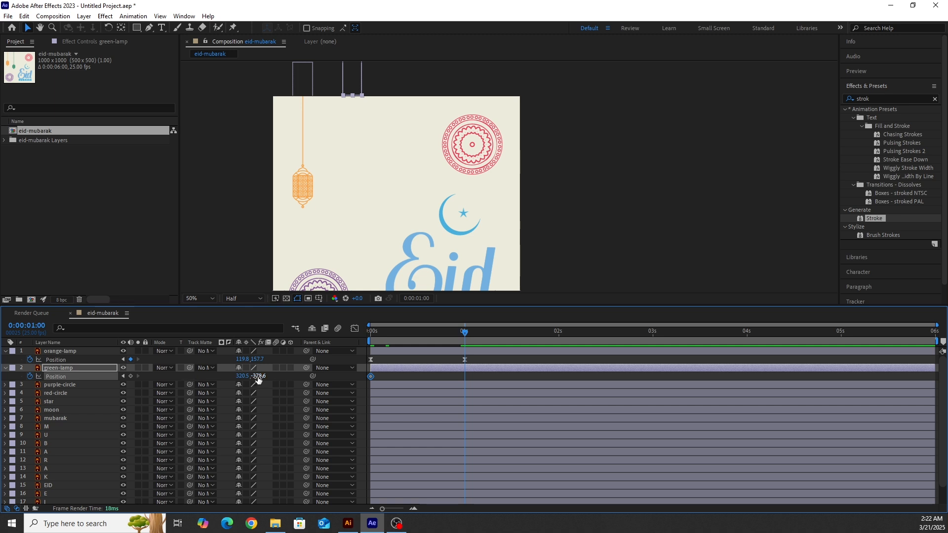
pyautogui.moveTo(258, 379); pyautogui.dragTo(362, 376)
pyautogui.press('F9')
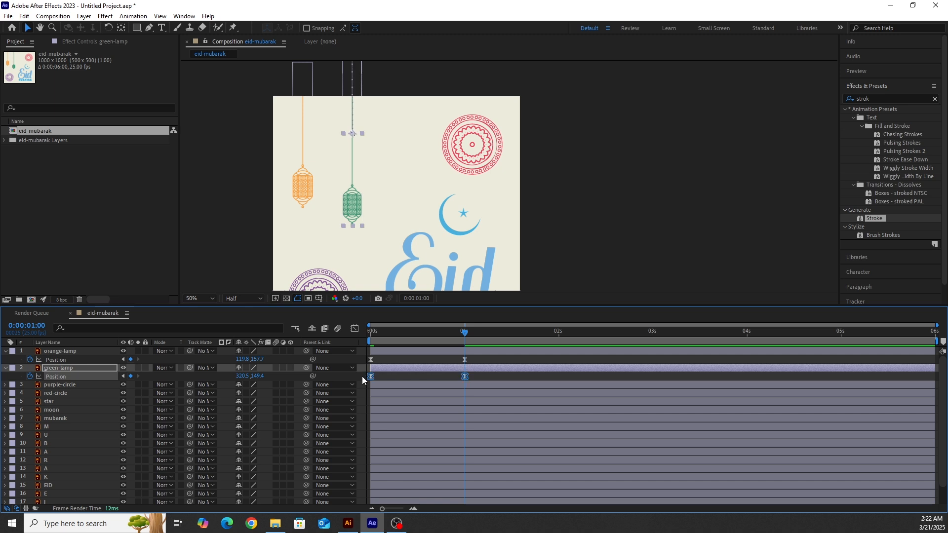
# - Preview both lamps dropping into the frame from the start of the composition
pyautogui.press('Home')
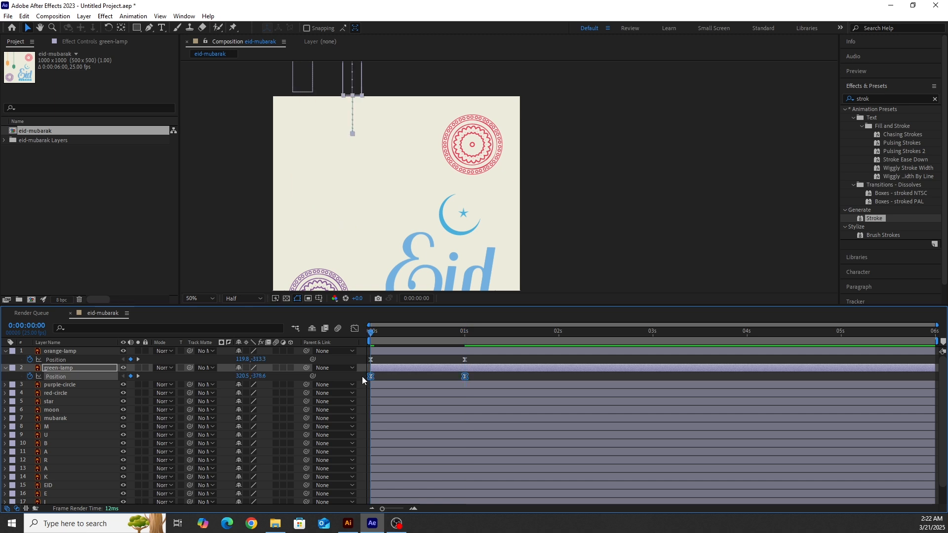
pyautogui.press('space')
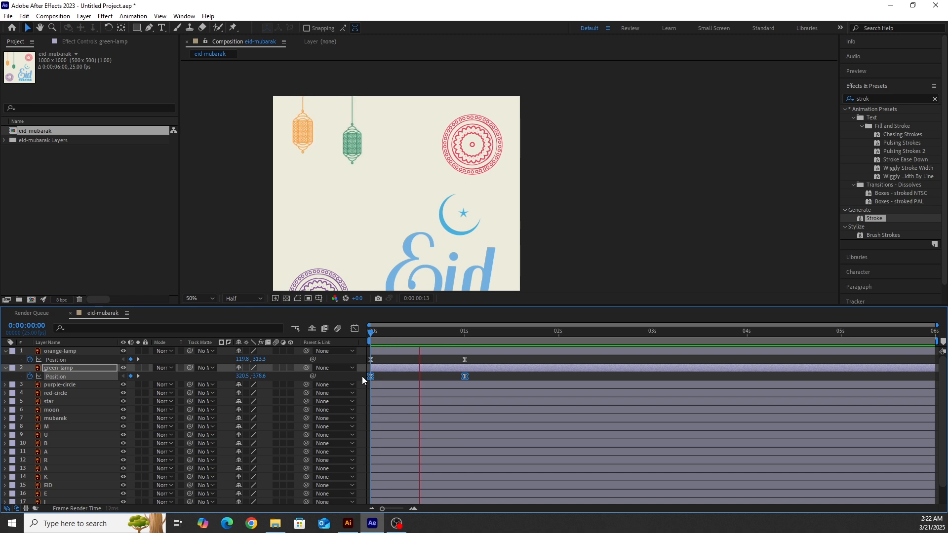
pyautogui.press('space')
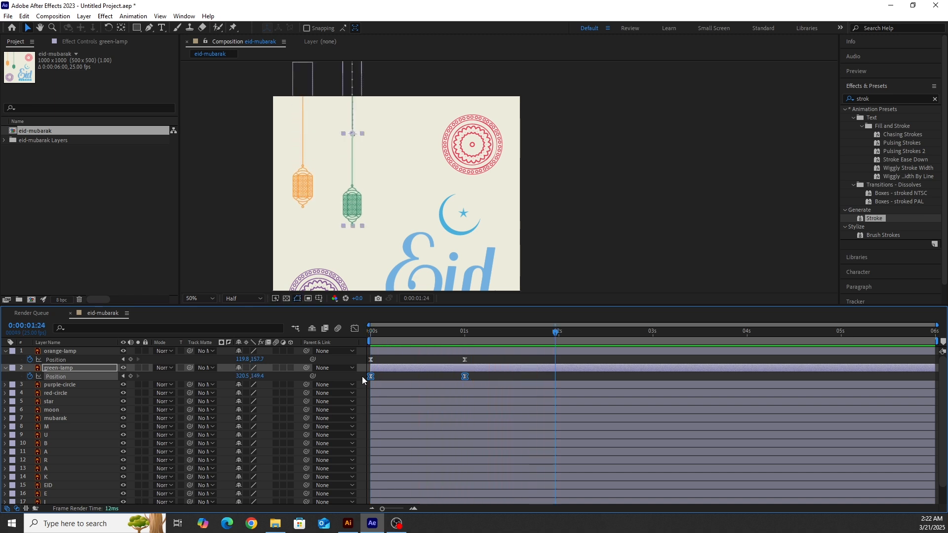
pyautogui.press('Home')
pyautogui.press('space')
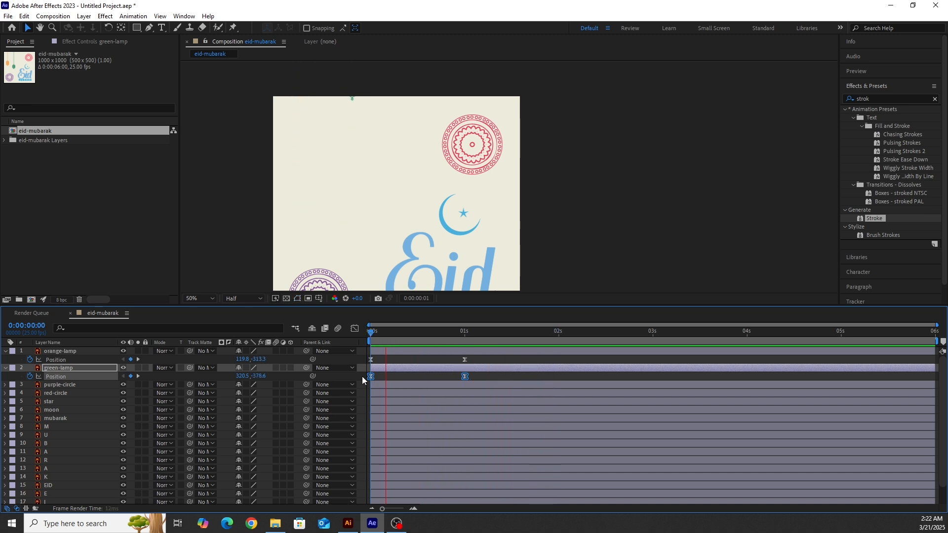
pyautogui.press('space')
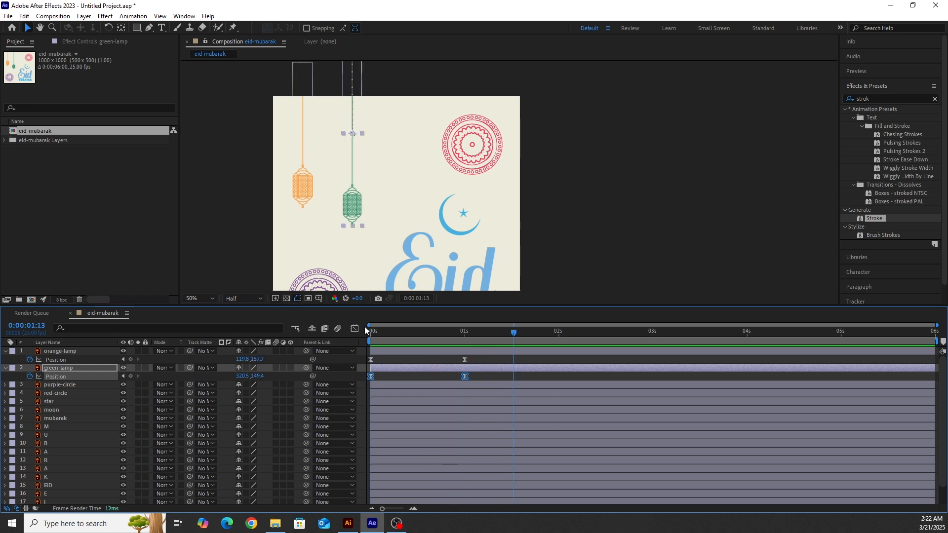
pyautogui.click(587, 253)
pyautogui.press('Home')
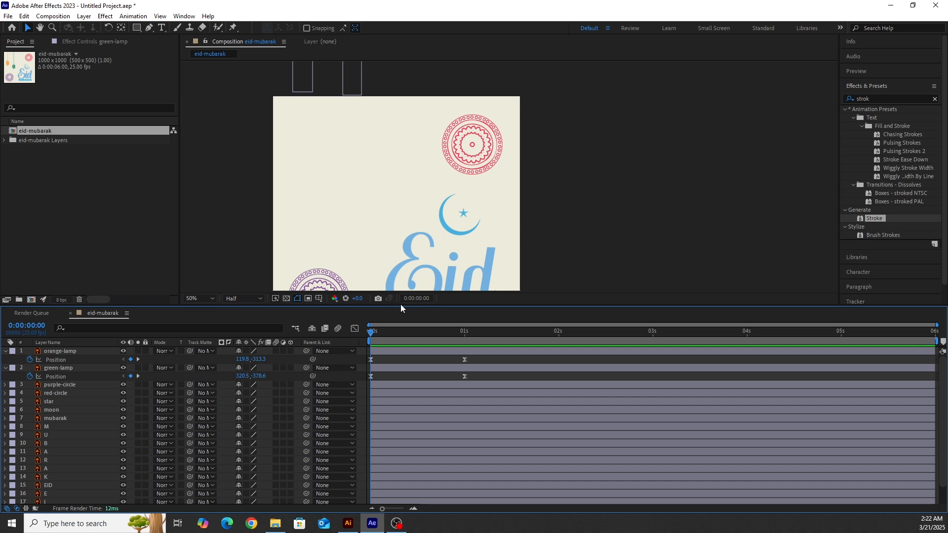
pyautogui.press('space')
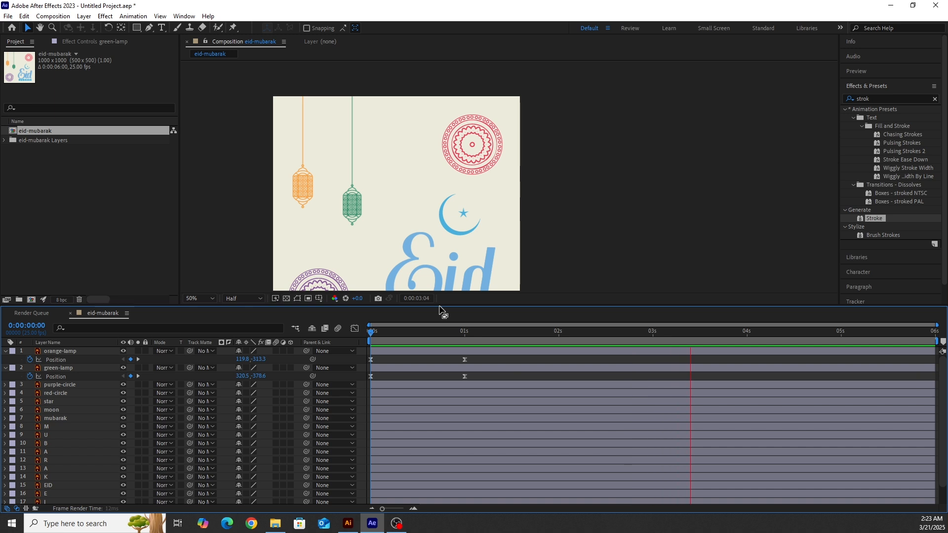
pyautogui.press('space')
pyautogui.press('Home')
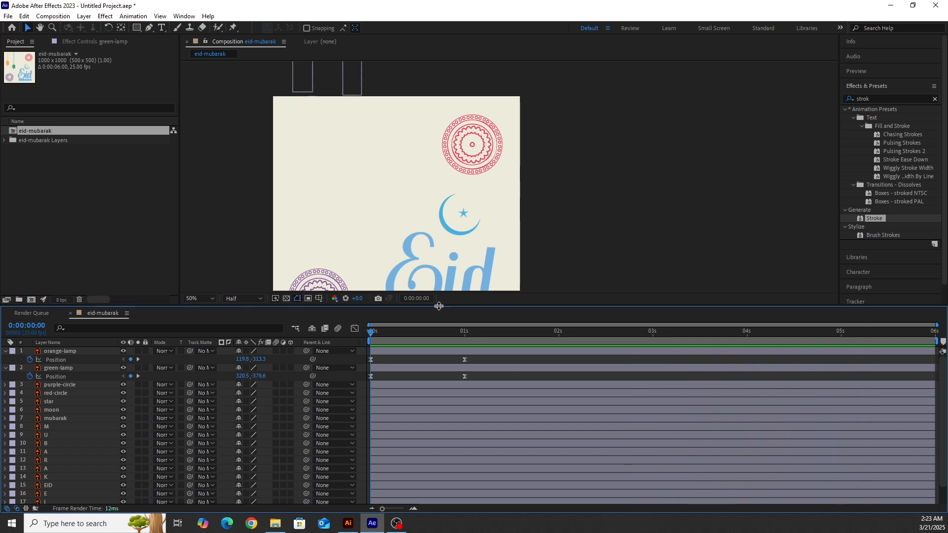
# - Add the expression wiggle(3,10) to the orange-lamp Position and preview the lamp's motion from the start
pyautogui.click(62, 352)
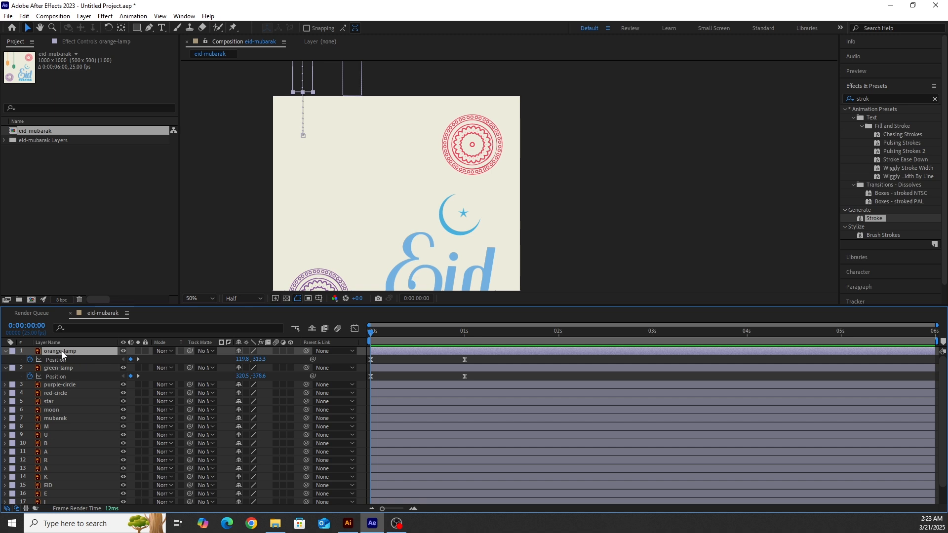
pyautogui.keyDown('alt'); pyautogui.click(30, 361); pyautogui.keyUp('alt')
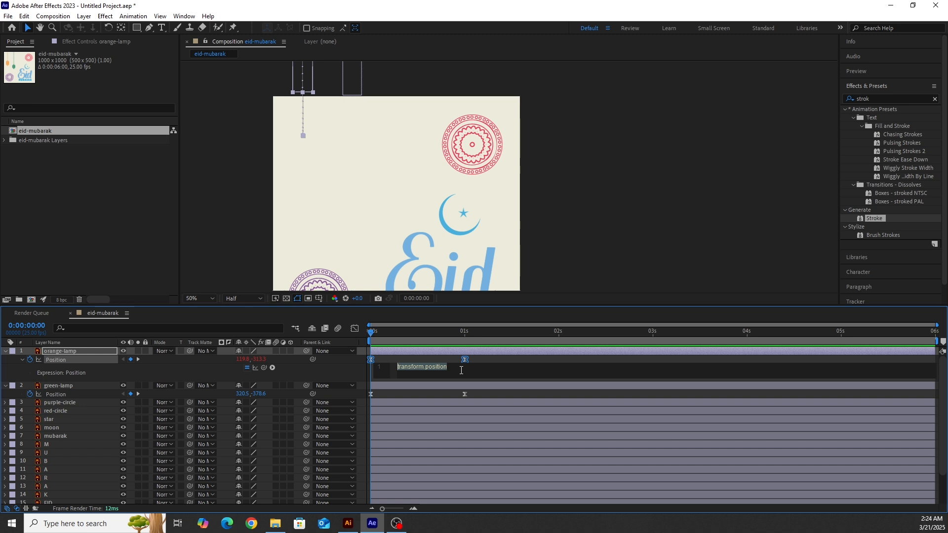
pyautogui.write('wi')
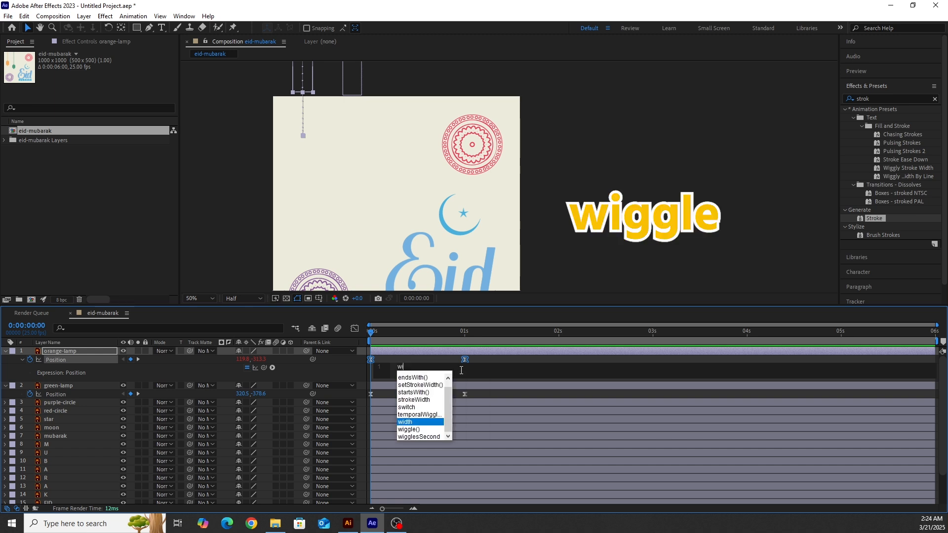
pyautogui.write('gg')
pyautogui.press('Return')
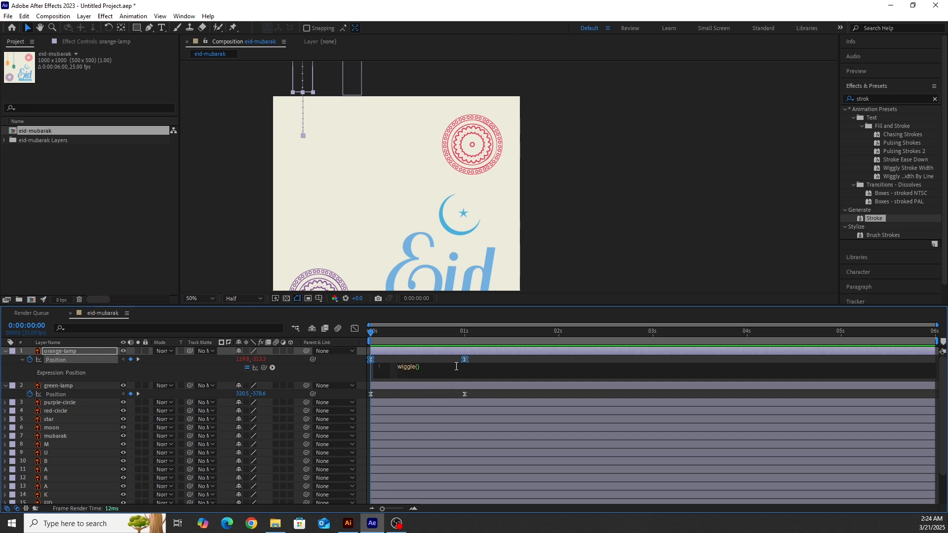
pyautogui.write('3,10')
pyautogui.click(570, 262)
pyautogui.press('space')
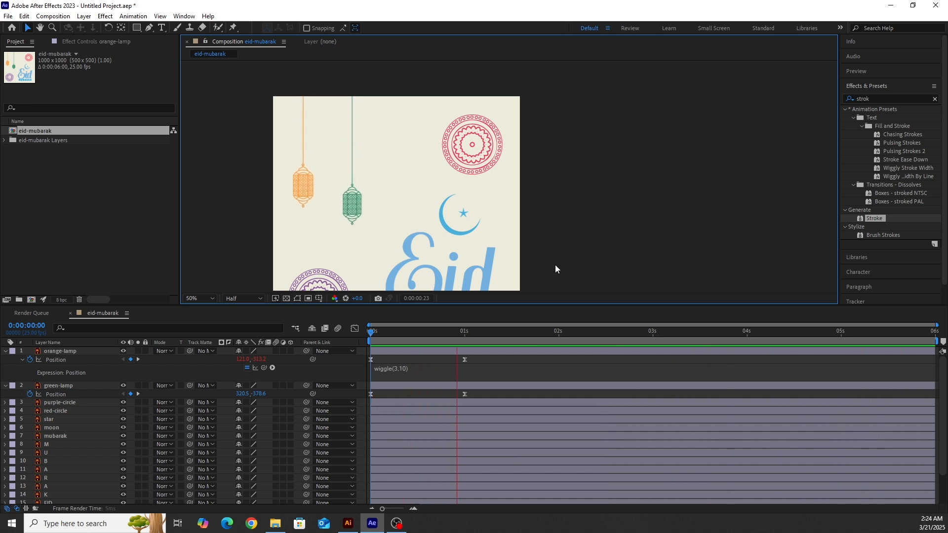
pyautogui.press('space')
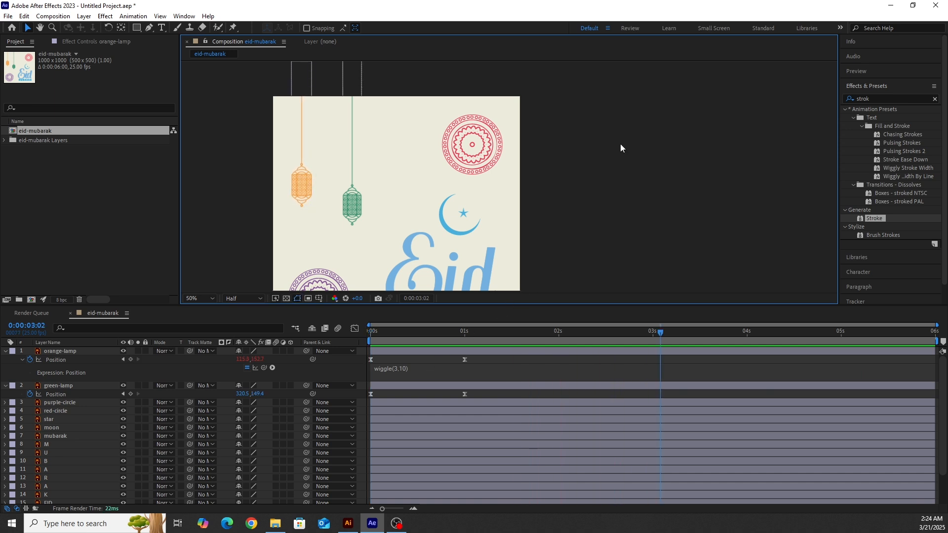
pyautogui.press('Home')
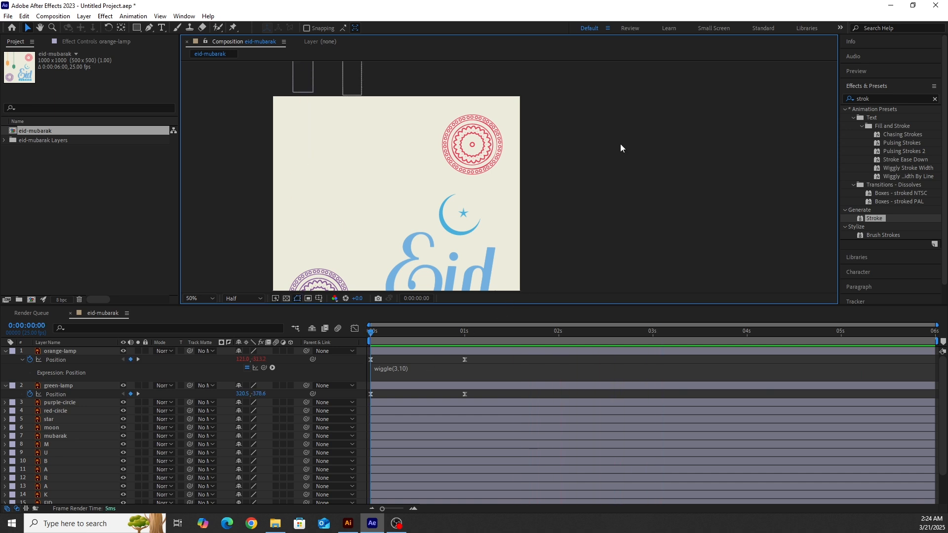
pyautogui.press('space')
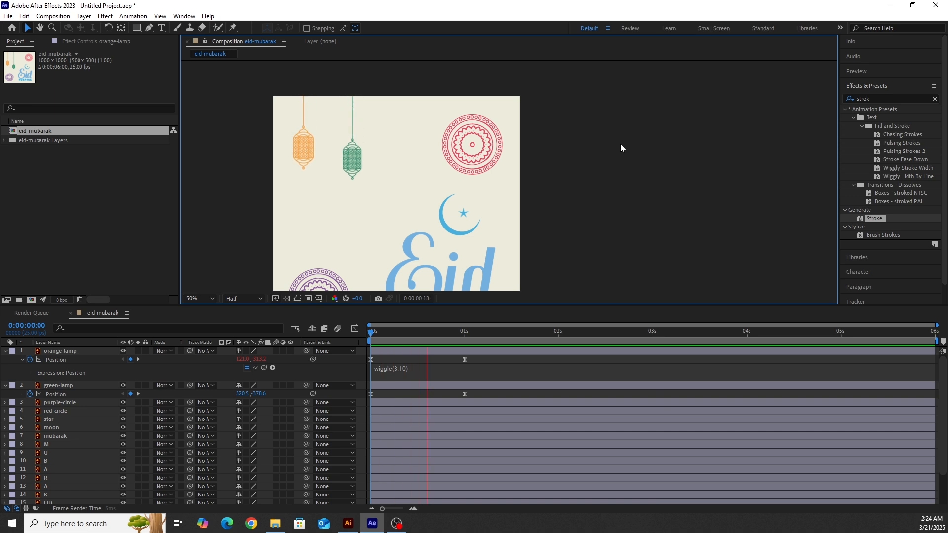
pyautogui.press('space')
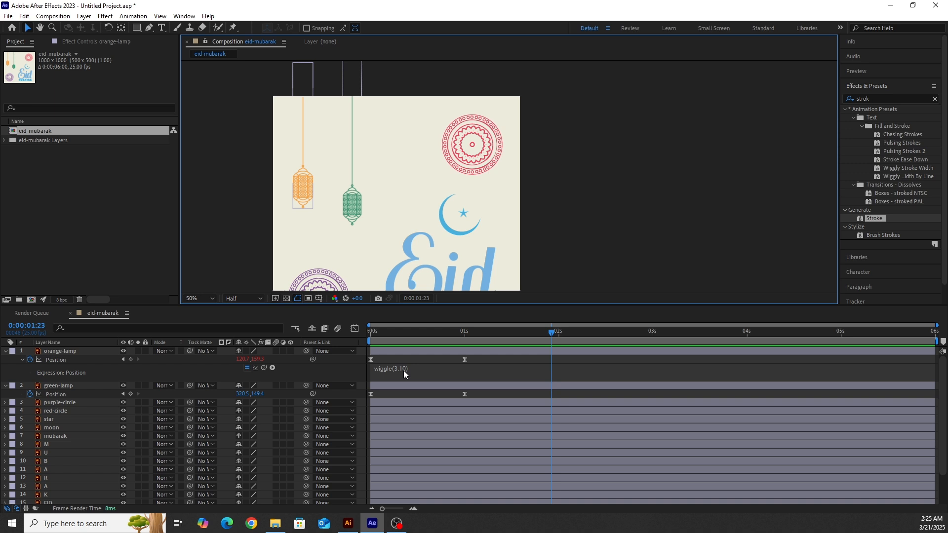
# - Change the orange-lamp Position expression to wiggle(2,10) and preview the motion from the start
pyautogui.click(428, 371)
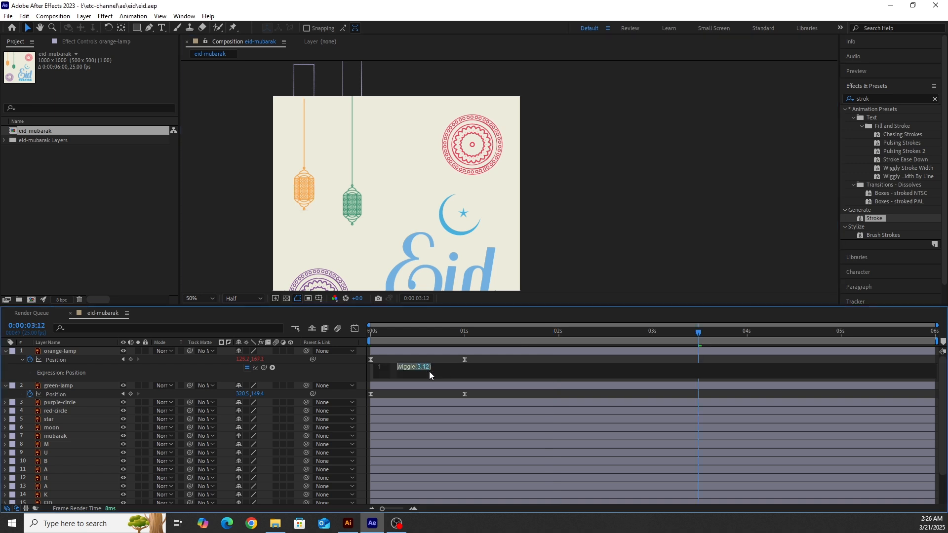
pyautogui.click(457, 370)
pyautogui.press('Delete')
pyautogui.write('2')
pyautogui.press('BackSpace')
pyautogui.write('0')
pyautogui.click(607, 236)
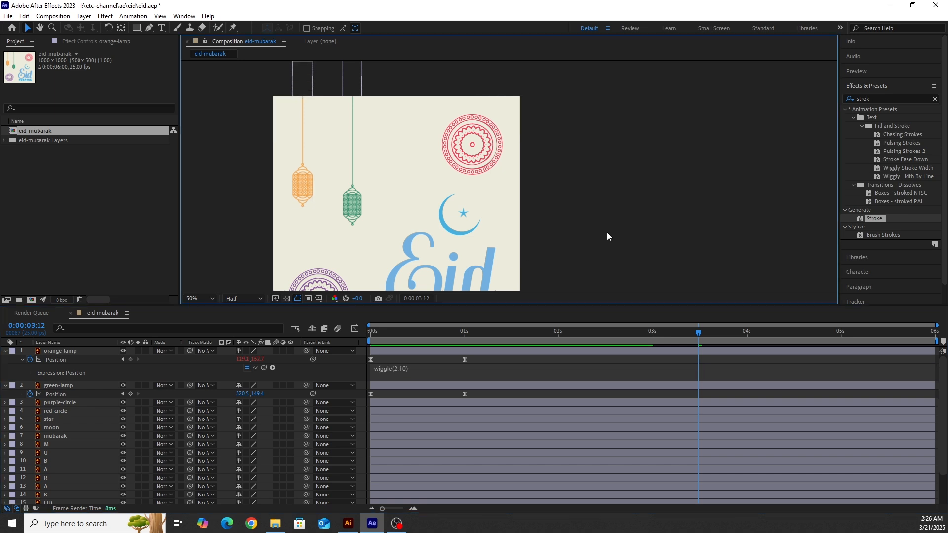
pyautogui.press('Home')
pyautogui.press('space')
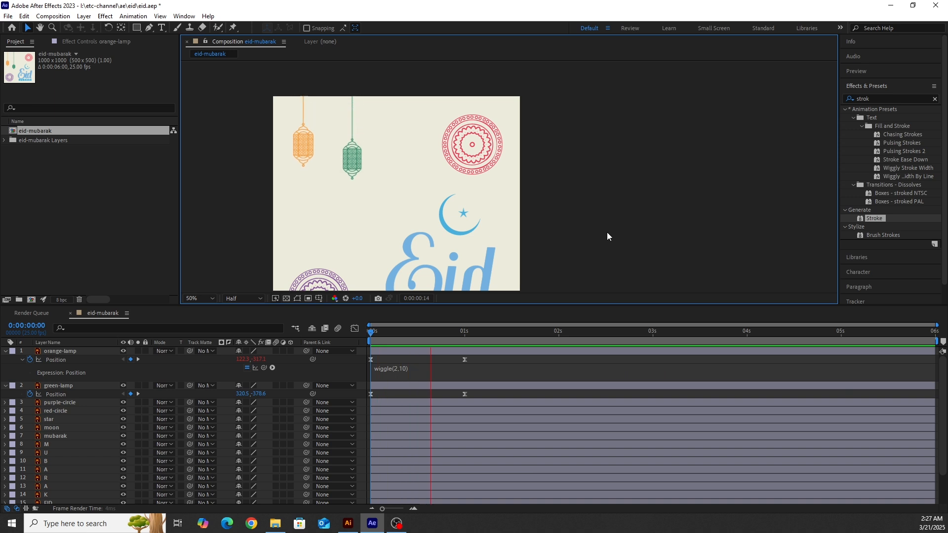
pyautogui.press('space')
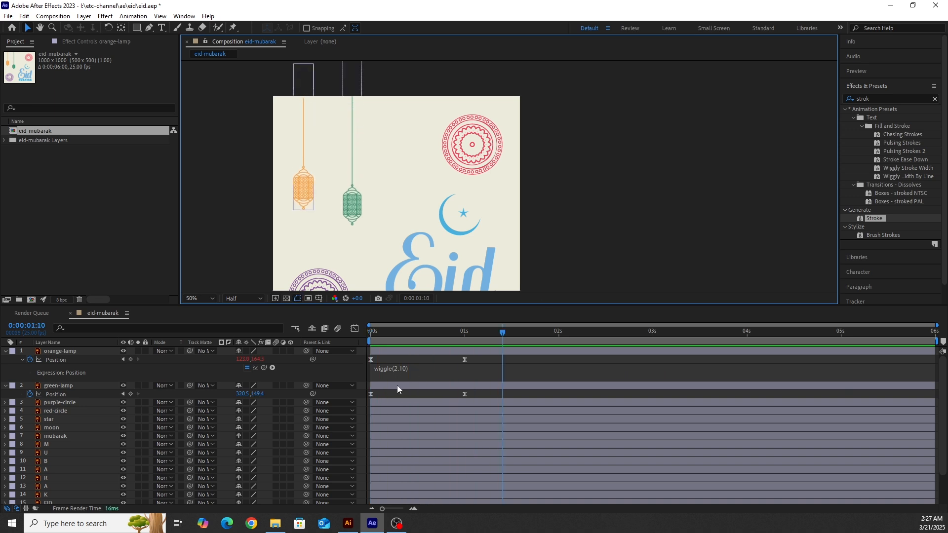
# - Copy the orange-lamp's whole Position expression and return to the start of the timeline
pyautogui.click(422, 368)
pyautogui.click(443, 368)
pyautogui.moveTo(443, 369); pyautogui.dragTo(325, 364)
pyautogui.hotkey('ctrl', 'c')
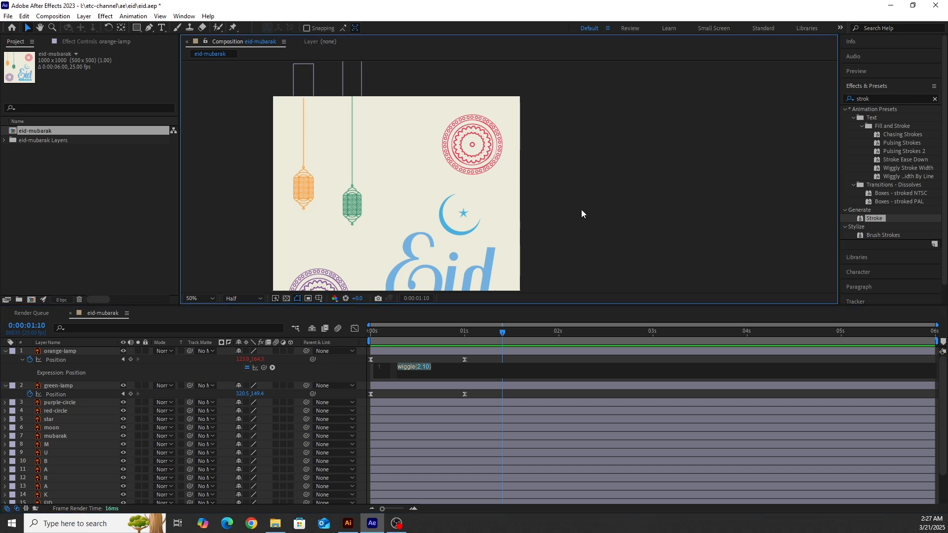
pyautogui.click(582, 209)
pyautogui.press('Home')
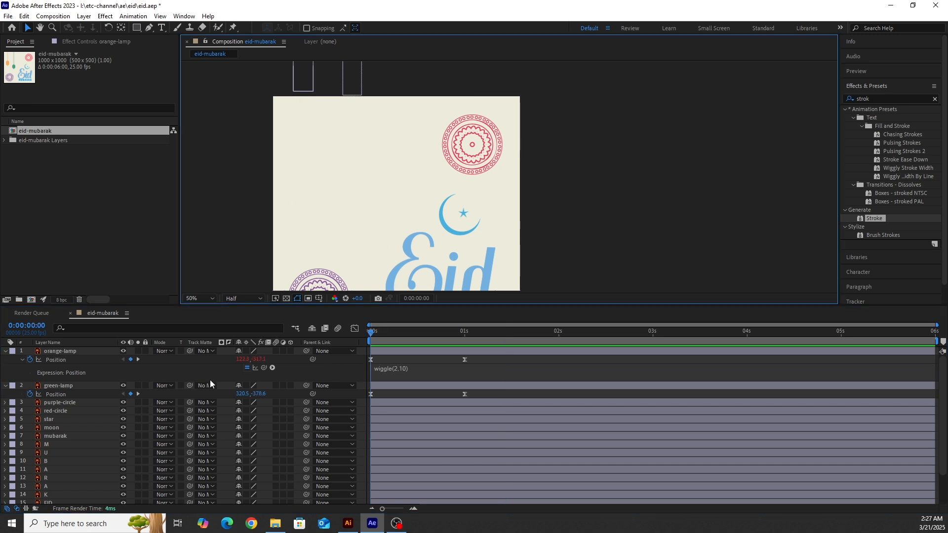
# - Add the copied wiggle(2,10) expression to the green-lamp Position and preview both lamps
pyautogui.click(60, 387)
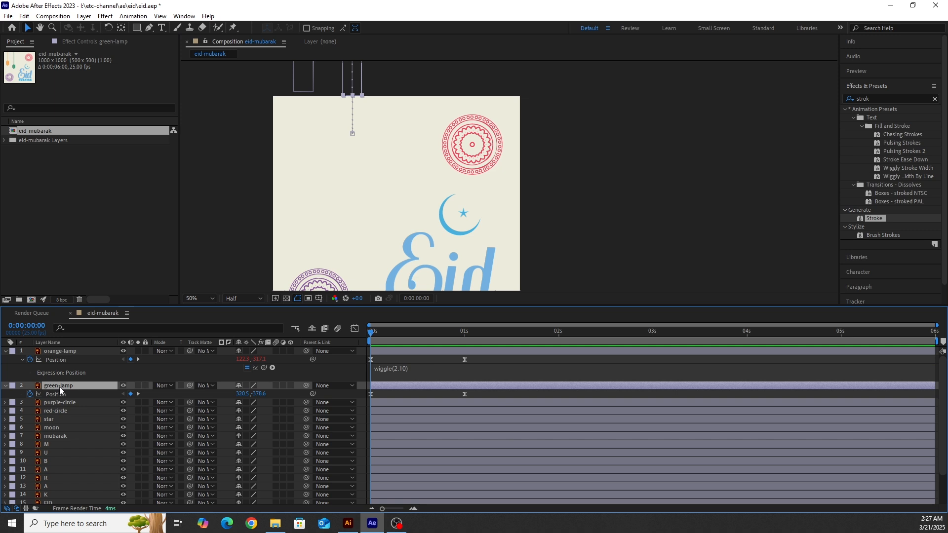
pyautogui.keyDown('alt'); pyautogui.click(29, 395); pyautogui.keyUp('alt')
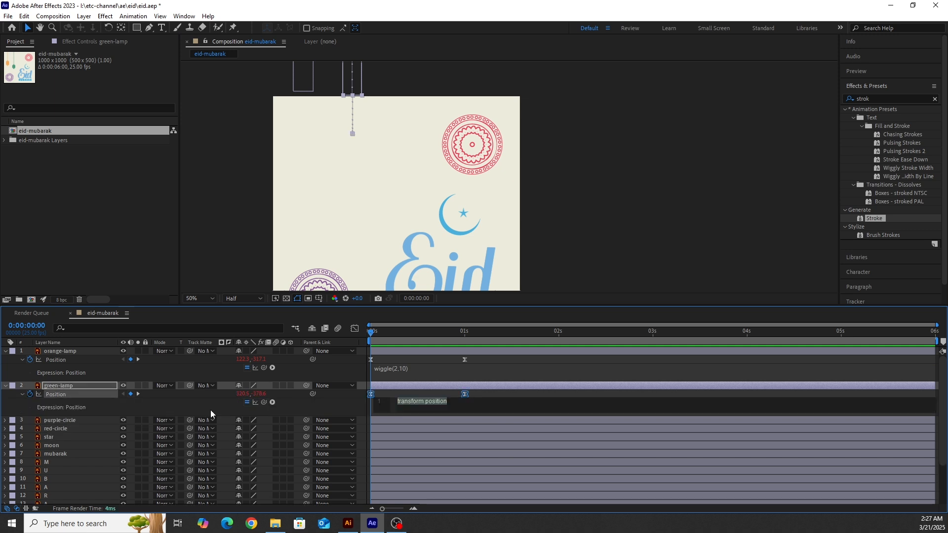
pyautogui.hotkey('ctrl', 'v')
pyautogui.click(587, 237)
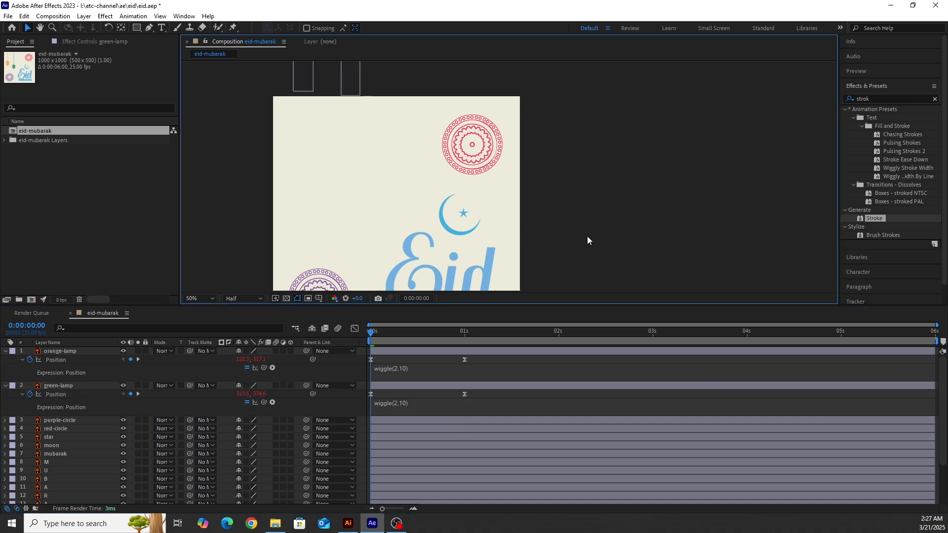
pyautogui.press('space')
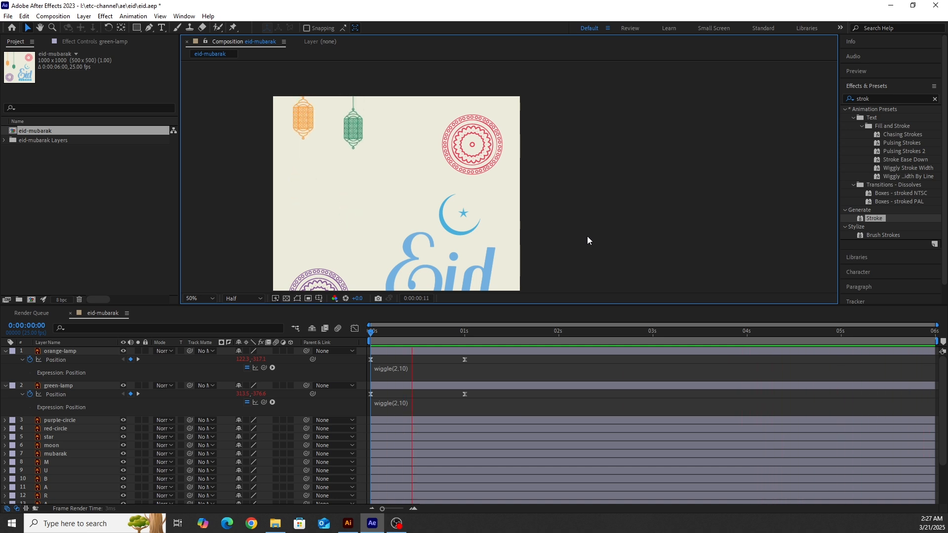
pyautogui.press('space')
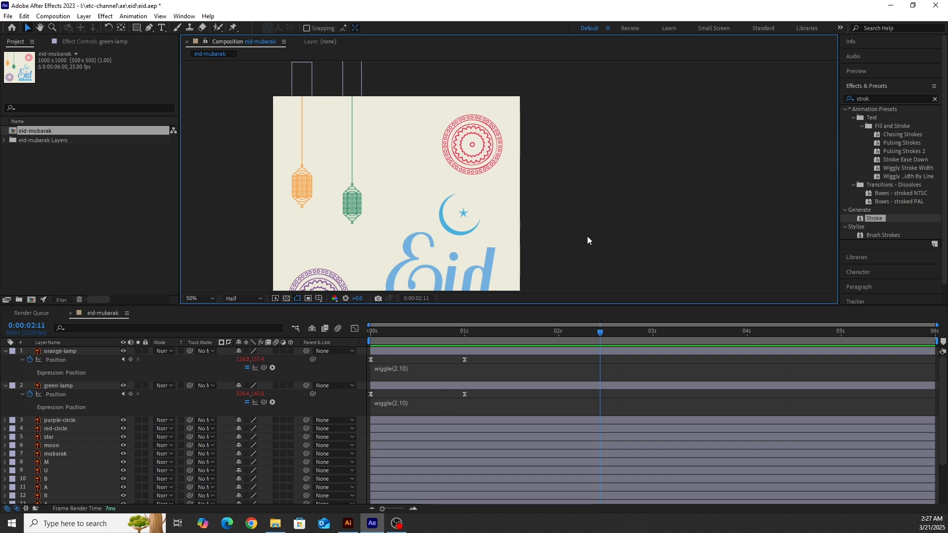
# - Stop the lamp preview and collapse the revealed properties of the orange-lamp and green-lamp layers
pyautogui.press('space')
pyautogui.moveTo(446, 213)
pyautogui.mouseDown()
pyautogui.moveTo(449, 149)
pyautogui.moveTo(443, 198)
pyautogui.mouseUp()
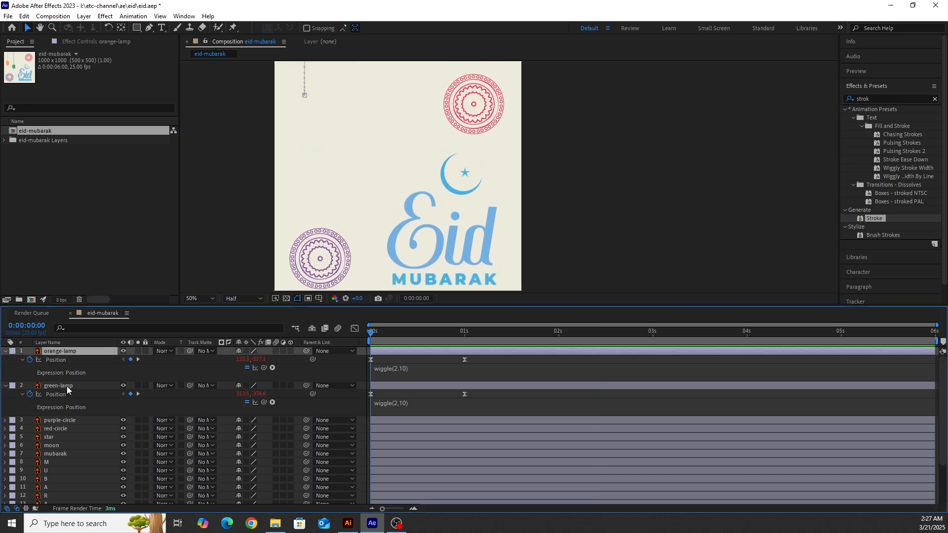
pyautogui.keyDown('ctrl'); pyautogui.click(66, 386); pyautogui.keyUp('ctrl')
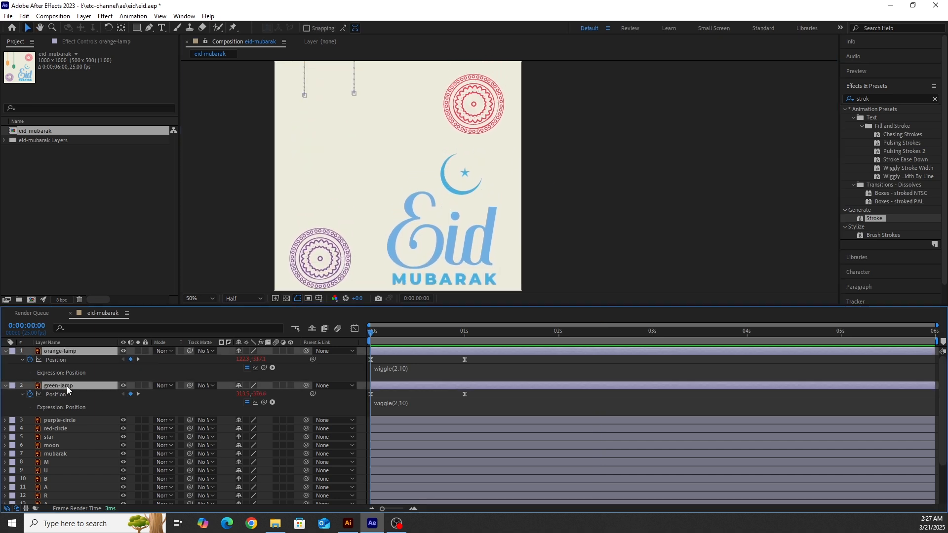
pyautogui.press('u')
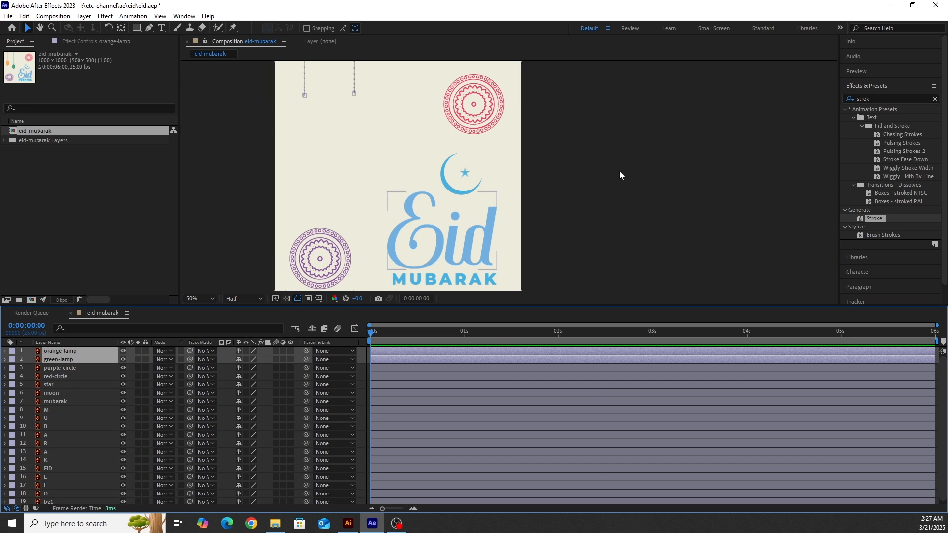
pyautogui.click(579, 229)
# - Select the purple-circle layer and reveal its Rotation property
pyautogui.click(335, 274)
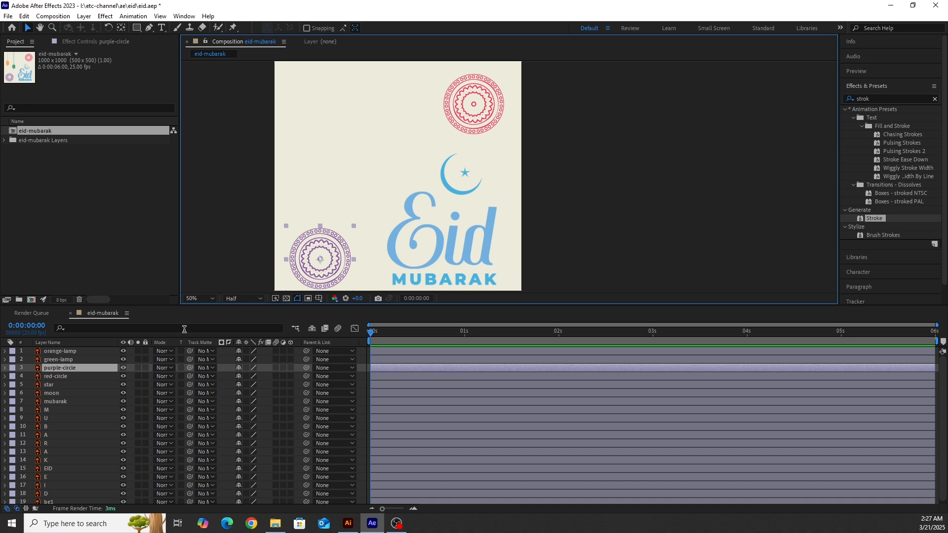
pyautogui.press('h')
pyautogui.moveTo(395, 216); pyautogui.dragTo(395, 164)
pyautogui.press('v')
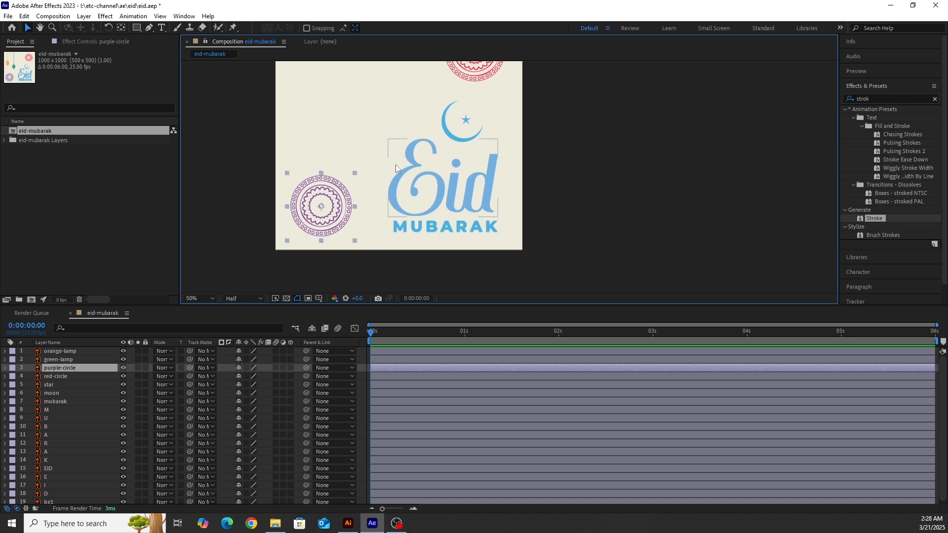
pyautogui.click(630, 164)
pyautogui.click(330, 209)
pyautogui.press('r')
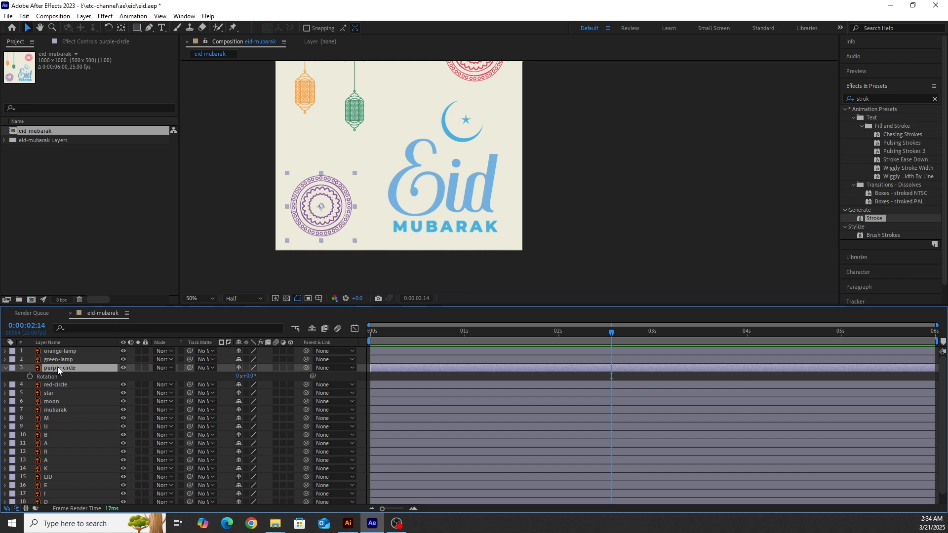
# - Add the expression time*15 to the purple-circle Rotation and preview its spin from the start
pyautogui.keyDown('alt'); pyautogui.click(30, 376); pyautogui.keyUp('alt')
pyautogui.write('time')
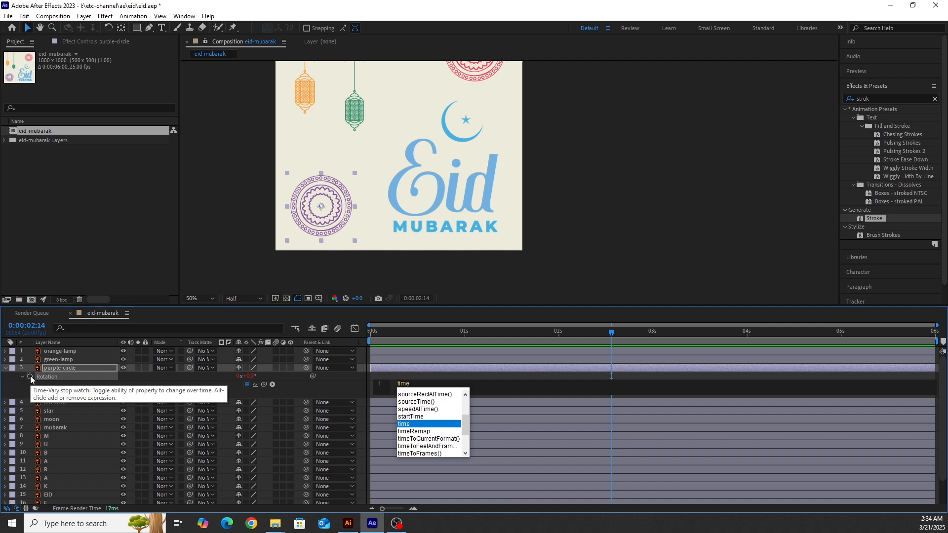
pyautogui.write('*15')
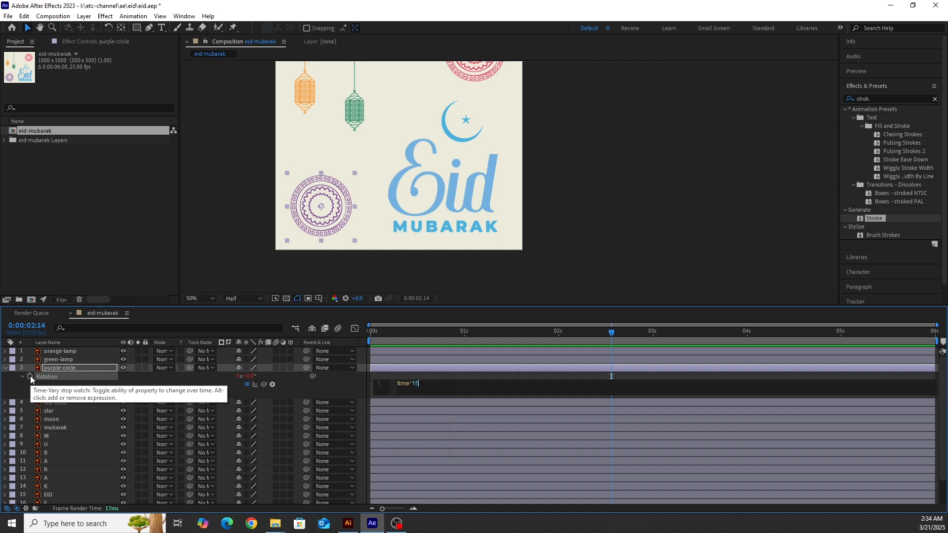
pyautogui.click(579, 232)
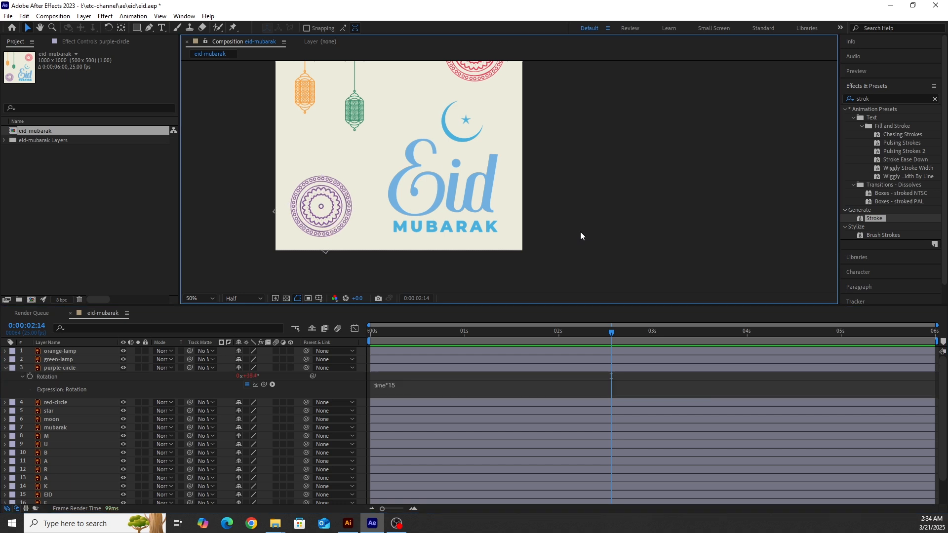
pyautogui.press('space')
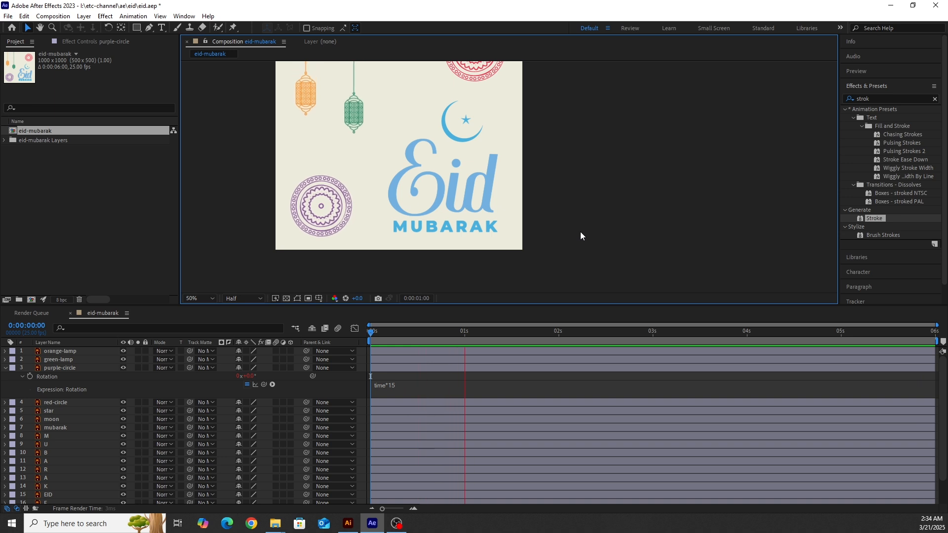
pyautogui.press('space')
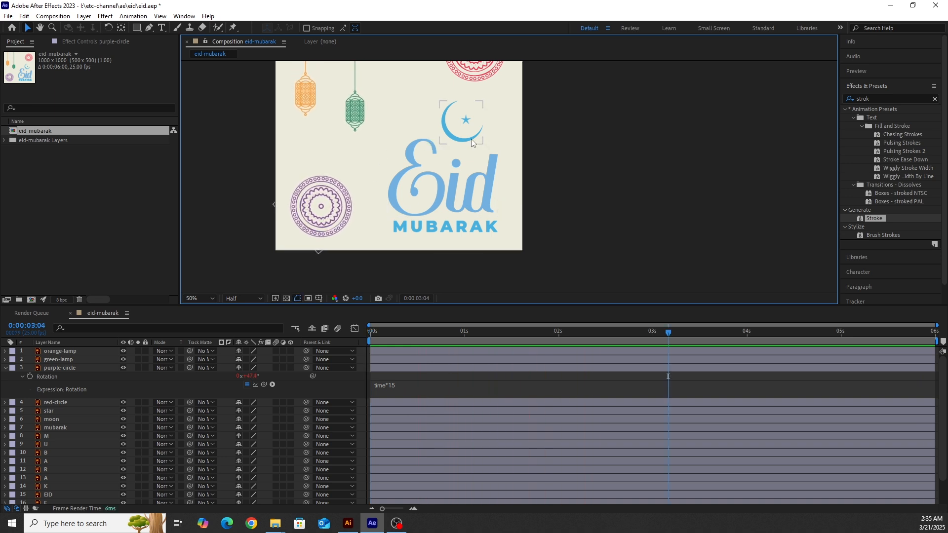
# - Reveal the red-circle layer's Rotation and give it the same time*15 expression as the purple circle
pyautogui.scroll(3, 459, 163)
pyautogui.hscroll(2, 459, 163)
pyautogui.click(443, 151)
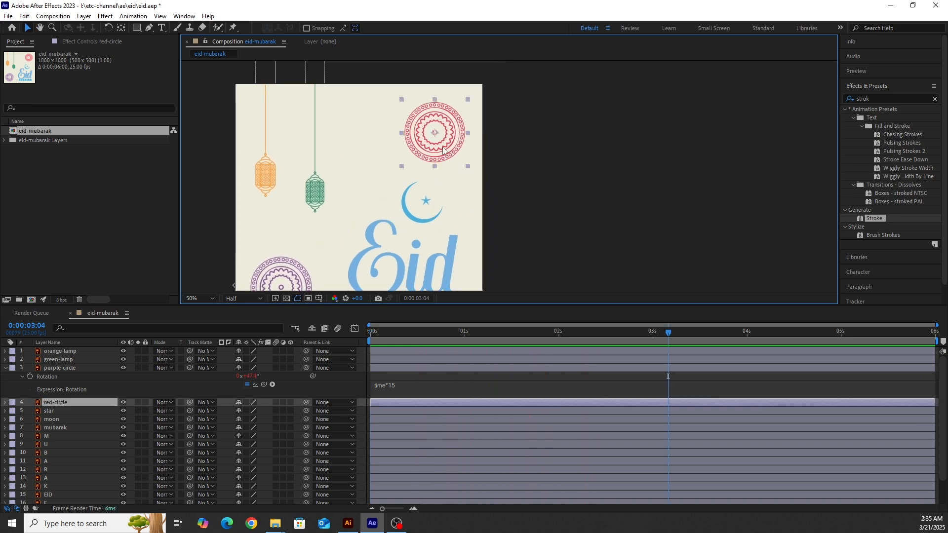
pyautogui.press('r')
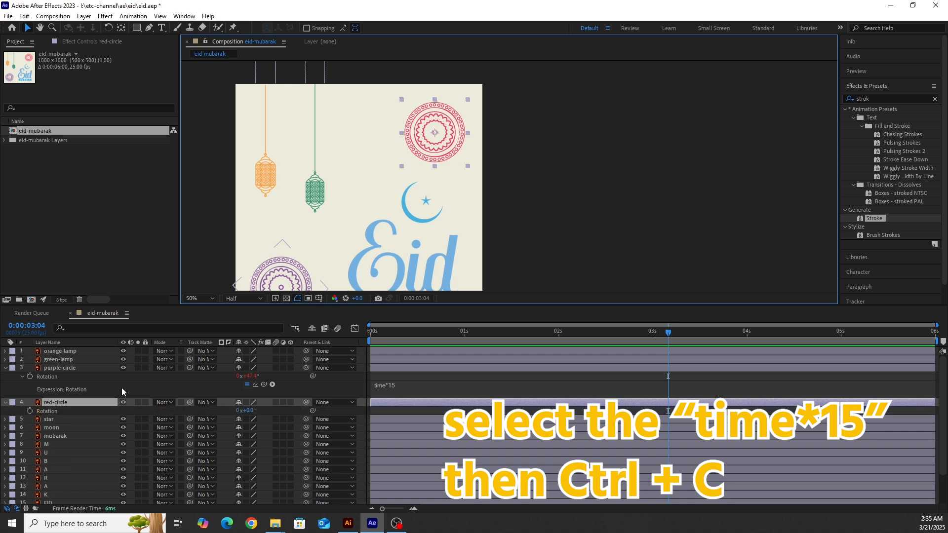
pyautogui.keyDown('alt'); pyautogui.click(30, 410); pyautogui.keyUp('alt')
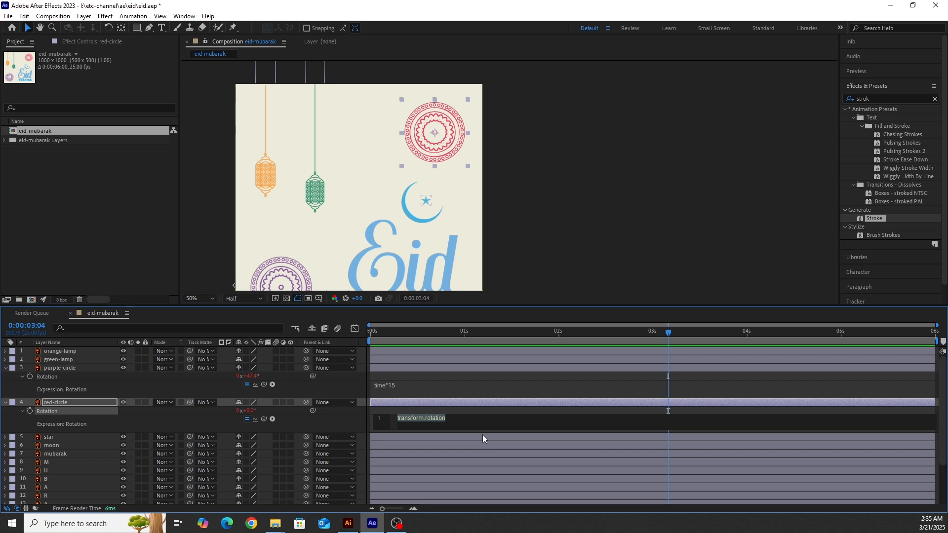
pyautogui.write('time*15')
pyautogui.click(535, 246)
# - Preview the rotation of both circles from the start of the timeline
pyautogui.moveTo(449, 207); pyautogui.dragTo(478, 185)
pyautogui.press('Home')
pyautogui.press('space')
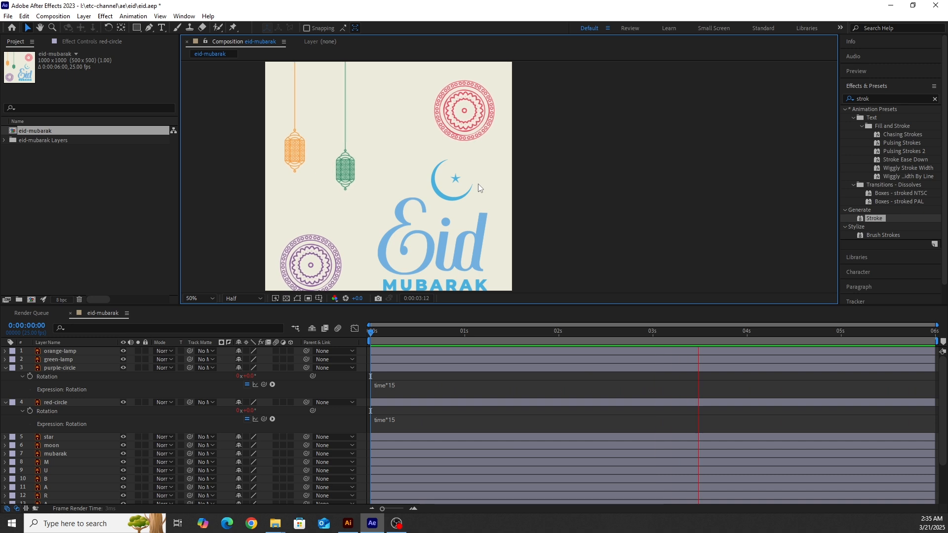
pyautogui.press('space')
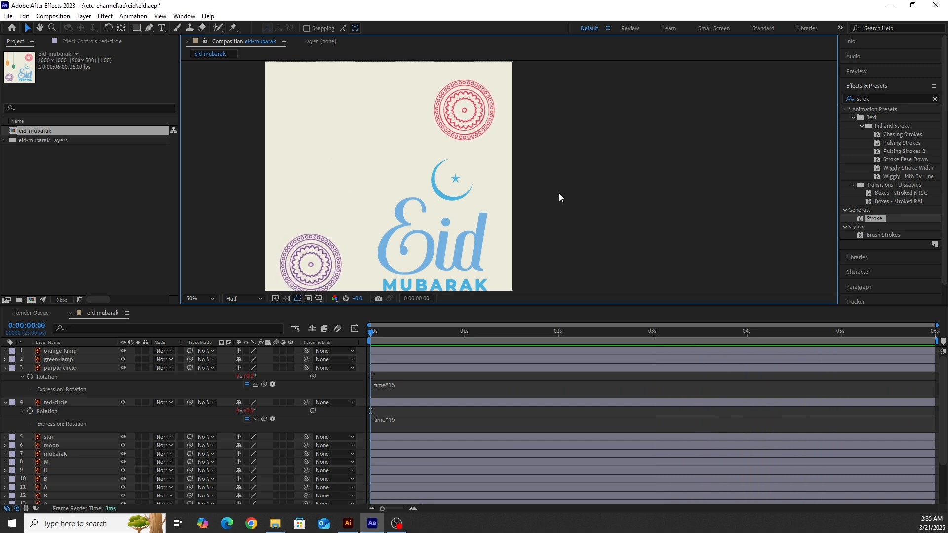
# - Change the red-circle Rotation expression to time*-15 and preview the two circles' rotation
pyautogui.click(407, 422)
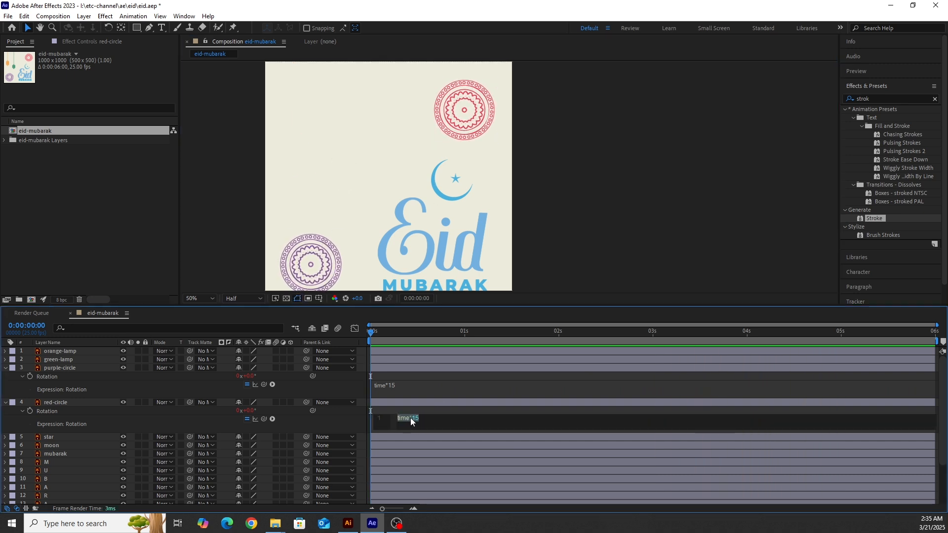
pyautogui.write('-')
pyautogui.click(565, 253)
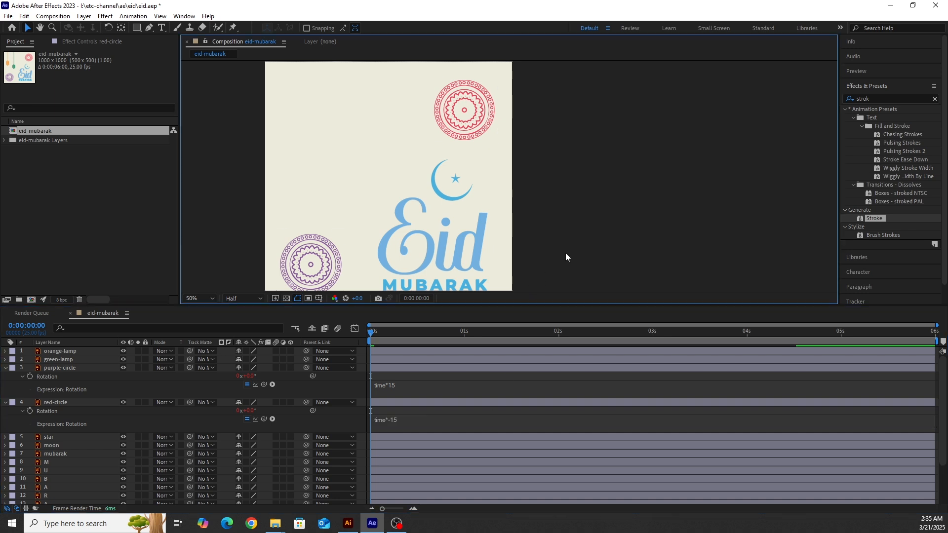
pyautogui.press('space')
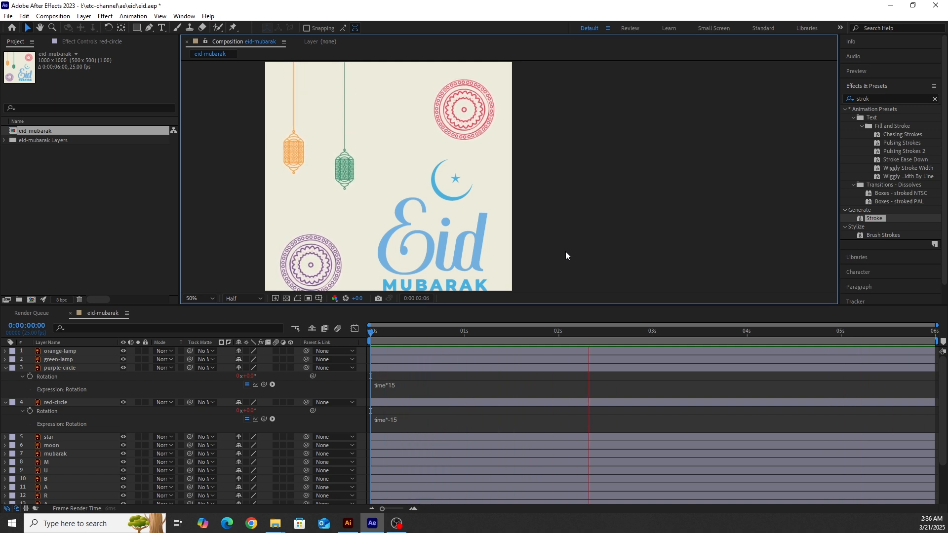
# - Collapse the revealed properties of the purple-circle and red-circle layers and deselect both
pyautogui.click(70, 368)
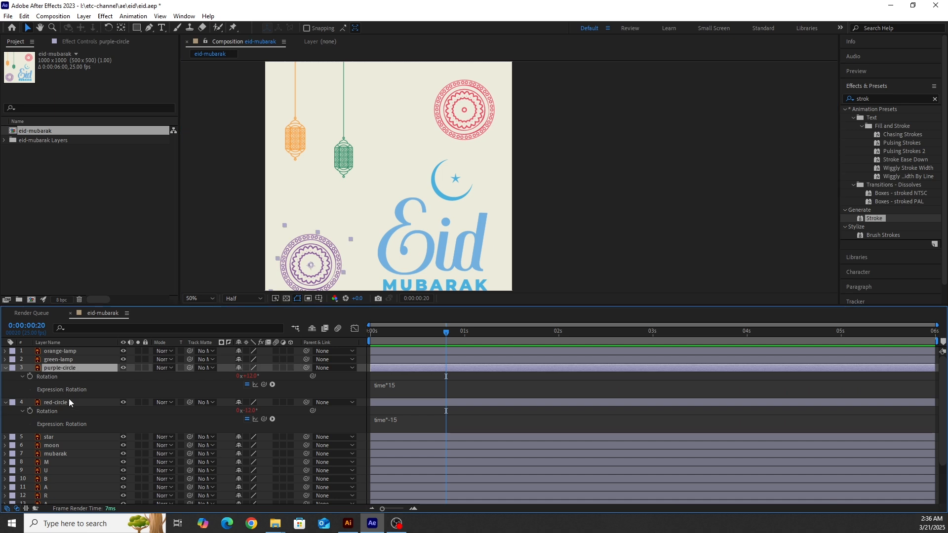
pyautogui.keyDown('shift'); pyautogui.click(72, 402); pyautogui.keyUp('shift')
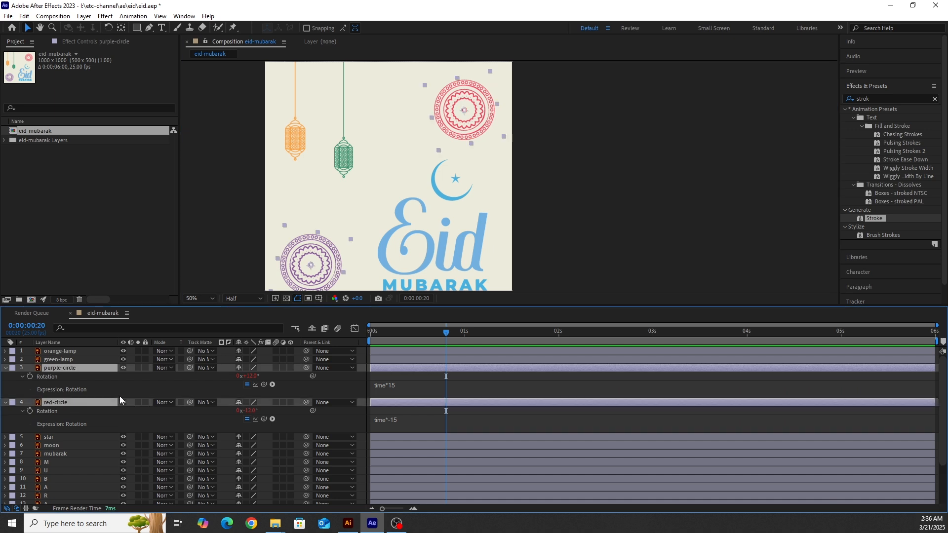
pyautogui.press('u')
pyautogui.click(651, 208)
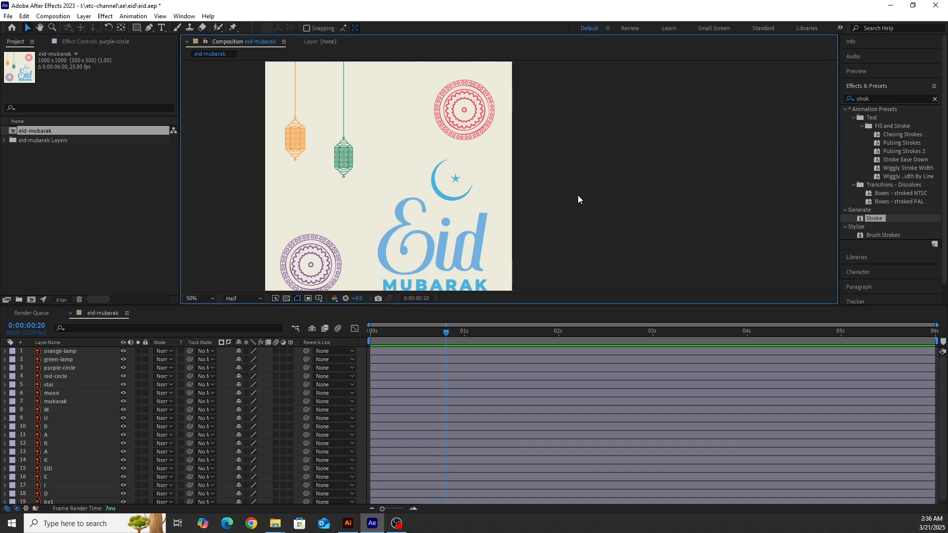
# - Return to the start of the timeline and select the moon layer in a close-up of the crescent
pyautogui.moveTo(597, 243); pyautogui.dragTo(589, 214)
pyautogui.press('z')
pyautogui.click(504, 170)
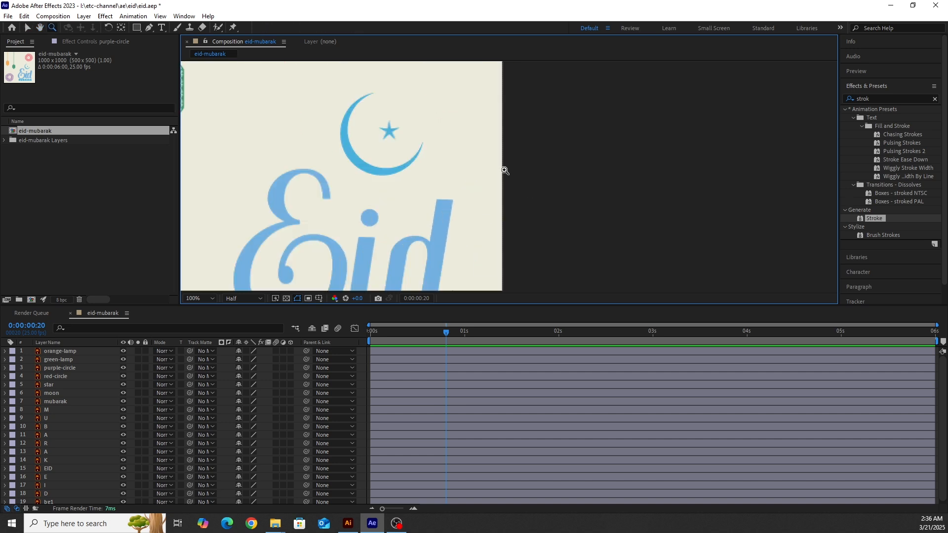
pyautogui.scroll(2, 386, 193)
pyautogui.press('v')
pyautogui.click(386, 194)
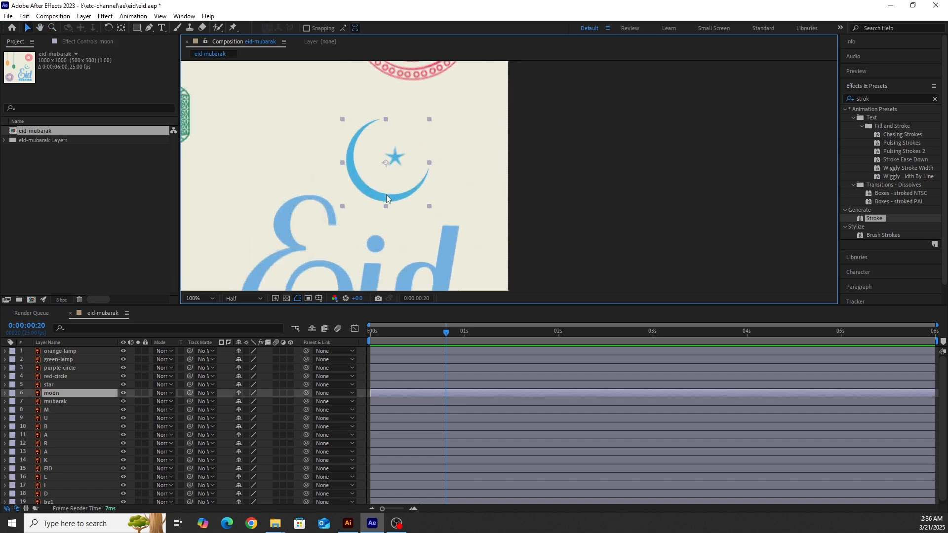
pyautogui.press('Home')
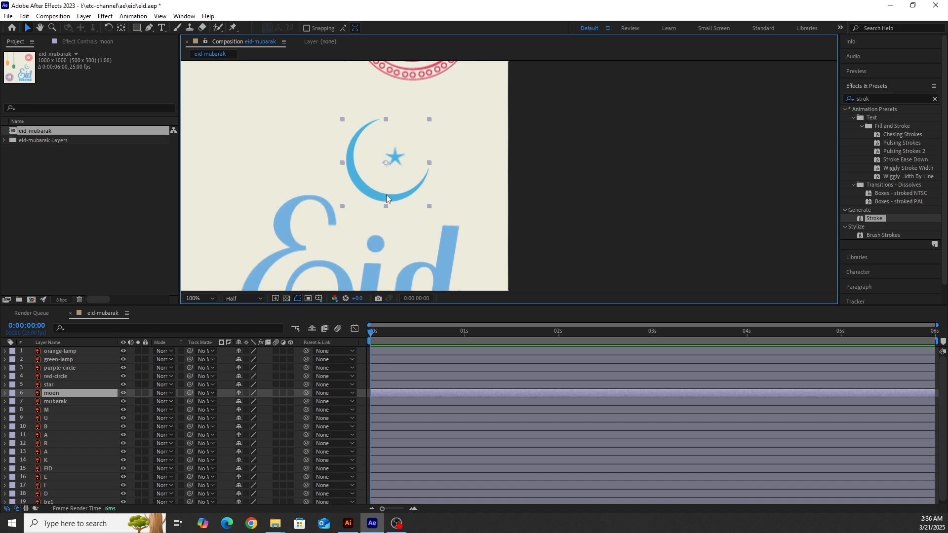
pyautogui.click(591, 191)
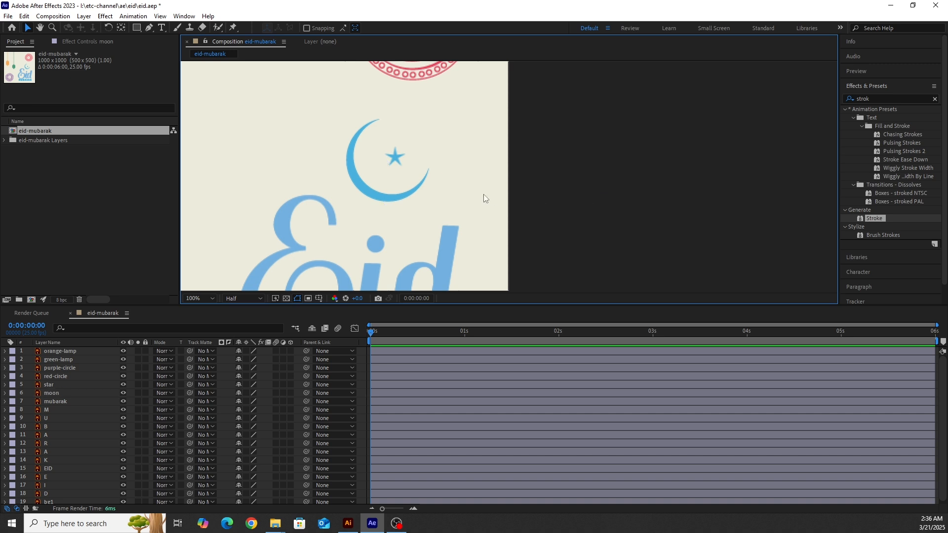
pyautogui.scroll(3, 423, 177)
pyautogui.press('v')
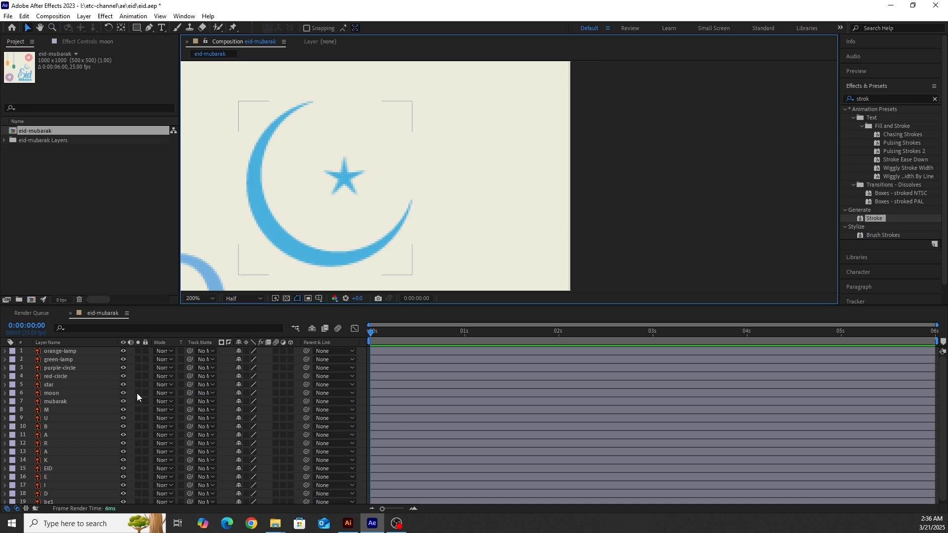
pyautogui.click(311, 256)
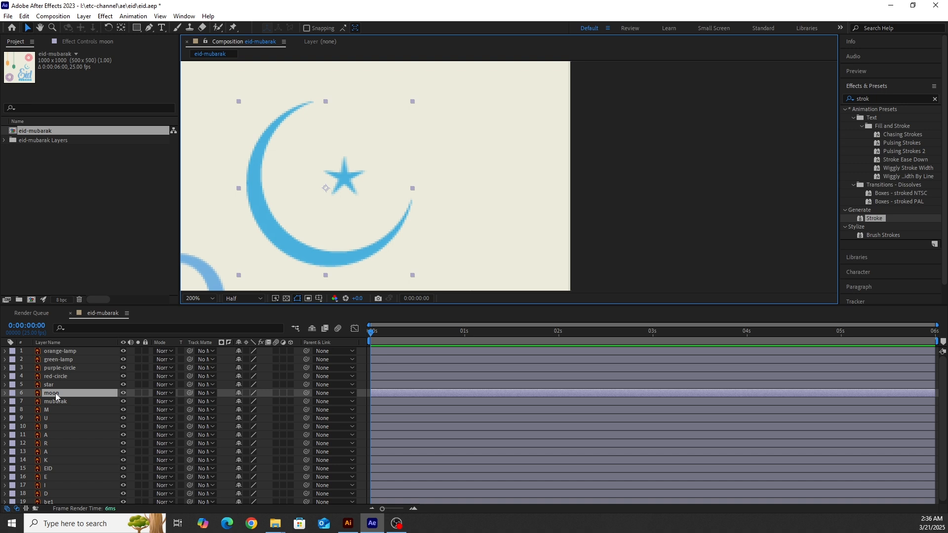
# - Draw an open four-point curved mask path on the moon layer with the Pen tool, following the crescent from its upper tip to its lower tip
pyautogui.click(149, 28)
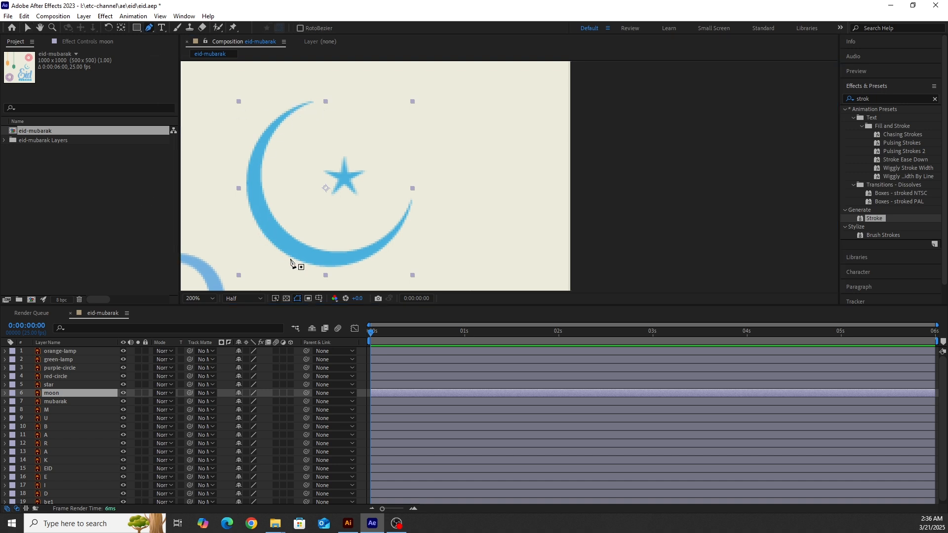
pyautogui.click(315, 100)
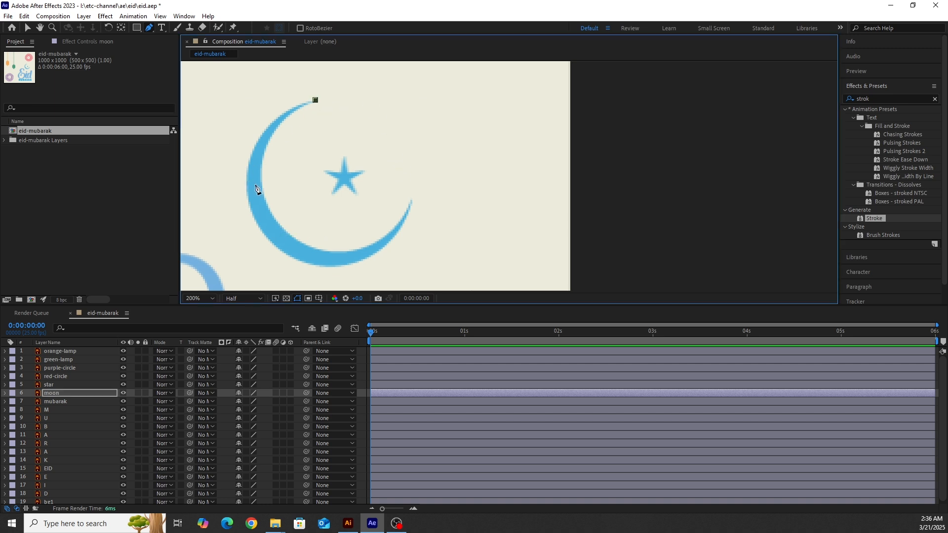
pyautogui.moveTo(254, 184); pyautogui.dragTo(256, 257)
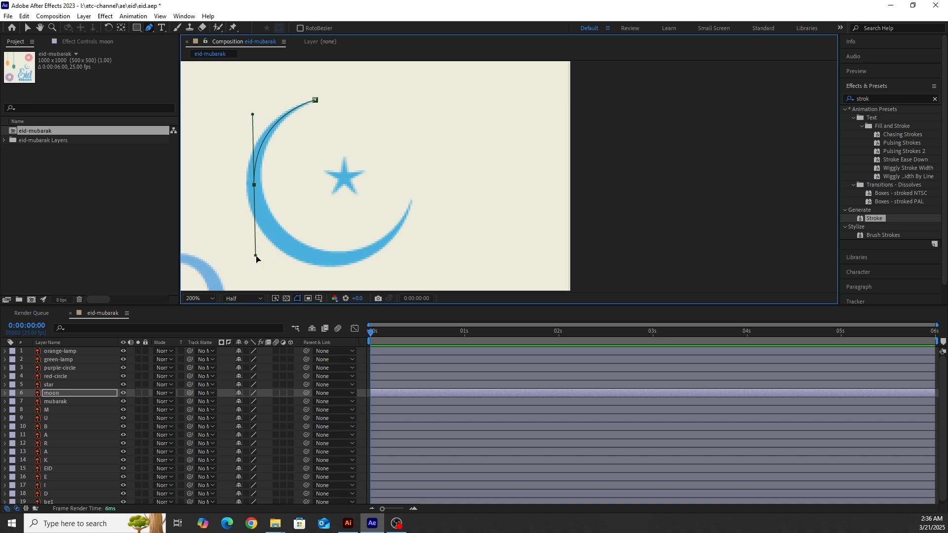
pyautogui.moveTo(256, 256); pyautogui.dragTo(254, 197)
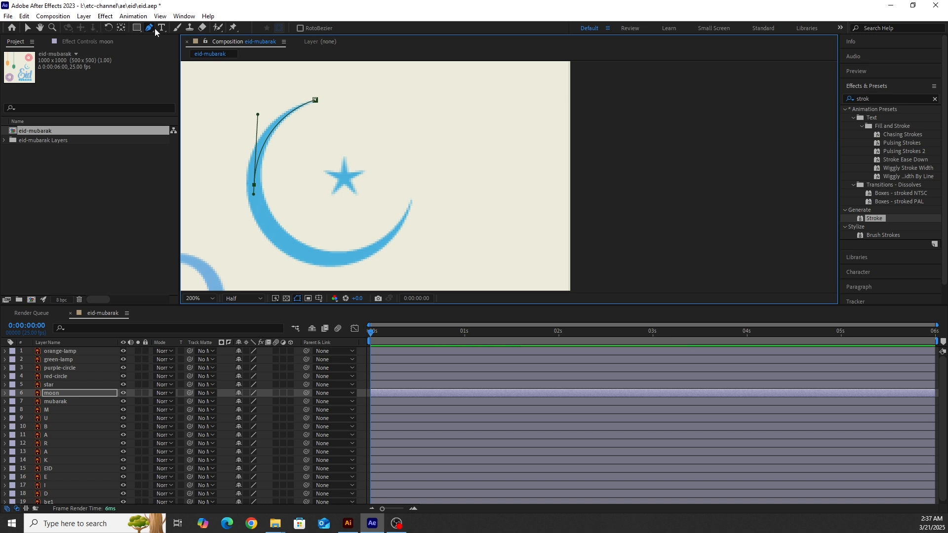
pyautogui.moveTo(307, 254)
pyautogui.mouseDown()
pyautogui.moveTo(364, 269)
pyautogui.moveTo(310, 255)
pyautogui.mouseUp()
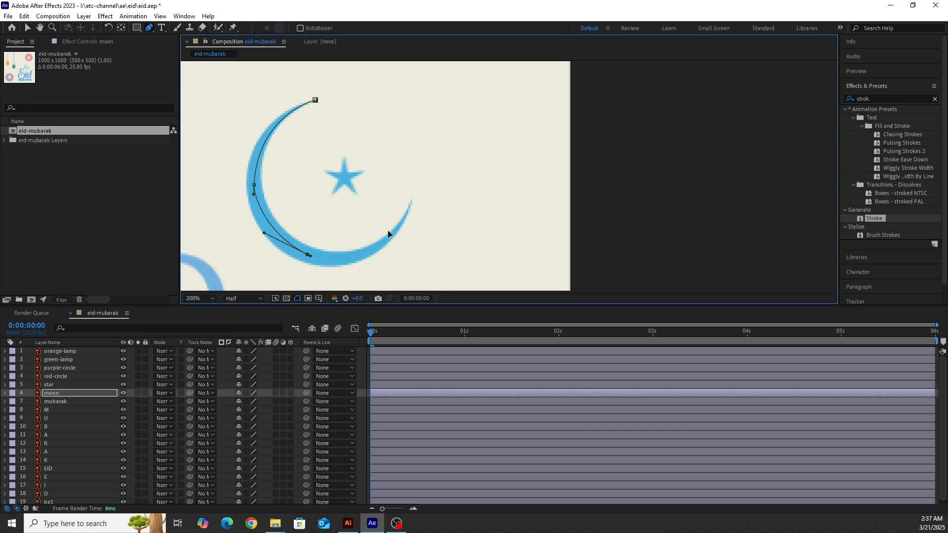
pyautogui.click(413, 197)
pyautogui.moveTo(443, 171); pyautogui.dragTo(436, 119)
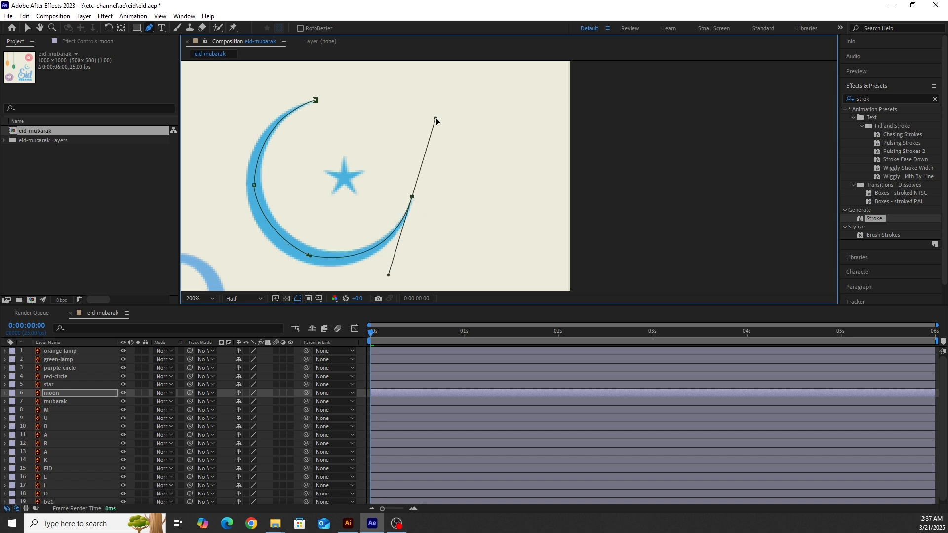
pyautogui.press('v')
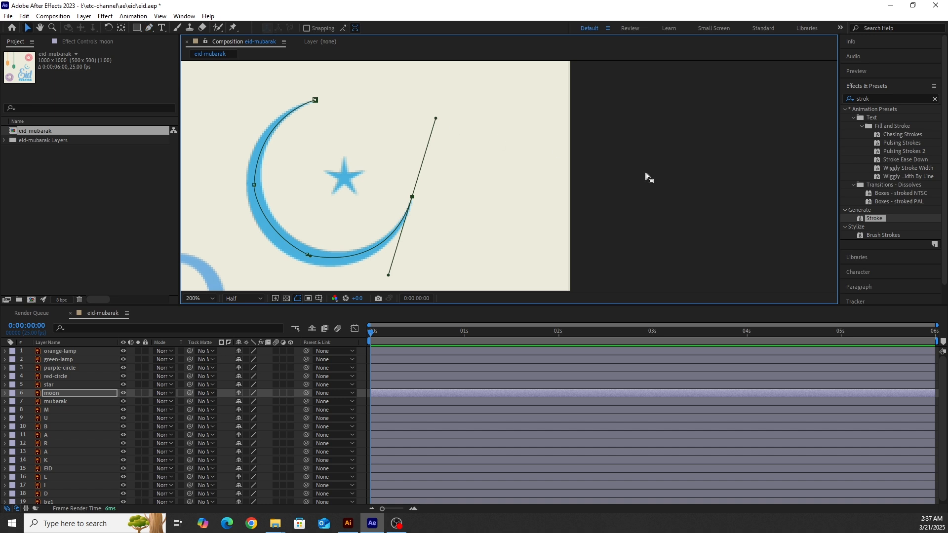
# - Find the Stroke effect and apply it to the moon layer, moving the floating effects list clear of the artwork
pyautogui.click(646, 175)
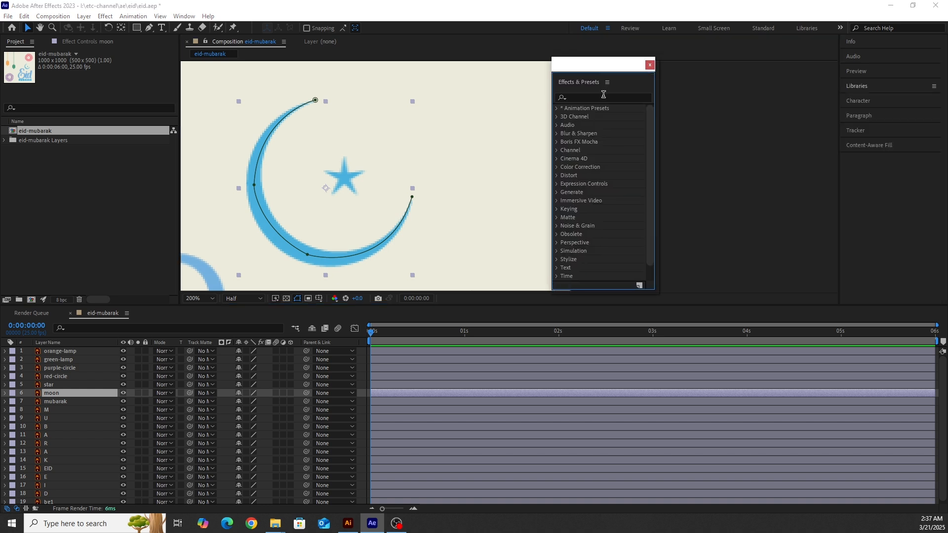
pyautogui.click(614, 96)
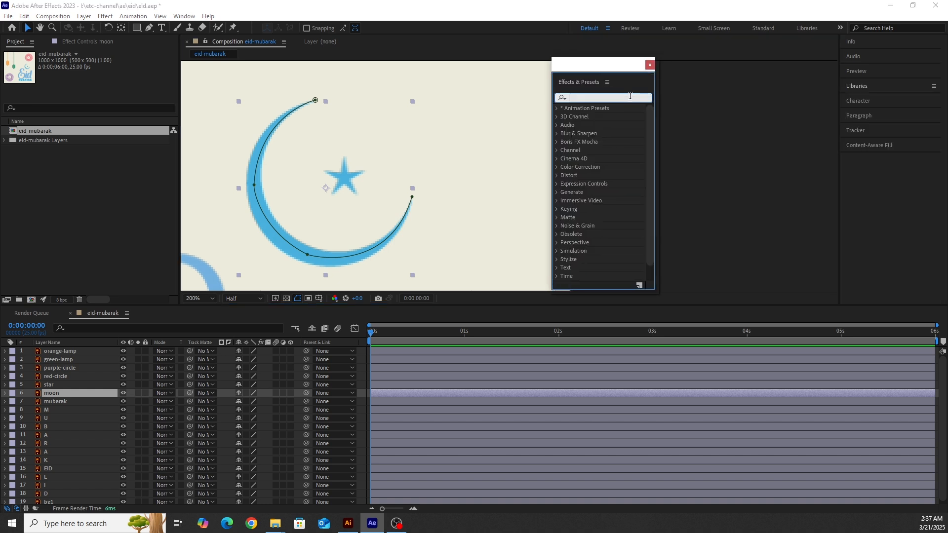
pyautogui.write('stro')
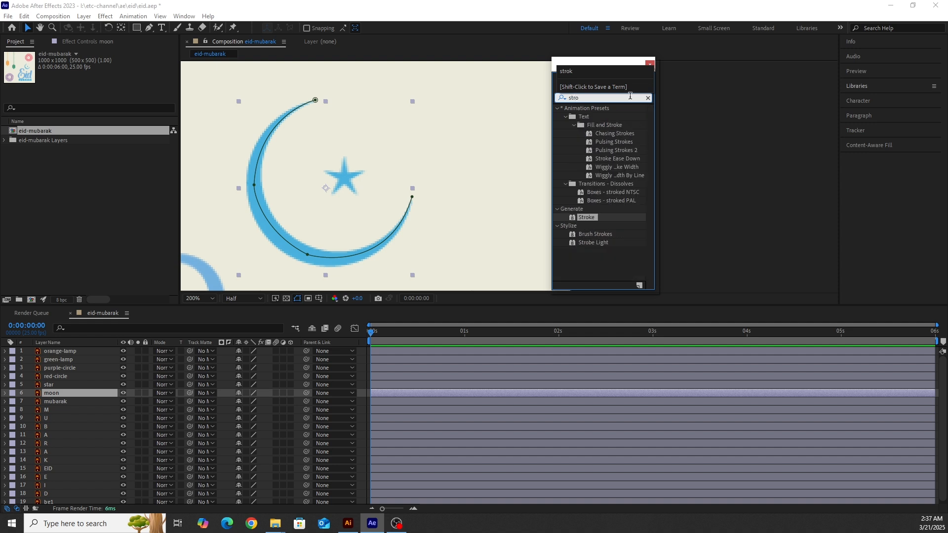
pyautogui.click(591, 217)
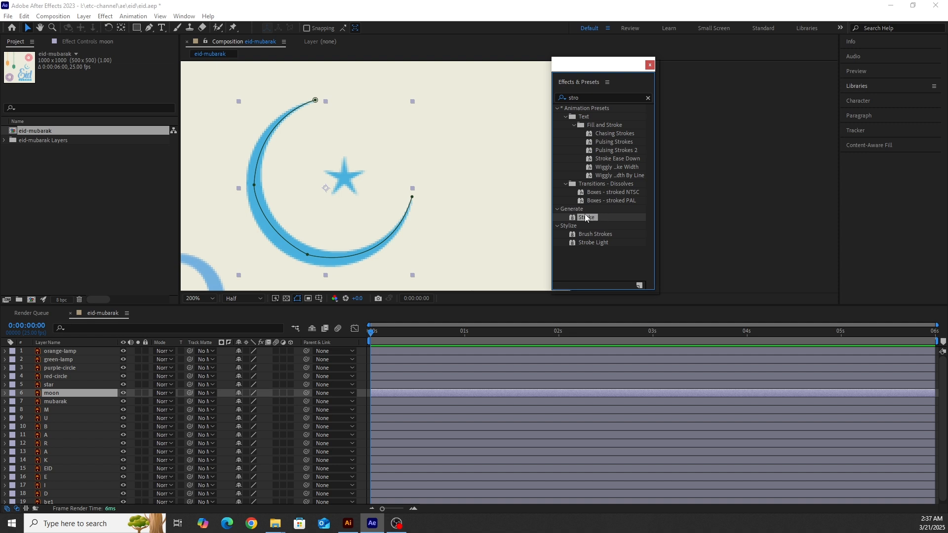
pyautogui.moveTo(586, 218)
pyautogui.mouseDown()
pyautogui.moveTo(445, 341)
pyautogui.moveTo(419, 393)
pyautogui.mouseUp()
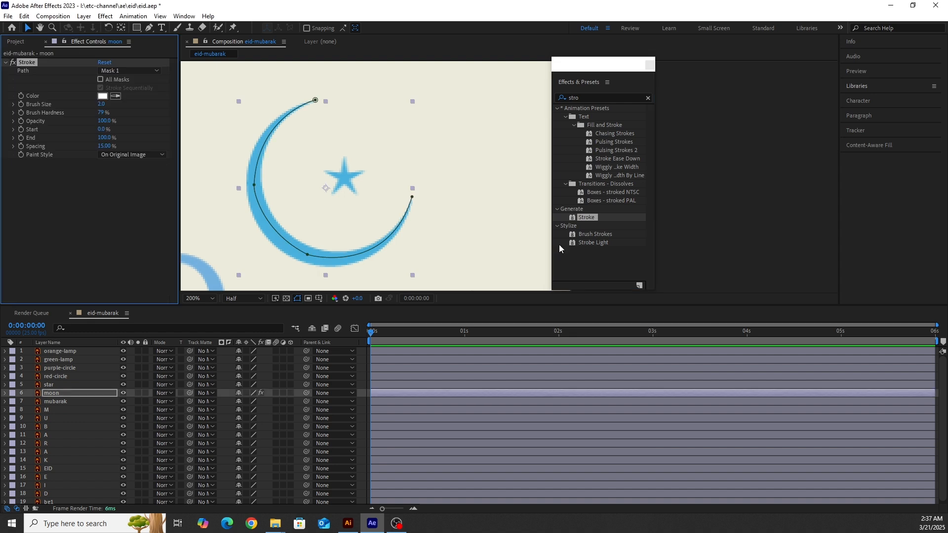
pyautogui.moveTo(592, 63); pyautogui.dragTo(712, 65)
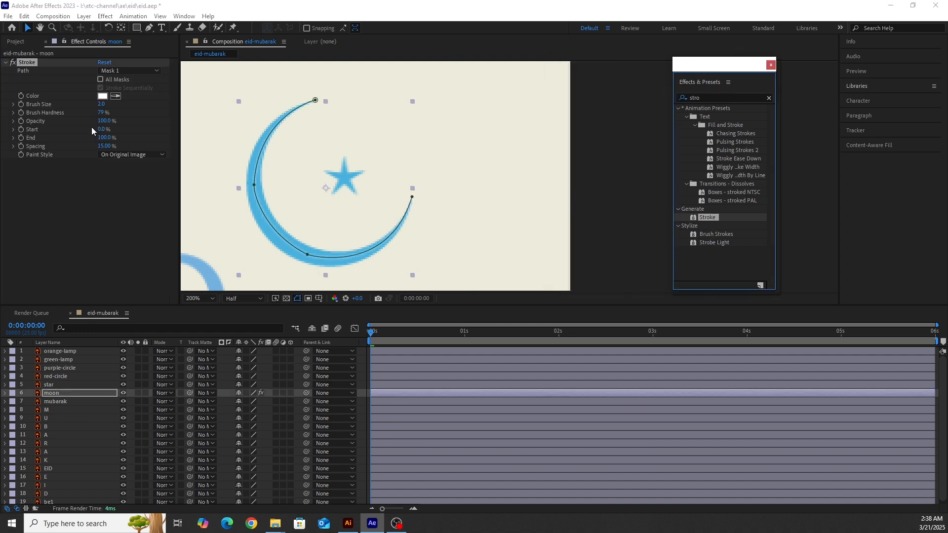
# - Set the moon's Stroke color to red (FD0505) and its Brush Size to 15
pyautogui.click(102, 97)
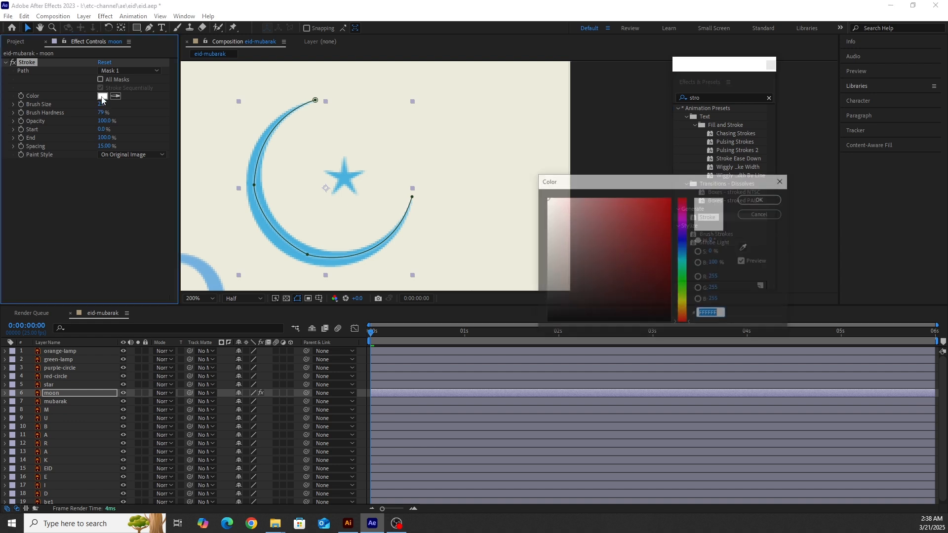
pyautogui.click(670, 198)
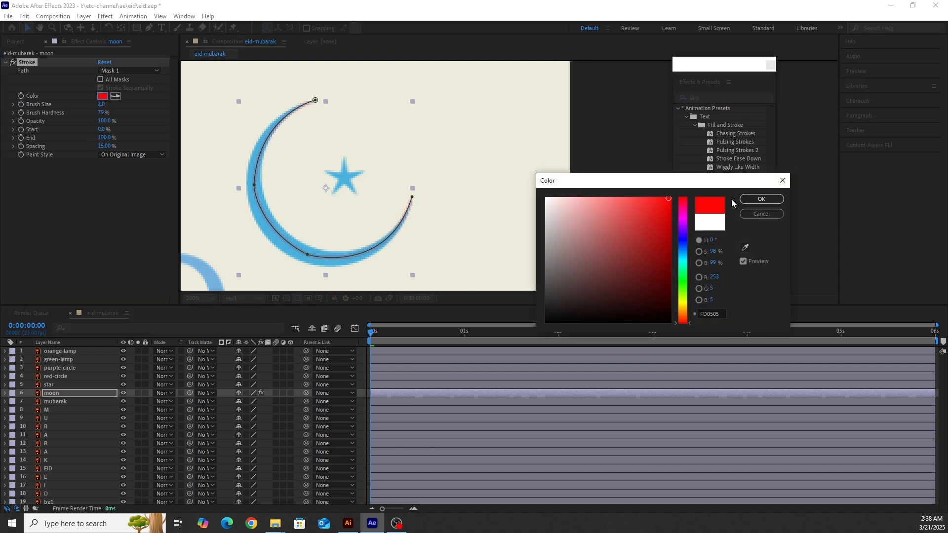
pyautogui.click(761, 199)
pyautogui.click(101, 105)
pyautogui.press('Return')
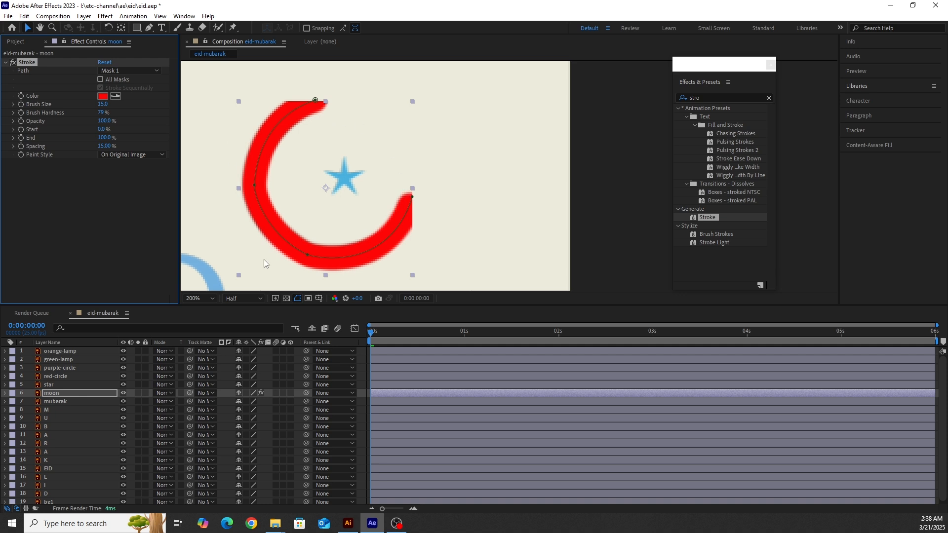
# - Try Brush Size values of 8 and 20 on the moon's Stroke effect and restore it to 15
pyautogui.click(101, 104)
pyautogui.write('8')
pyautogui.press('Return')
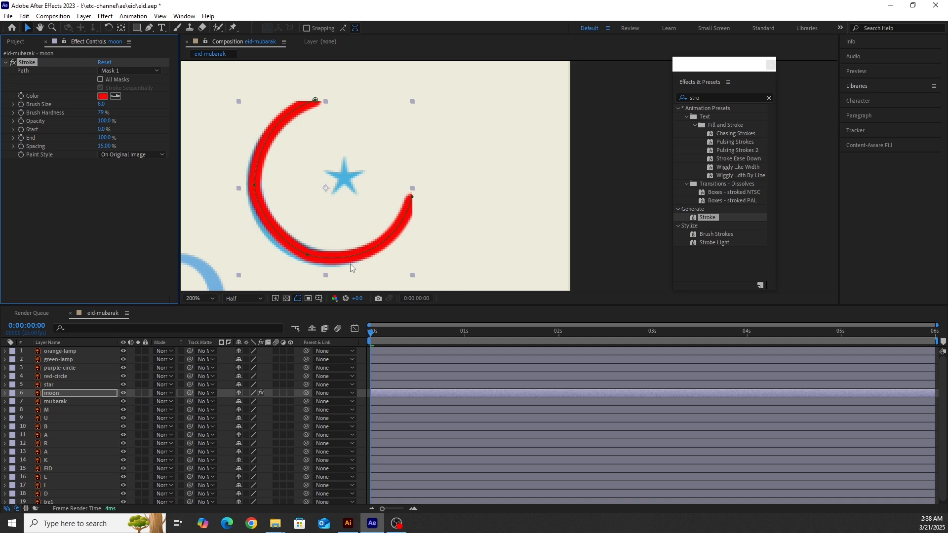
pyautogui.click(101, 104)
pyautogui.write('20')
pyautogui.press('Return')
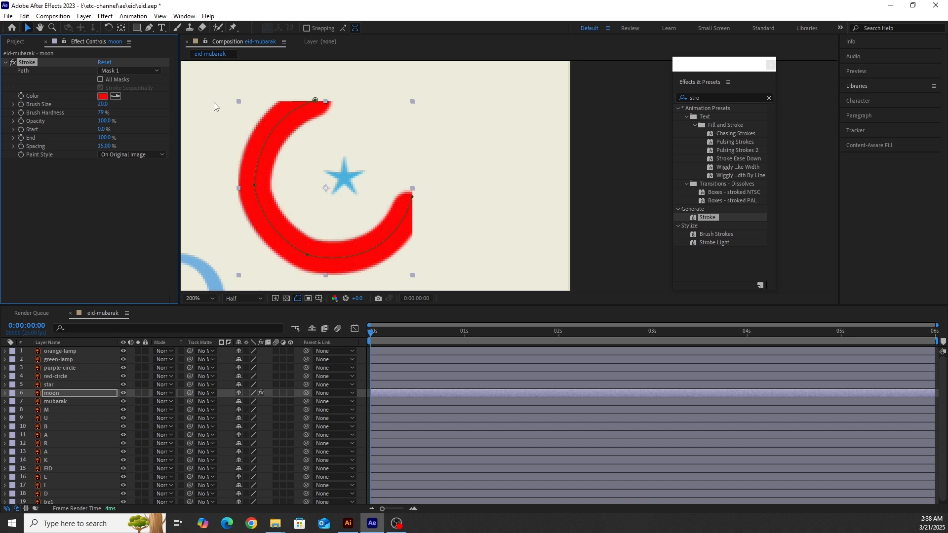
pyautogui.click(102, 104)
pyautogui.write('15')
pyautogui.press('Return')
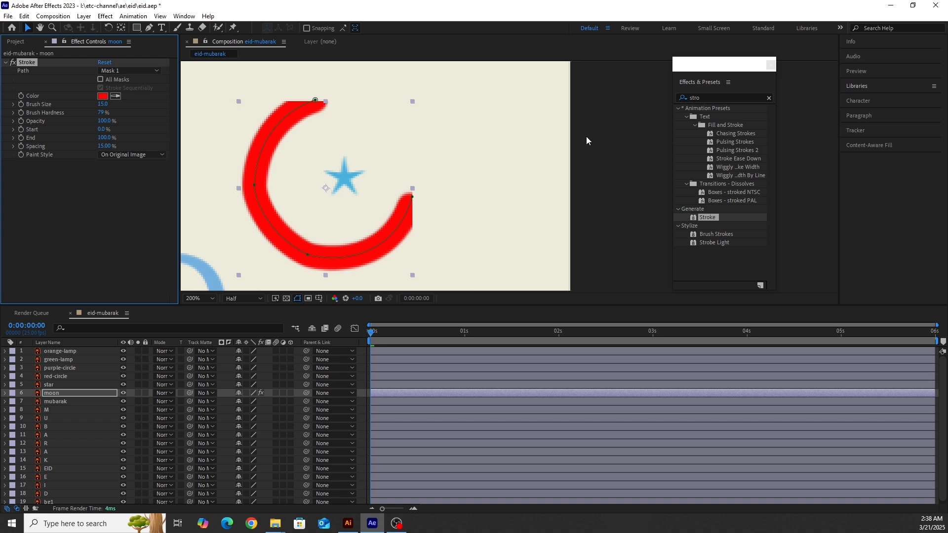
# - Set the Paint Style of the moon's Stroke effect to Reveal Original Image
pyautogui.click(624, 175)
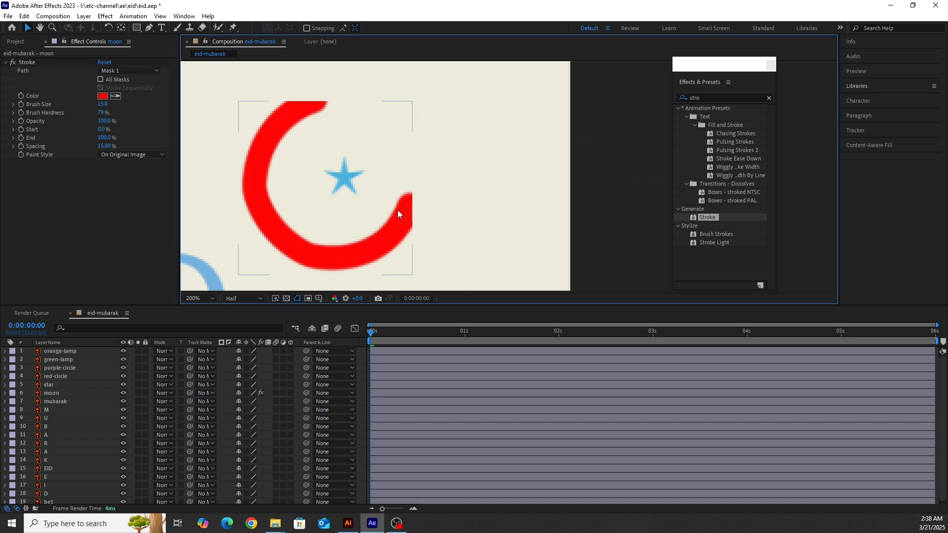
pyautogui.click(117, 153)
pyautogui.click(147, 187)
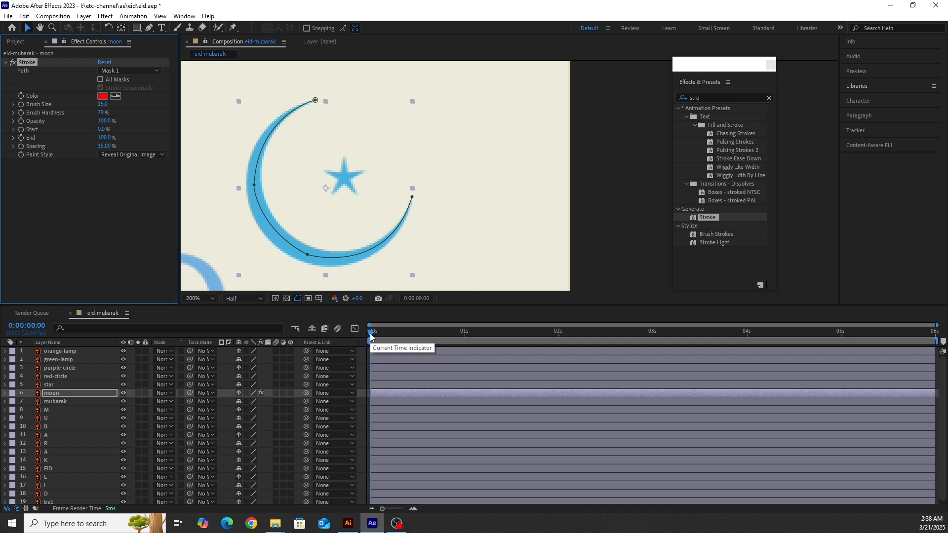
# - Keyframe the moon Stroke's End value from 0% at the timeline start to 100% at 0:00:01:00
pyautogui.click(104, 138)
pyautogui.write('0')
pyautogui.press('Return')
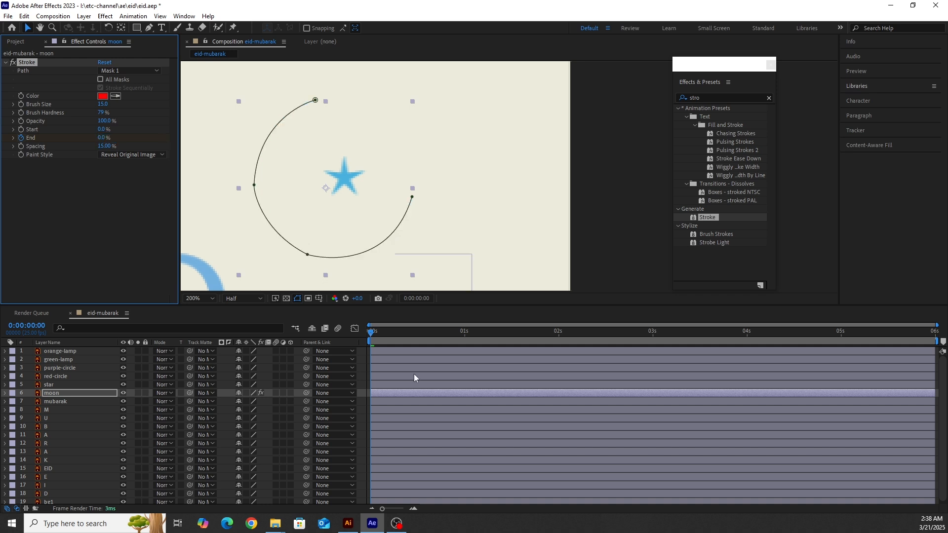
pyautogui.moveTo(371, 336); pyautogui.dragTo(469, 337)
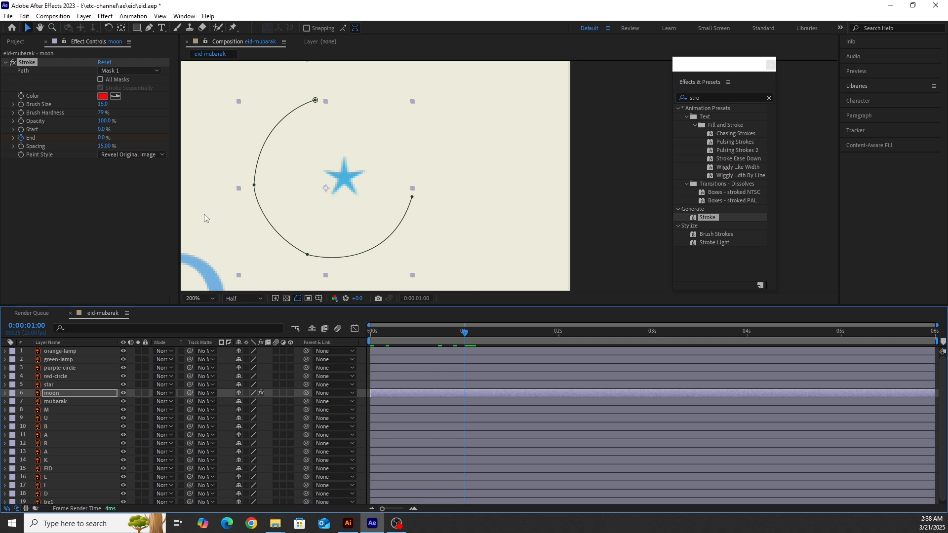
pyautogui.moveTo(102, 137); pyautogui.dragTo(232, 134)
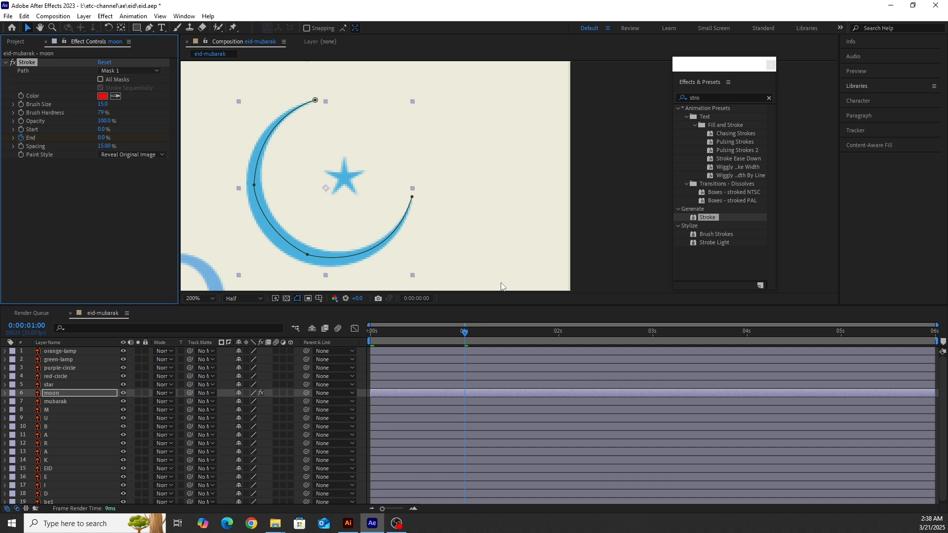
# - Preview the moon's reveal in close-up from the start of the timeline
pyautogui.press('Home')
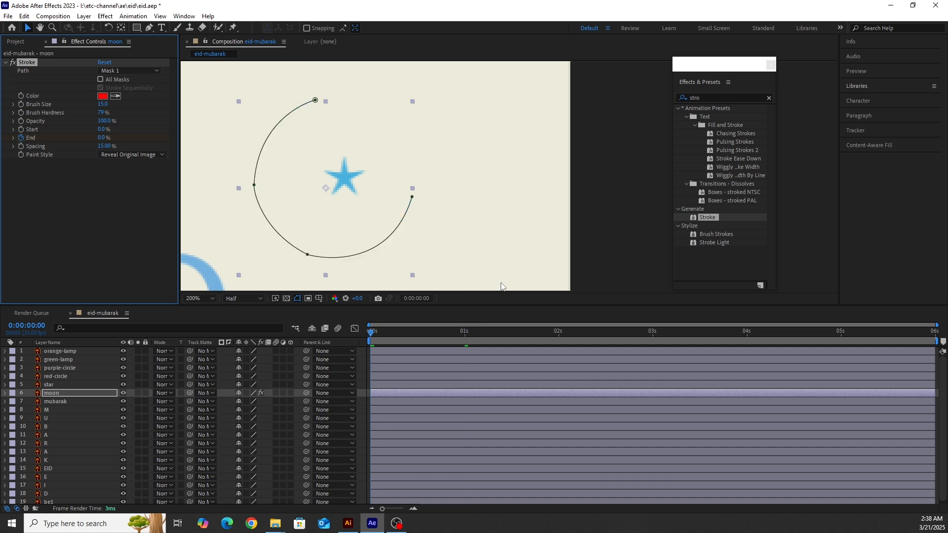
pyautogui.press('space')
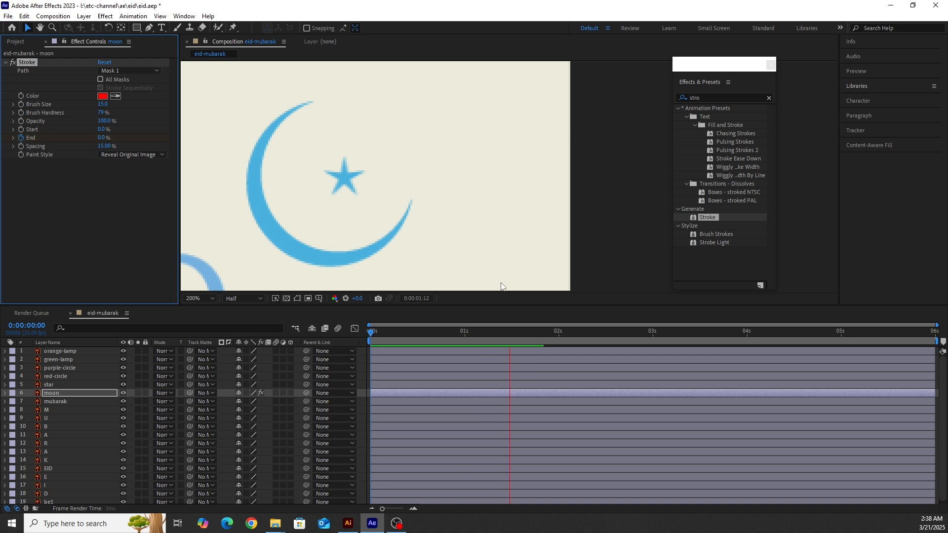
pyautogui.press('space')
pyautogui.press('space')
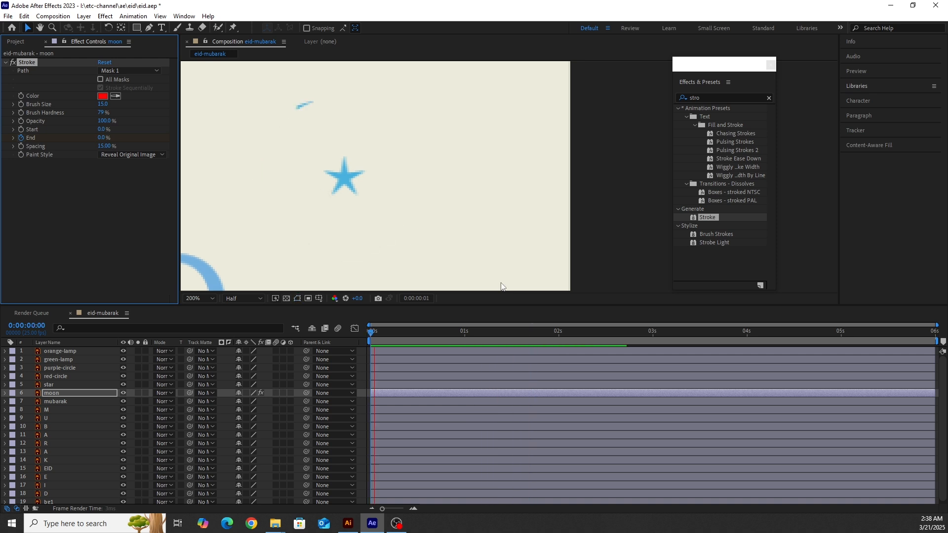
# - Enlarge the composition viewer to fit the whole design, deselect the moon layer and preview the full animation from the start
pyautogui.scroll(-4, 501, 286)
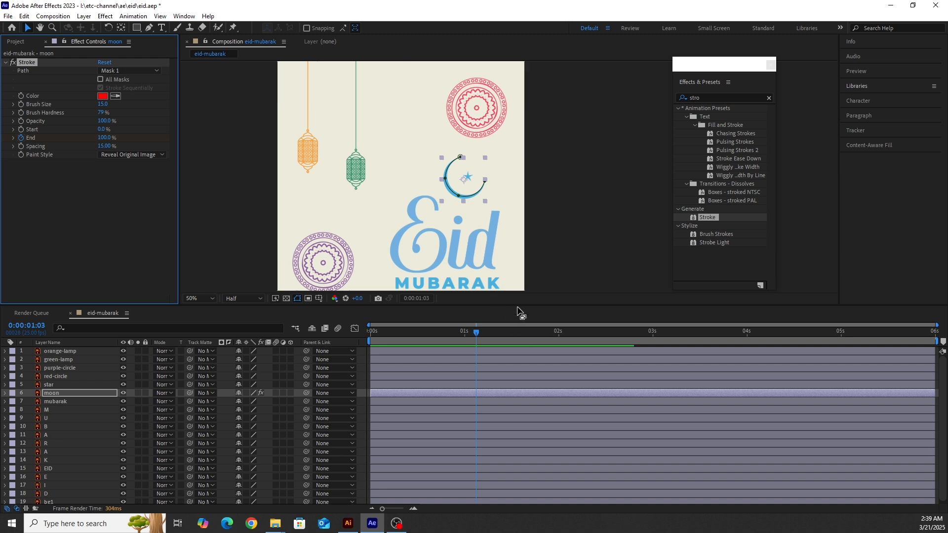
pyautogui.moveTo(489, 306); pyautogui.dragTo(489, 351)
pyautogui.click(589, 279)
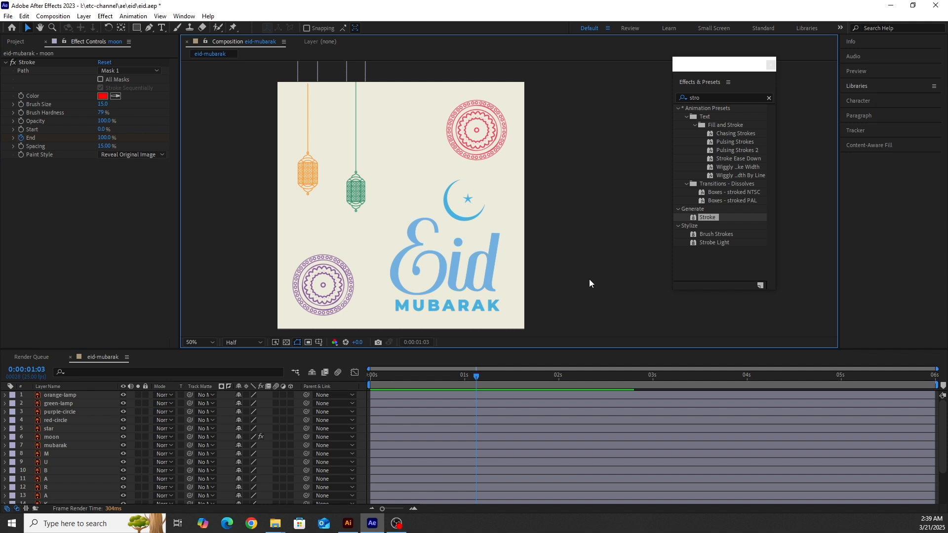
pyautogui.press('Home')
pyautogui.press('space')
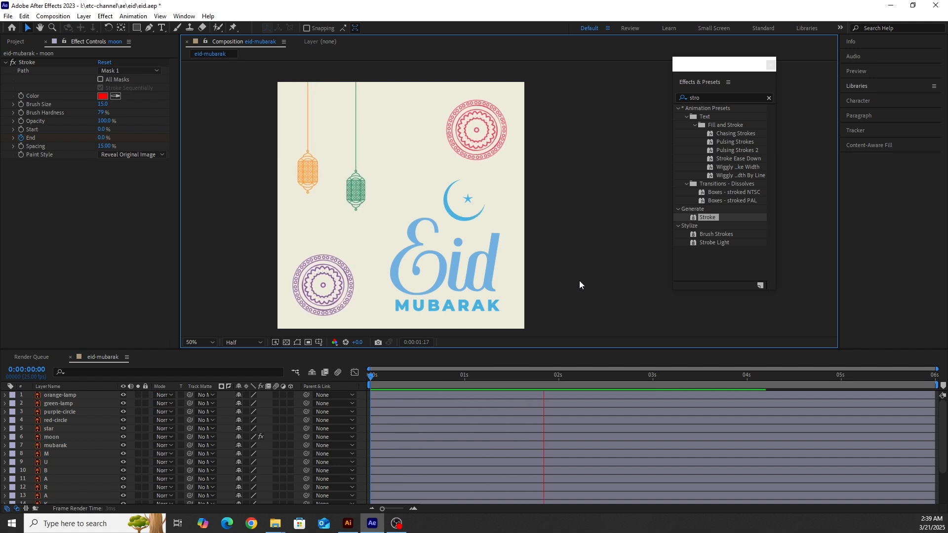
# - Add a Scale keyframe of 0% to the star layer at 0:00:00:18
pyautogui.click(466, 216)
pyautogui.scroll(2, 466, 216)
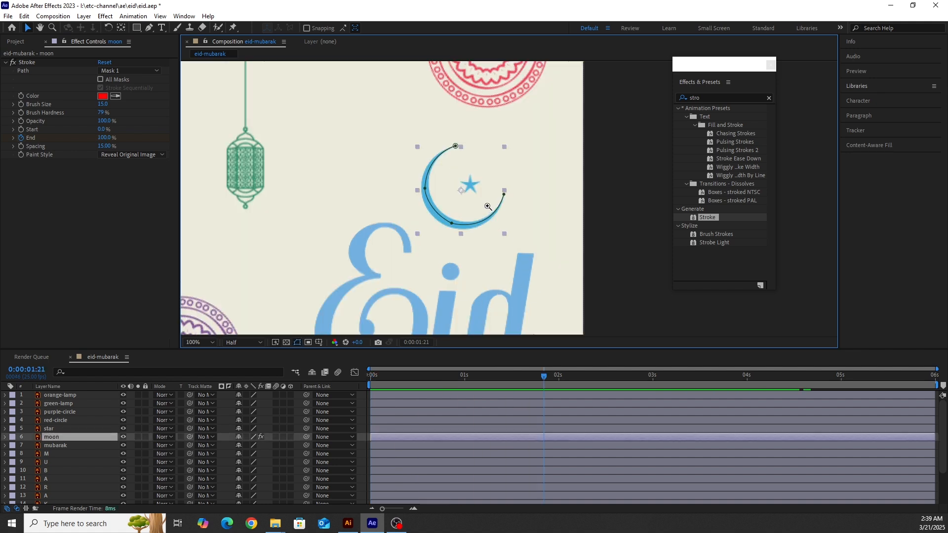
pyautogui.scroll(2, 487, 206)
pyautogui.moveTo(597, 212); pyautogui.dragTo(520, 217)
pyautogui.press('v')
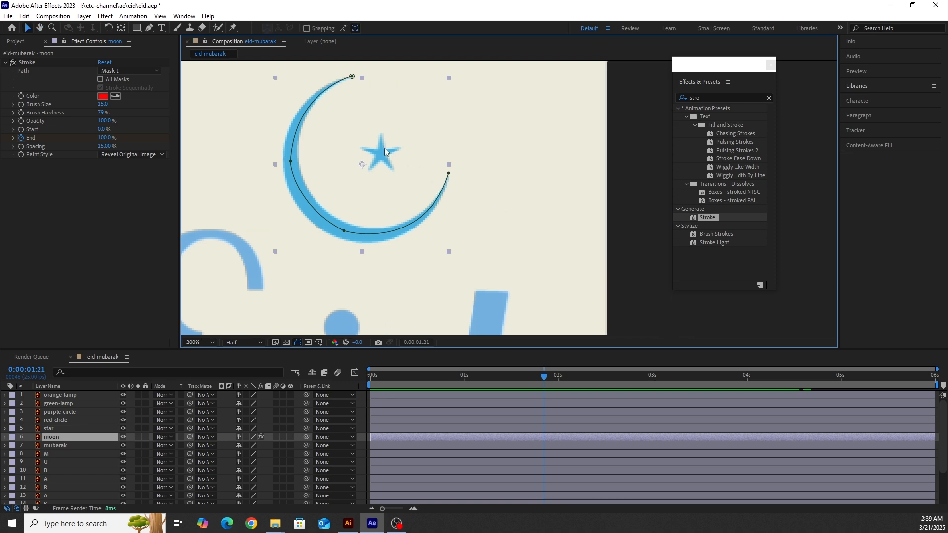
pyautogui.click(72, 428)
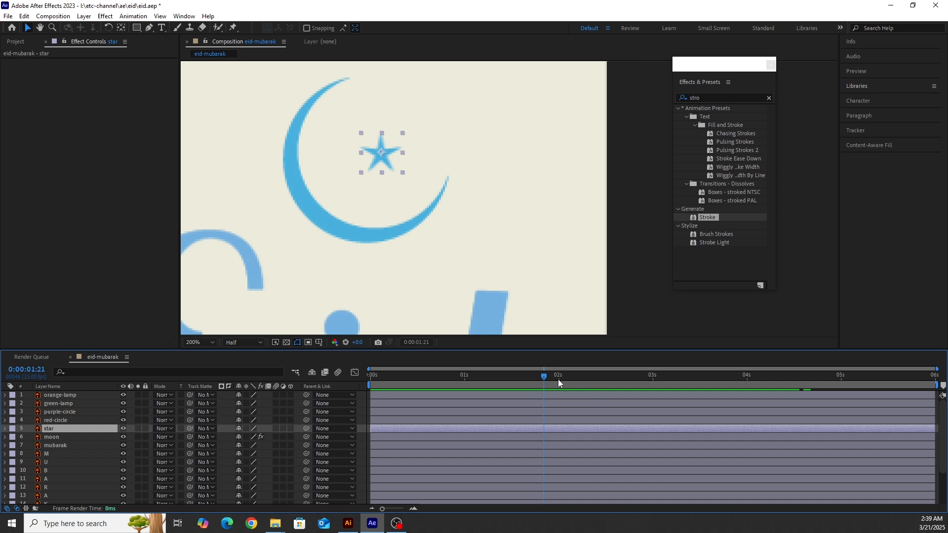
pyautogui.moveTo(543, 374)
pyautogui.mouseDown()
pyautogui.moveTo(367, 383)
pyautogui.moveTo(437, 385)
pyautogui.mouseUp()
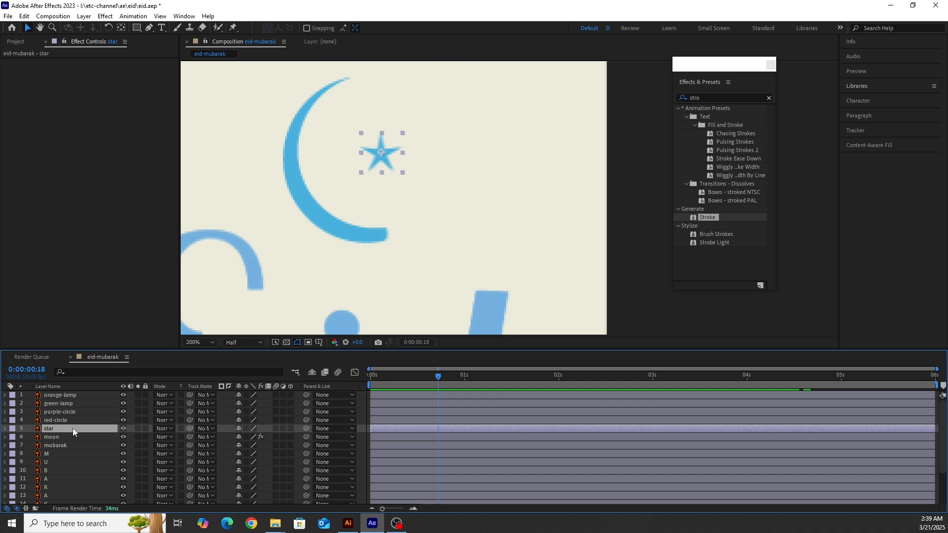
pyautogui.press('s')
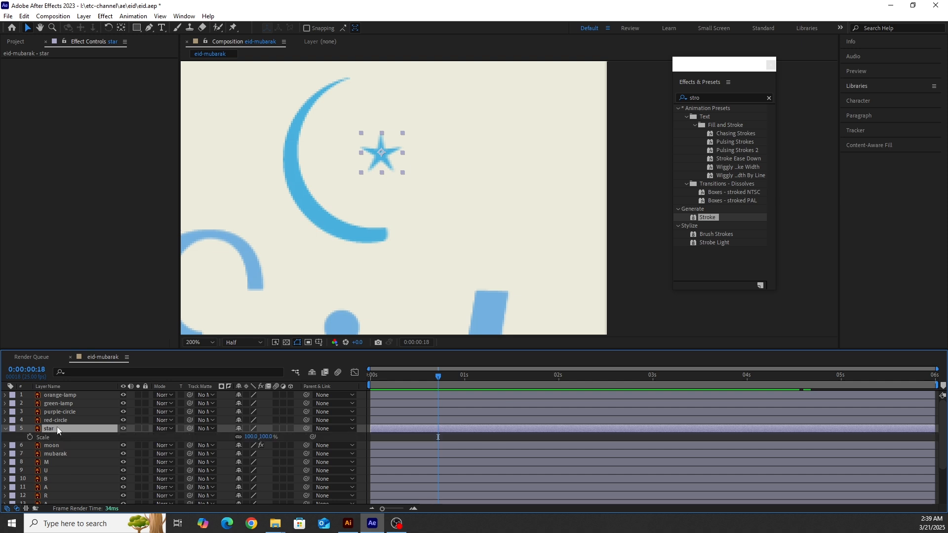
pyautogui.click(30, 437)
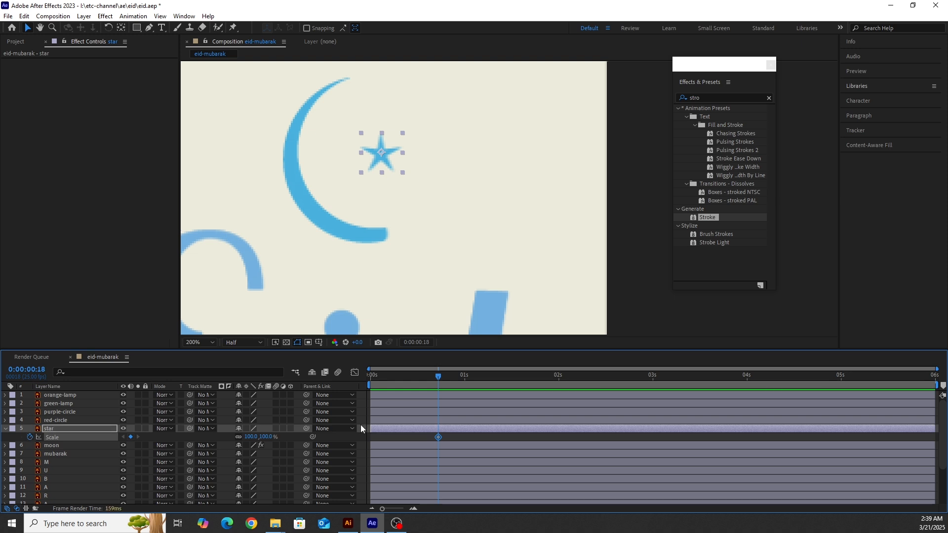
pyautogui.click(250, 437)
pyautogui.write('0')
pyautogui.press('Return')
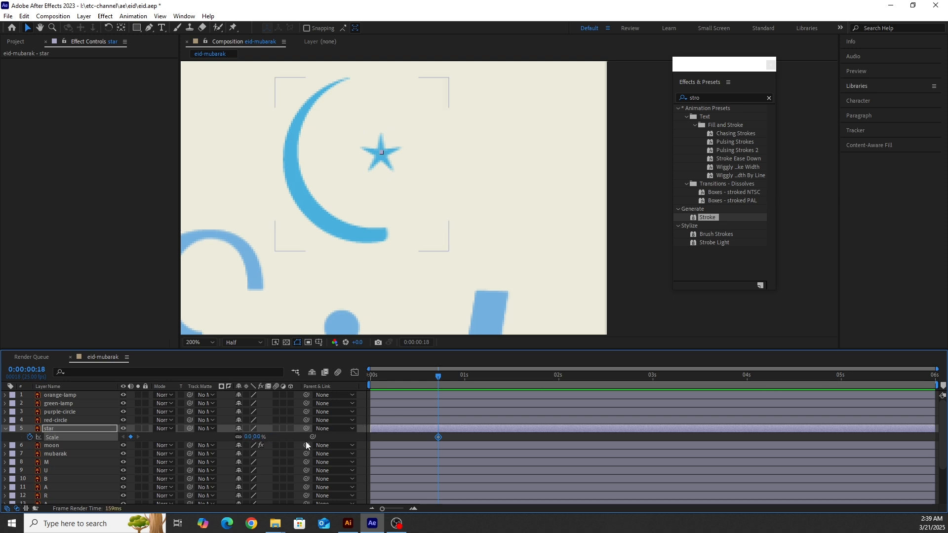
# - Set the star's Scale to 100% at 0:00:01:10 and preview its growth from the start
pyautogui.moveTo(440, 375); pyautogui.dragTo(502, 375)
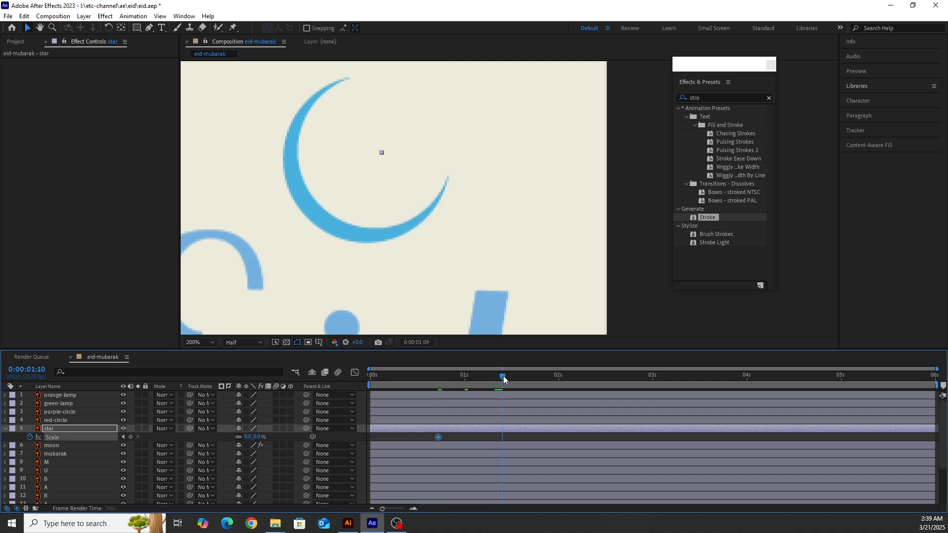
pyautogui.click(249, 437)
pyautogui.write('100')
pyautogui.press('Return')
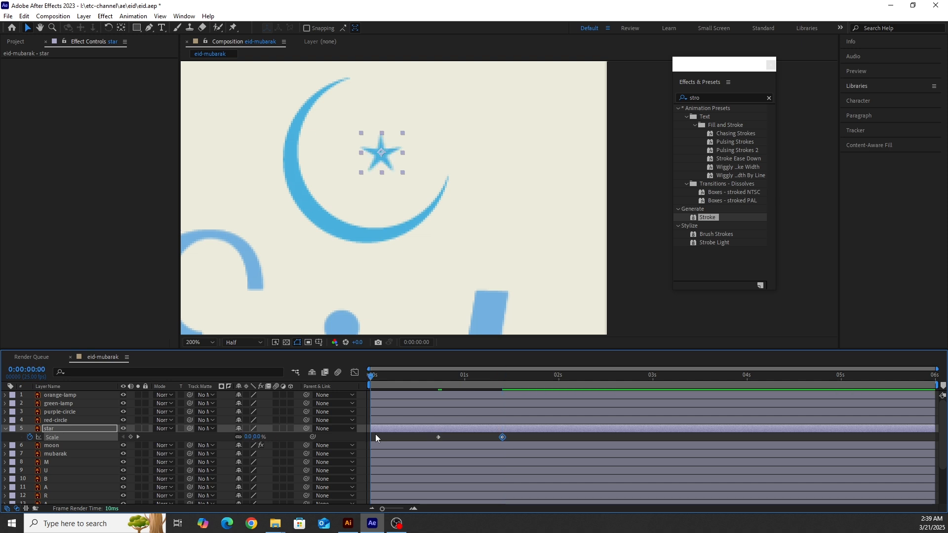
pyautogui.press('Home')
pyautogui.press('space')
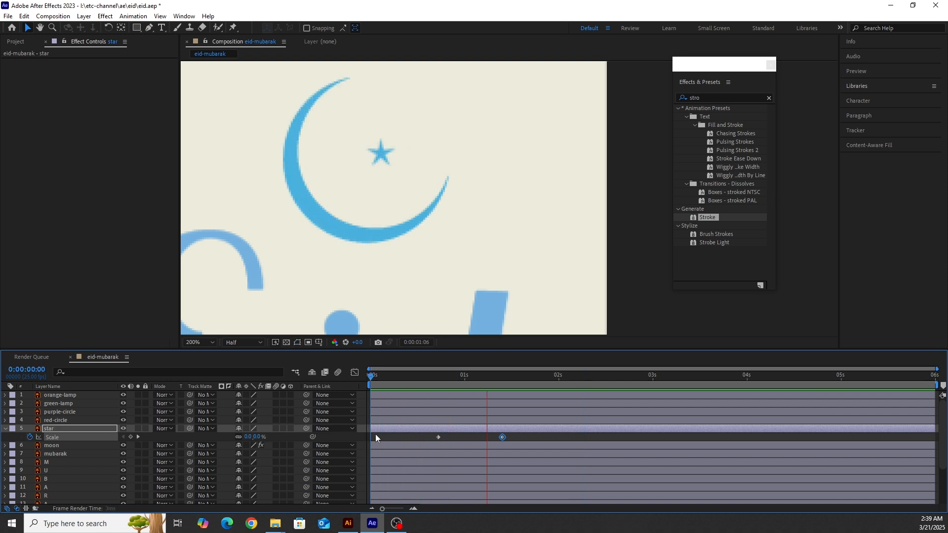
# - Apply Easy Ease to both of the star's Scale keyframes and deselect the layer
pyautogui.click(511, 437)
pyautogui.moveTo(511, 434); pyautogui.dragTo(429, 439)
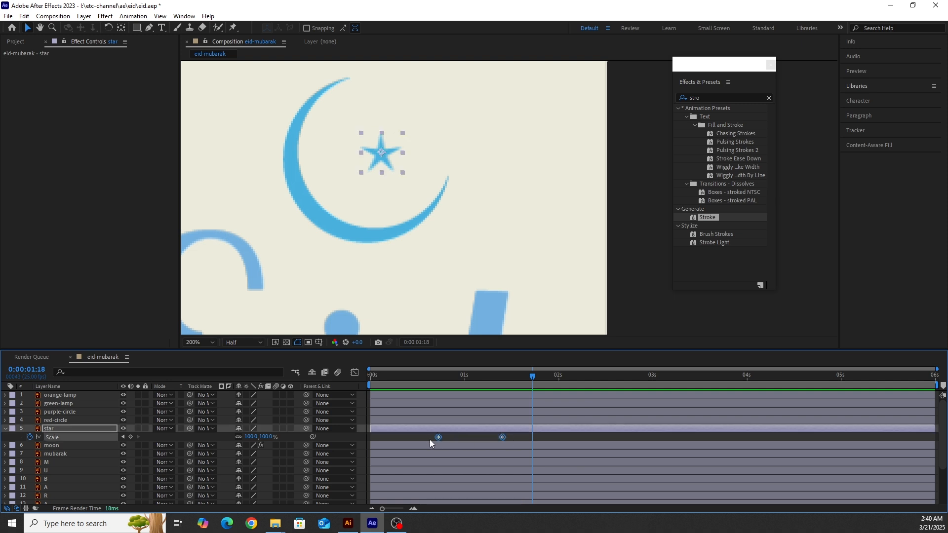
pyautogui.press('F9')
pyautogui.click(636, 295)
pyautogui.press(',')
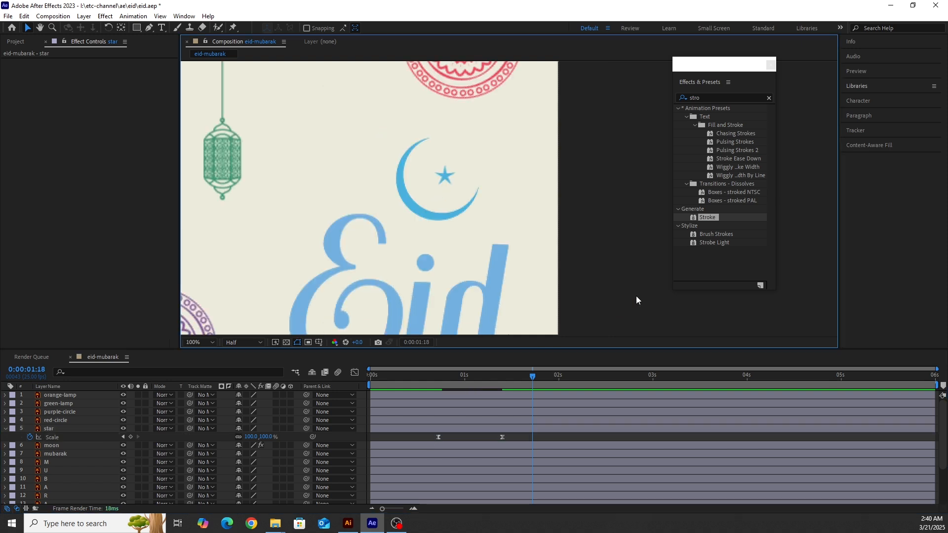
# - Expand the layer list to show all layers, collapse the star's Scale property and select the E layer
pyautogui.press(',')
pyautogui.press('z')
pyautogui.click(504, 245)
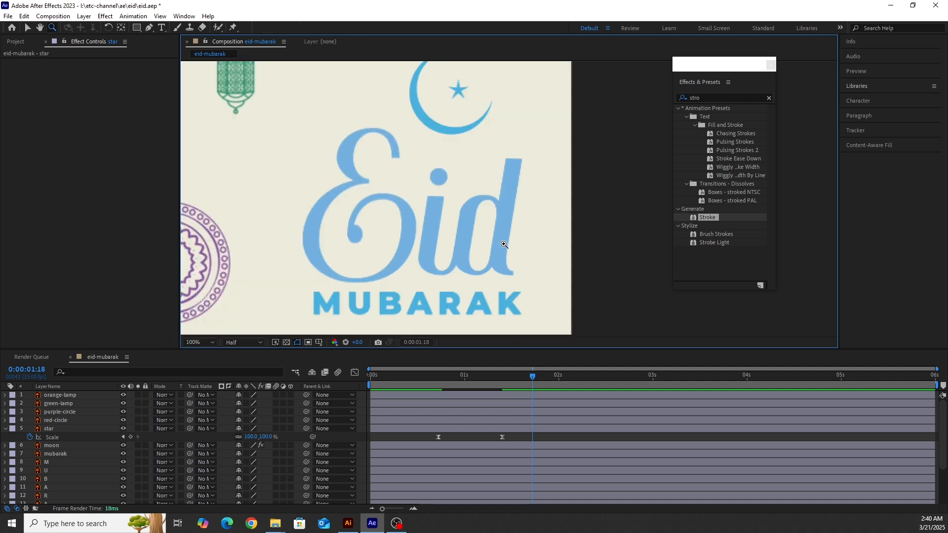
pyautogui.press('v')
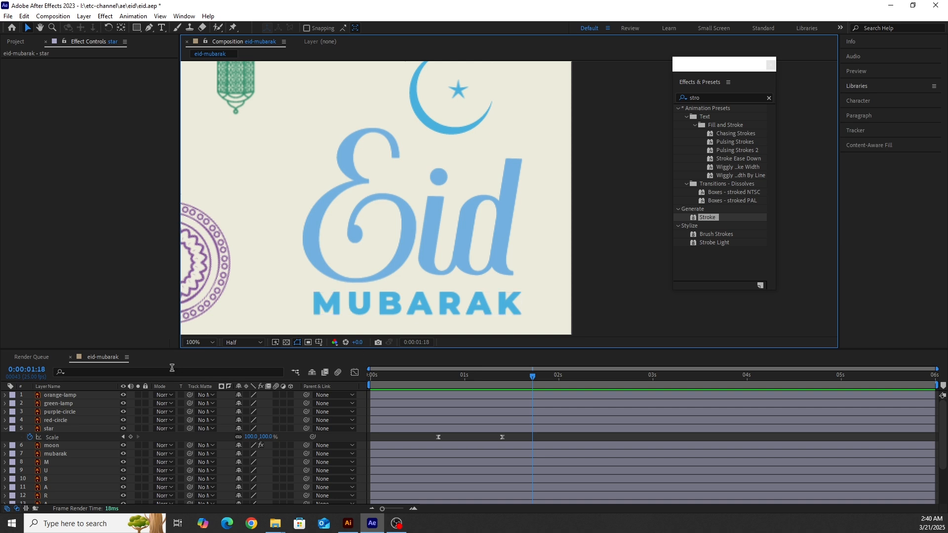
pyautogui.moveTo(307, 348); pyautogui.dragTo(308, 299)
pyautogui.moveTo(308, 300); pyautogui.dragTo(307, 287)
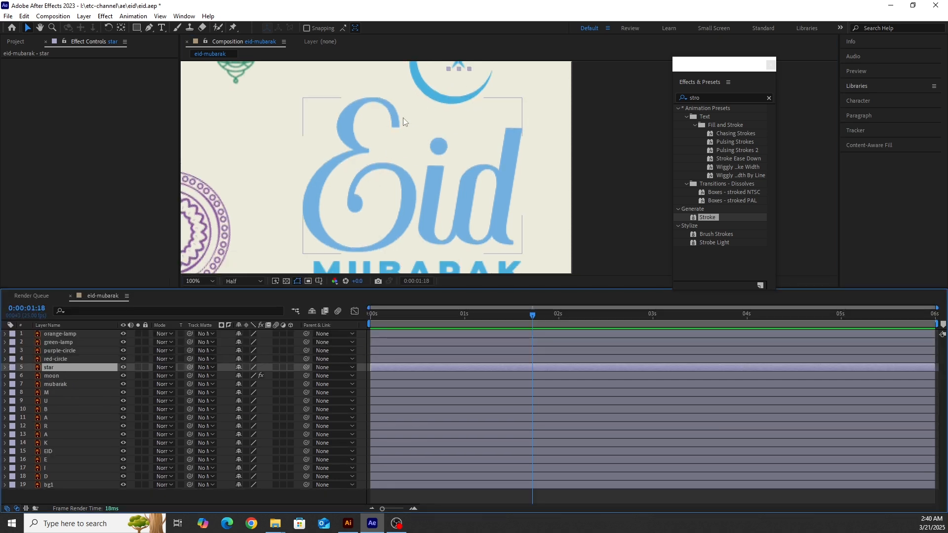
pyautogui.click(608, 209)
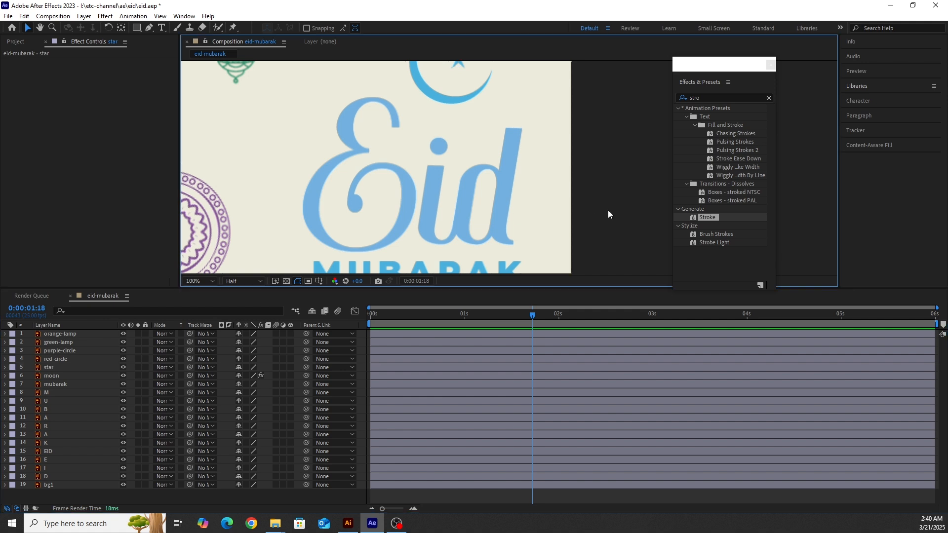
pyautogui.click(404, 177)
pyautogui.click(51, 460)
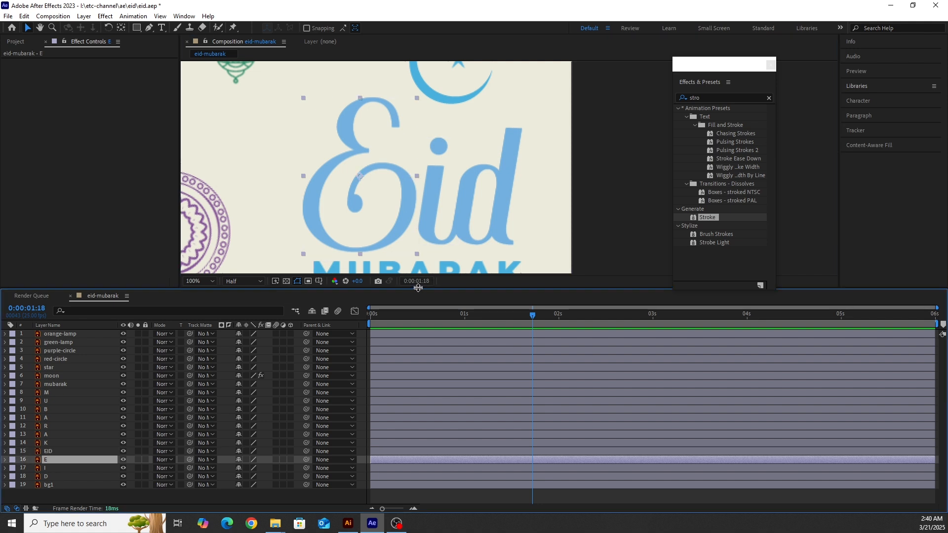
# - Enlarge the composition viewer and frame the Eid lettering at 200%, with the E layer in sight in the layer list
pyautogui.moveTo(418, 289); pyautogui.dragTo(418, 341)
pyautogui.scroll(3, 410, 229)
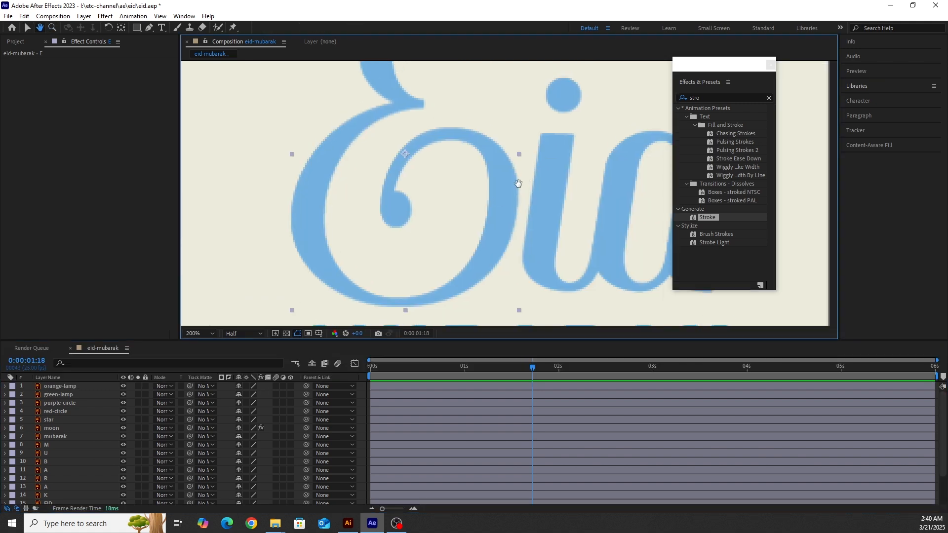
pyautogui.moveTo(443, 341); pyautogui.dragTo(444, 395)
pyautogui.press('h')
pyautogui.moveTo(439, 301); pyautogui.dragTo(458, 272)
pyautogui.press('v')
pyautogui.moveTo(943, 457); pyautogui.dragTo(943, 496)
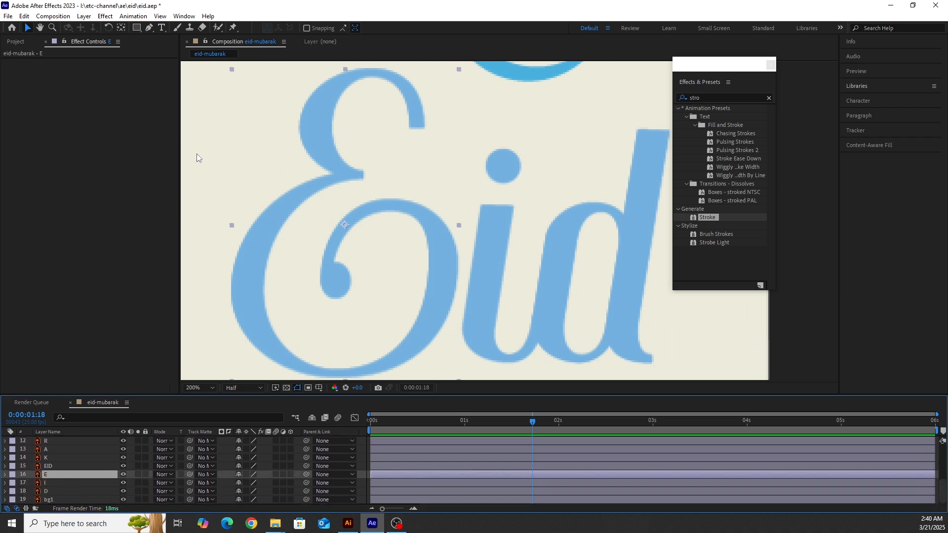
# - Start a mask path on the E layer with the Pen tool, tracing the letter's upper curve from its tip to the middle notch
pyautogui.click(149, 27)
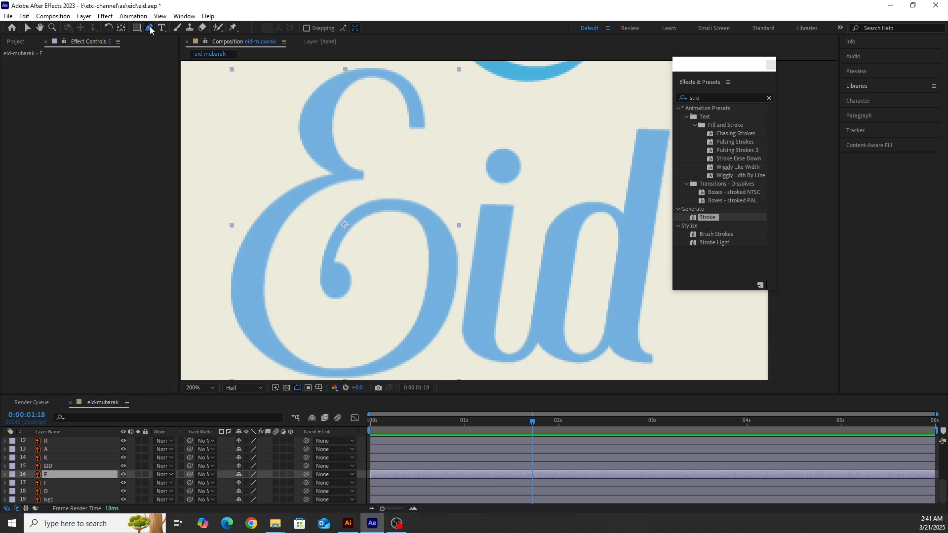
pyautogui.click(419, 127)
pyautogui.moveTo(374, 73); pyautogui.dragTo(331, 75)
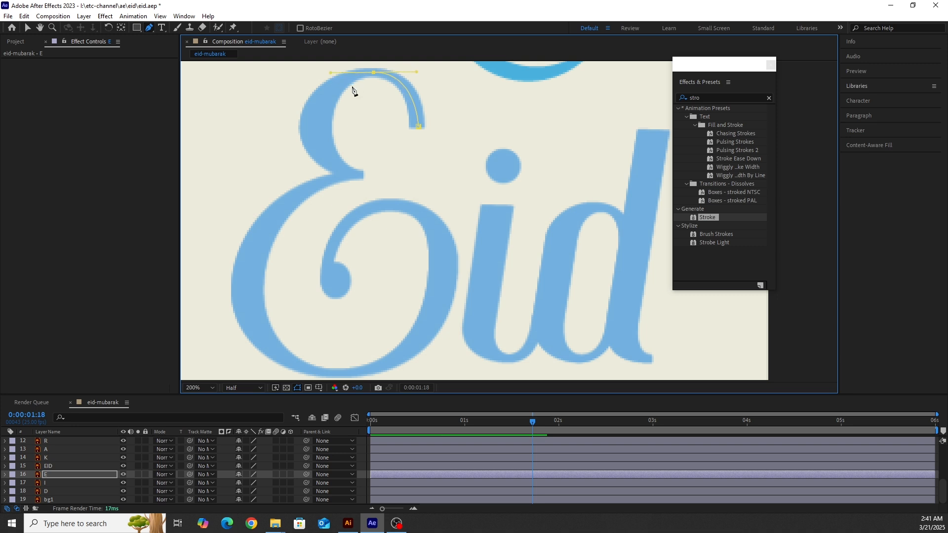
pyautogui.moveTo(315, 130); pyautogui.dragTo(325, 151)
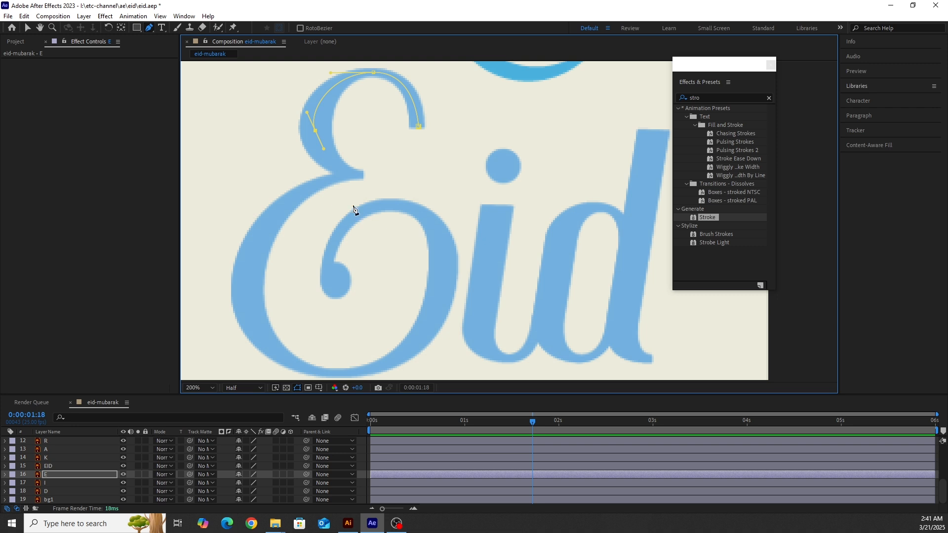
pyautogui.click(363, 174)
pyautogui.moveTo(382, 180)
pyautogui.mouseDown()
pyautogui.moveTo(395, 179)
pyautogui.moveTo(366, 177)
pyautogui.mouseUp()
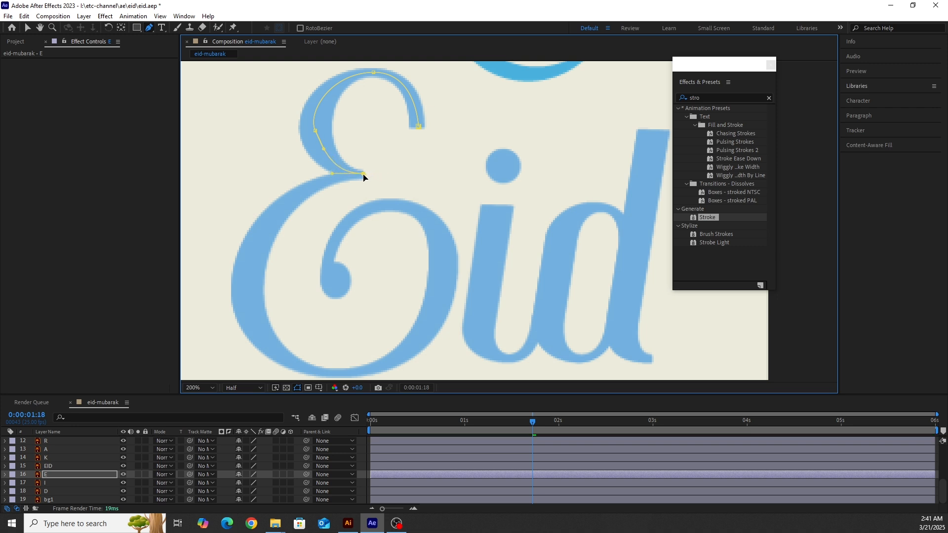
# - Continue the E's mask path from the middle notch down the outer side of the lower bowl
pyautogui.click(255, 242)
pyautogui.moveTo(254, 264); pyautogui.dragTo(228, 309)
pyautogui.scroll(-5, 296, 271)
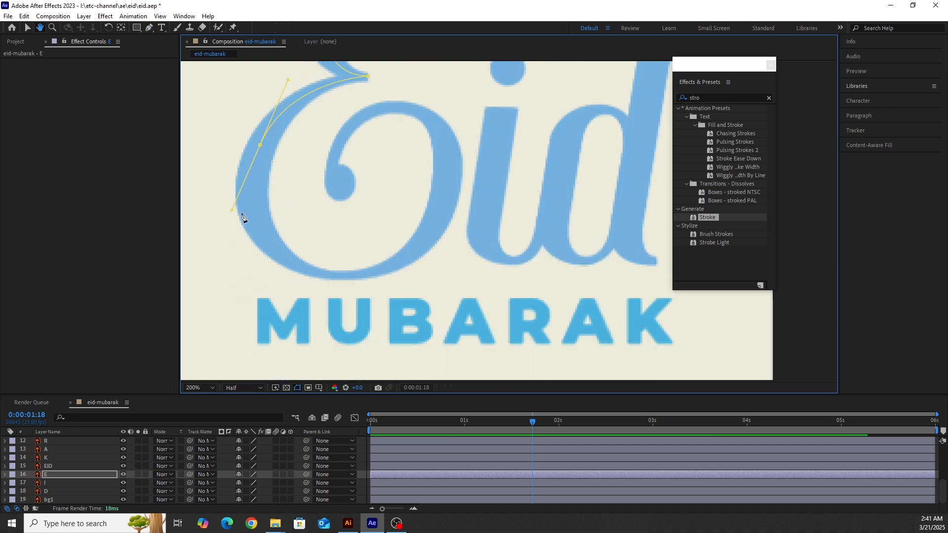
pyautogui.moveTo(232, 211); pyautogui.dragTo(257, 154)
pyautogui.moveTo(278, 252); pyautogui.dragTo(281, 256)
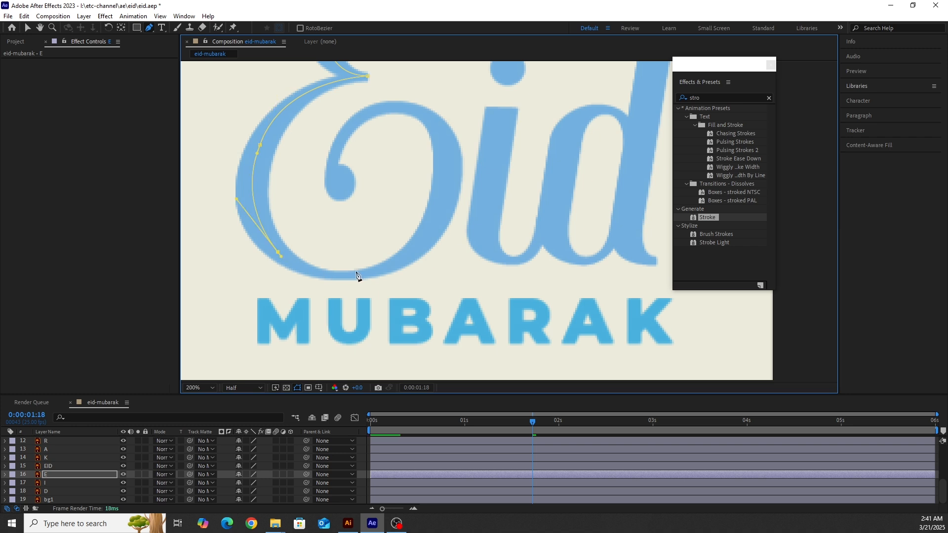
# - Trace the mask path along the base of the E and up the inner-facing side next to the letter i
pyautogui.moveTo(369, 272); pyautogui.dragTo(434, 264)
pyautogui.moveTo(432, 264); pyautogui.dragTo(376, 275)
pyautogui.moveTo(446, 187); pyautogui.dragTo(454, 120)
pyautogui.moveTo(506, 200); pyautogui.dragTo(534, 247)
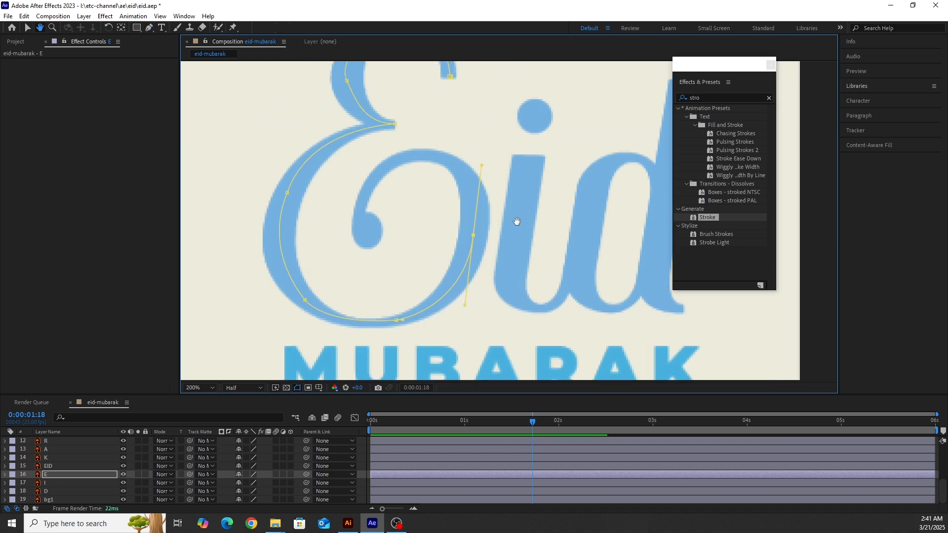
pyautogui.moveTo(482, 168); pyautogui.dragTo(476, 231)
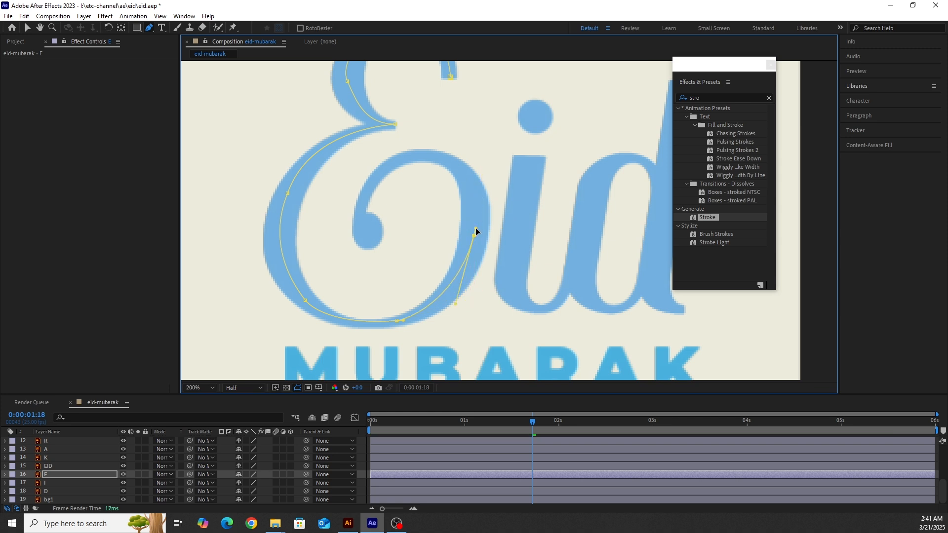
pyautogui.rightClick(473, 229)
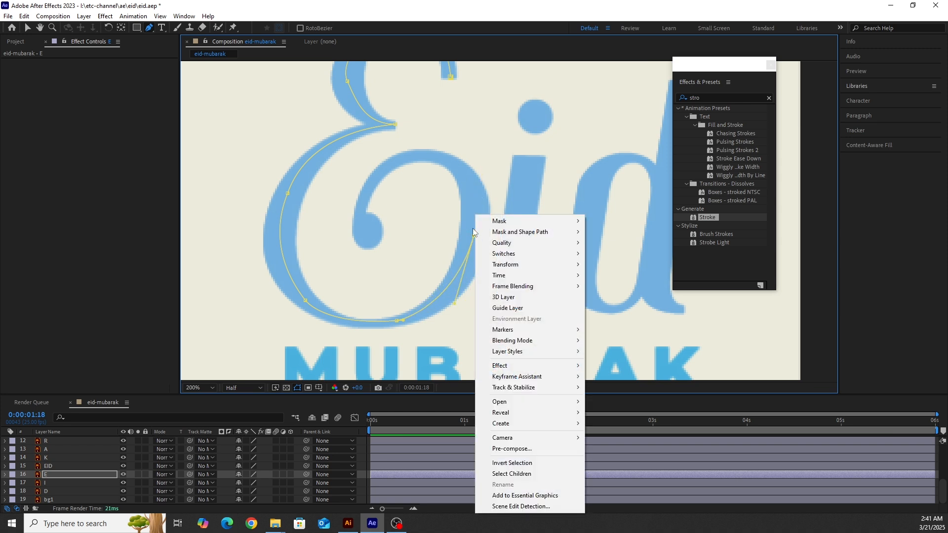
pyautogui.click(445, 182)
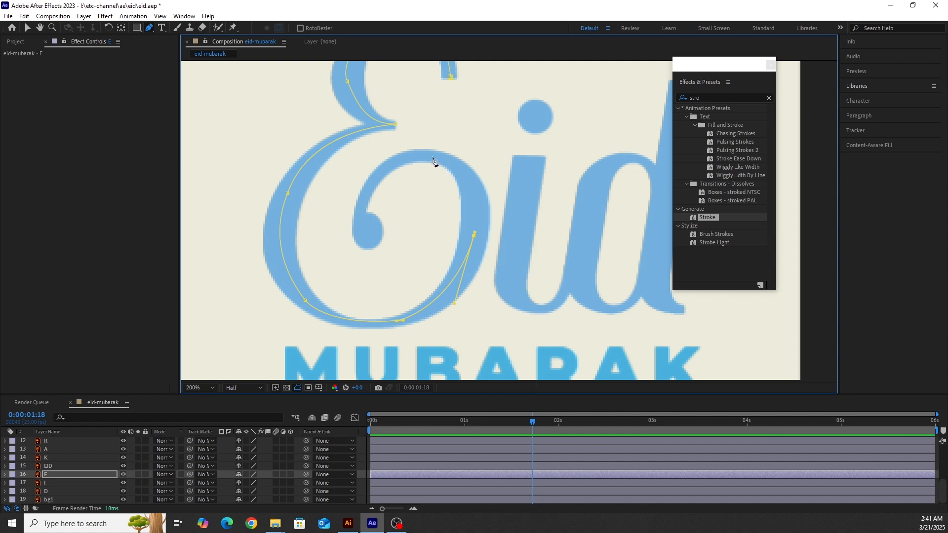
# - Complete the E's mask path over the top of the lower bowl and into the inner curl, leaving it open
pyautogui.moveTo(429, 156)
pyautogui.mouseDown()
pyautogui.moveTo(395, 173)
pyautogui.moveTo(364, 154)
pyautogui.moveTo(363, 142)
pyautogui.moveTo(425, 153)
pyautogui.mouseUp()
pyautogui.moveTo(363, 204); pyautogui.dragTo(375, 239)
pyautogui.press('h')
pyautogui.moveTo(497, 163); pyautogui.dragTo(457, 188)
pyautogui.scroll(-1, 457, 188)
pyautogui.press('space')
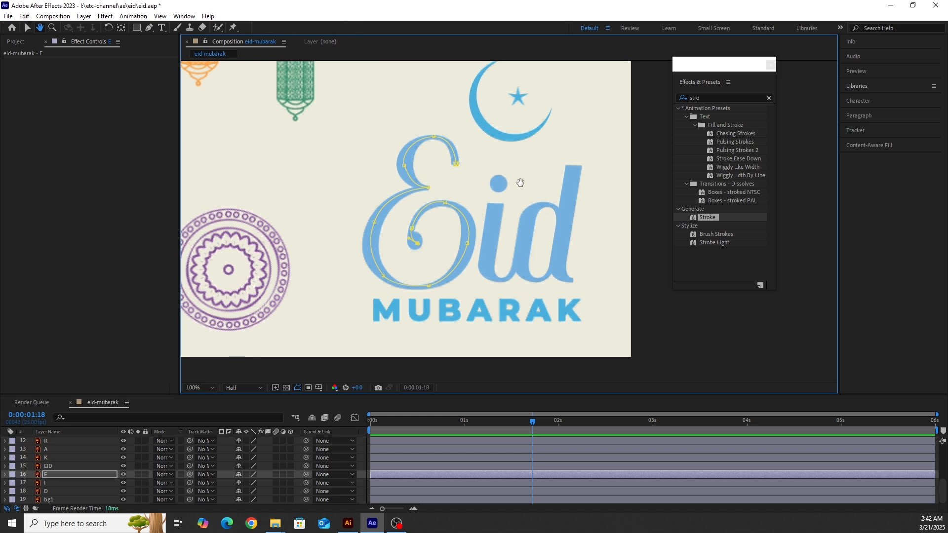
pyautogui.moveTo(520, 184); pyautogui.dragTo(474, 193)
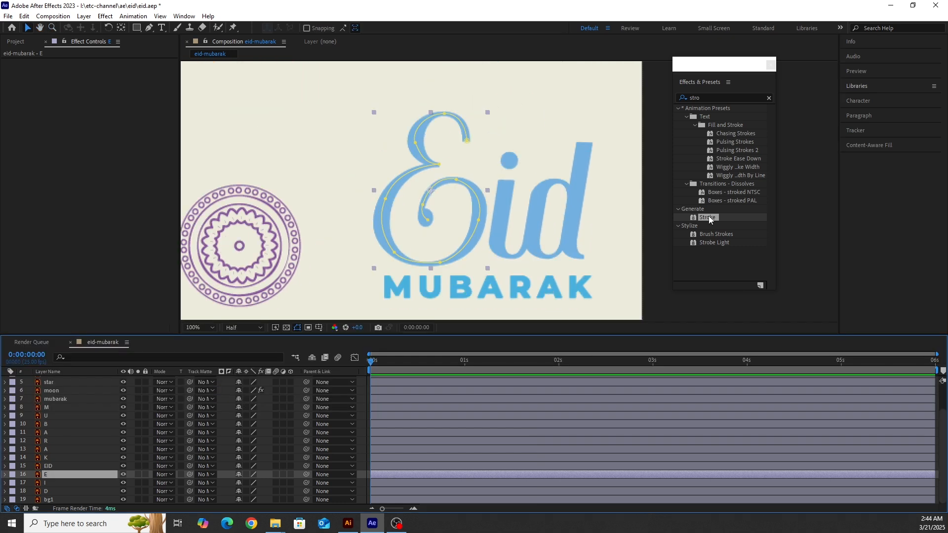
# - Apply the Stroke effect to the E layer with color B70101 and a brush size of 20
pyautogui.moveTo(708, 216); pyautogui.dragTo(406, 475)
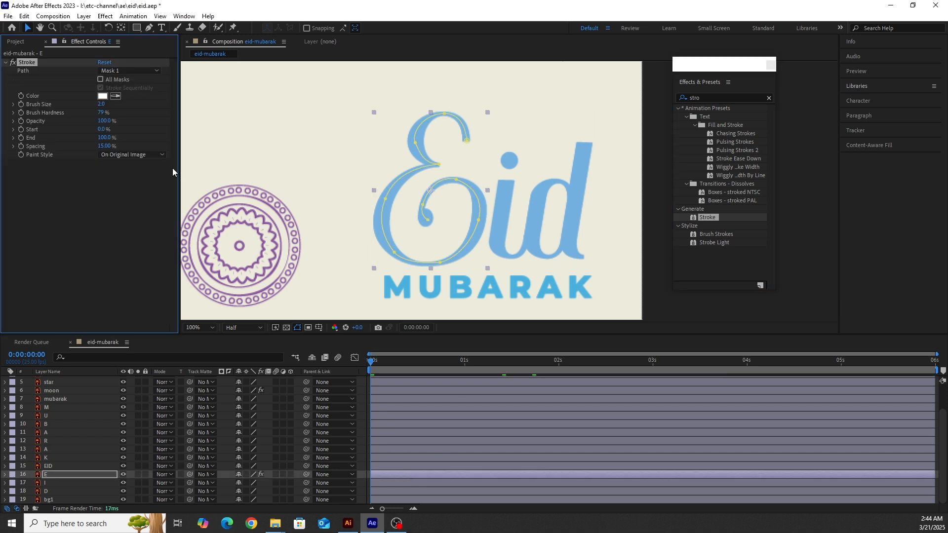
pyautogui.click(103, 97)
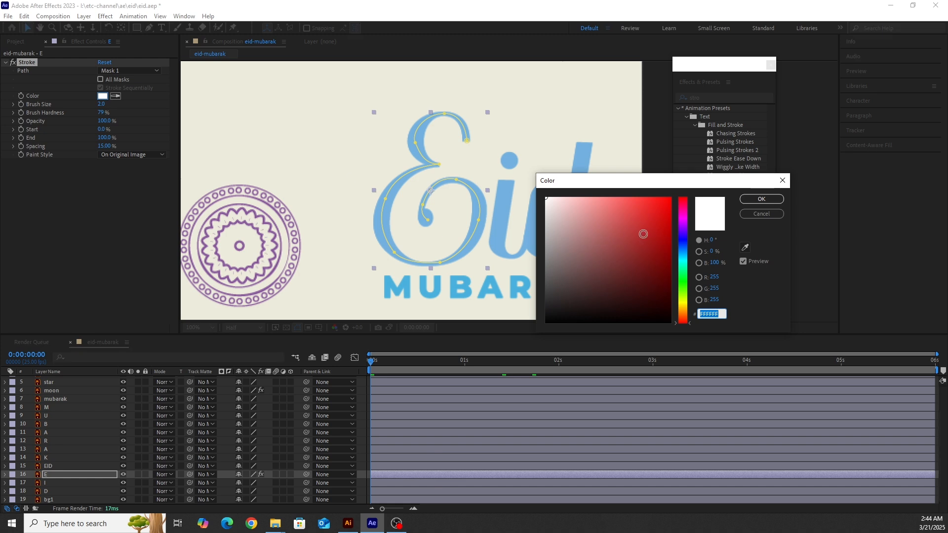
pyautogui.click(670, 233)
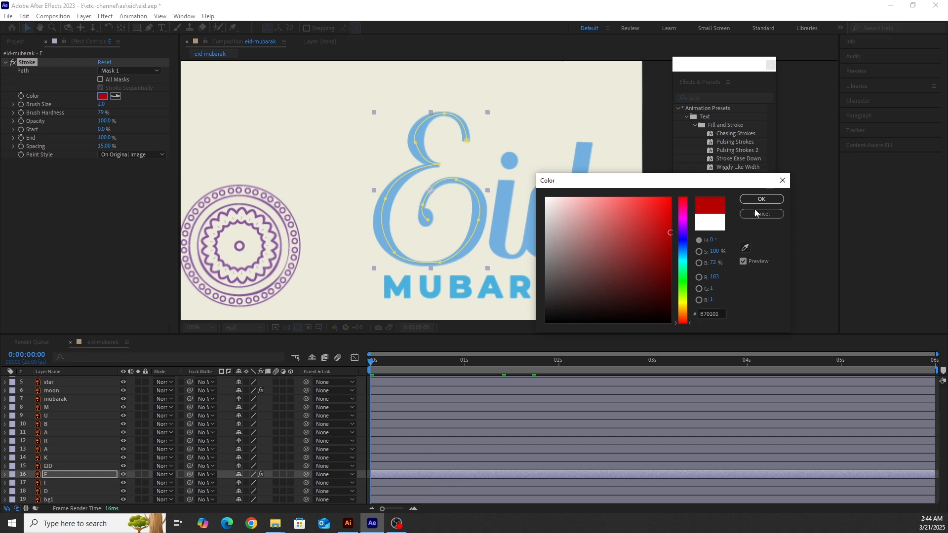
pyautogui.click(761, 200)
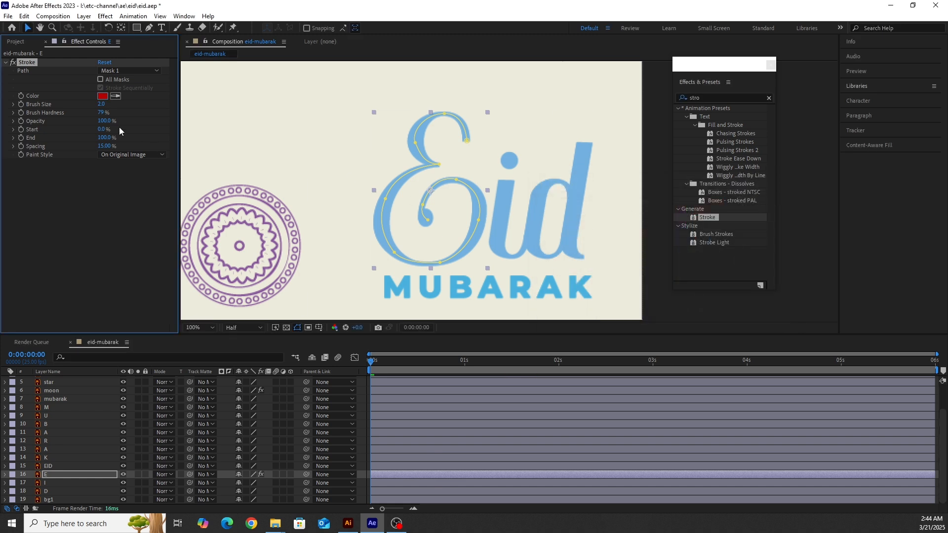
pyautogui.click(101, 104)
pyautogui.write('20')
pyautogui.press('Return')
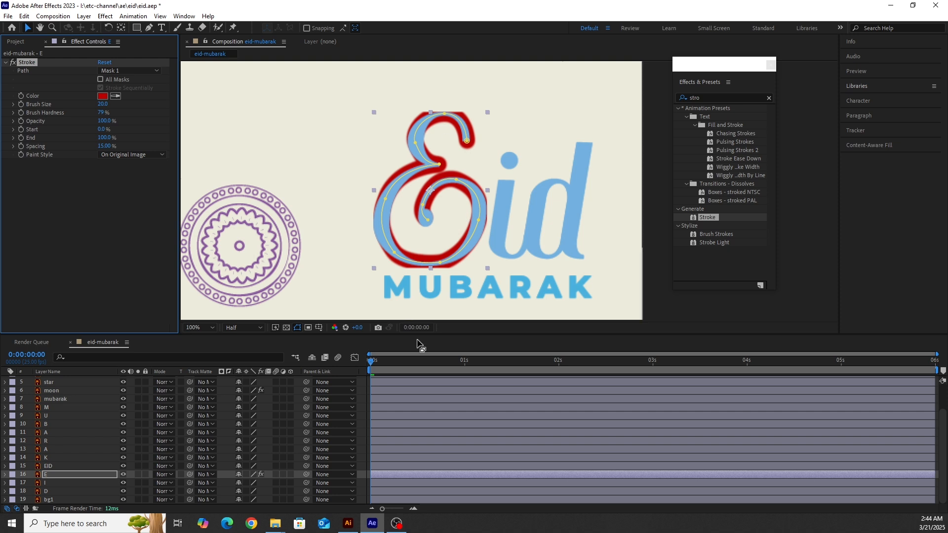
# - Expand the layer list and hide the EID layer
pyautogui.moveTo(427, 335); pyautogui.dragTo(431, 296)
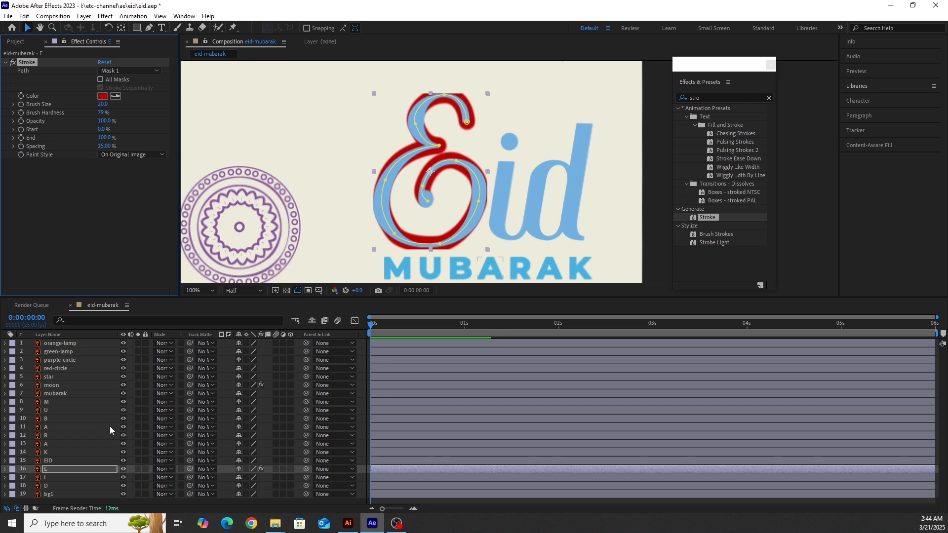
pyautogui.click(74, 459)
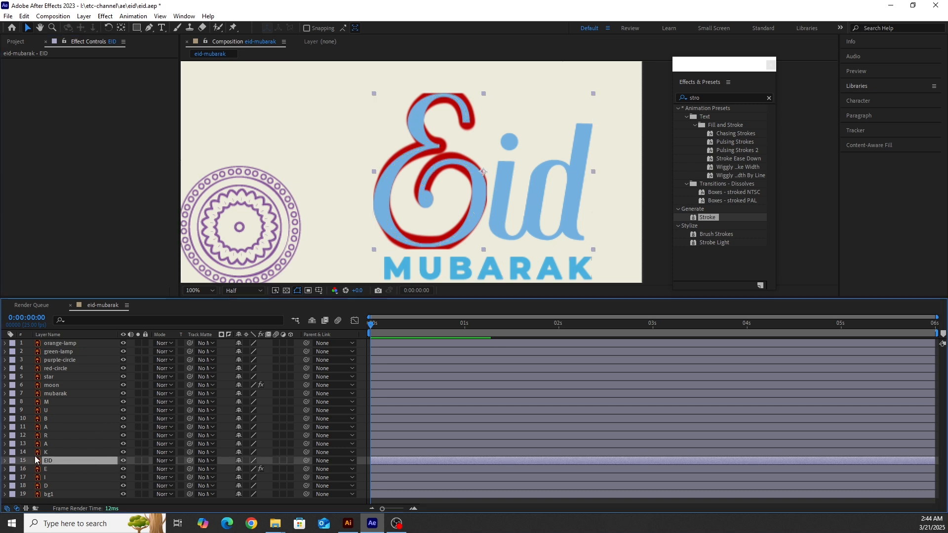
pyautogui.click(123, 460)
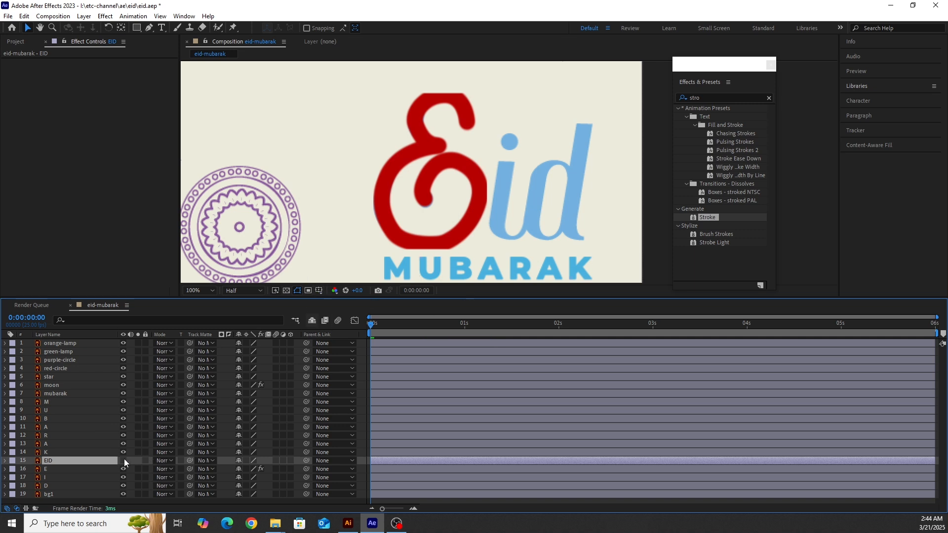
# - Move the last point of the E's mask path so the stroke covers the end of the inner curl, and save the project
pyautogui.press('z')
pyautogui.click(455, 205)
pyautogui.click(513, 182)
pyautogui.press('v')
pyautogui.click(49, 470)
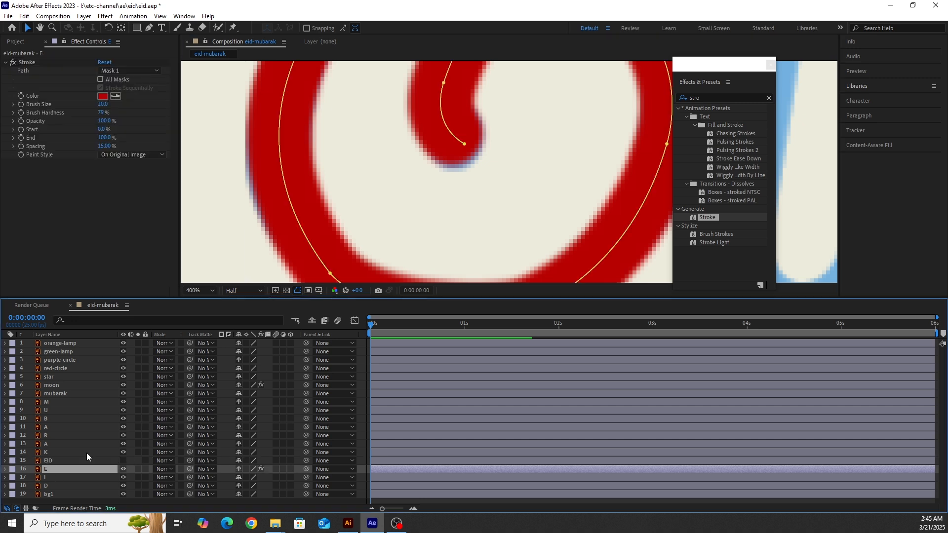
pyautogui.moveTo(536, 162); pyautogui.dragTo(483, 184)
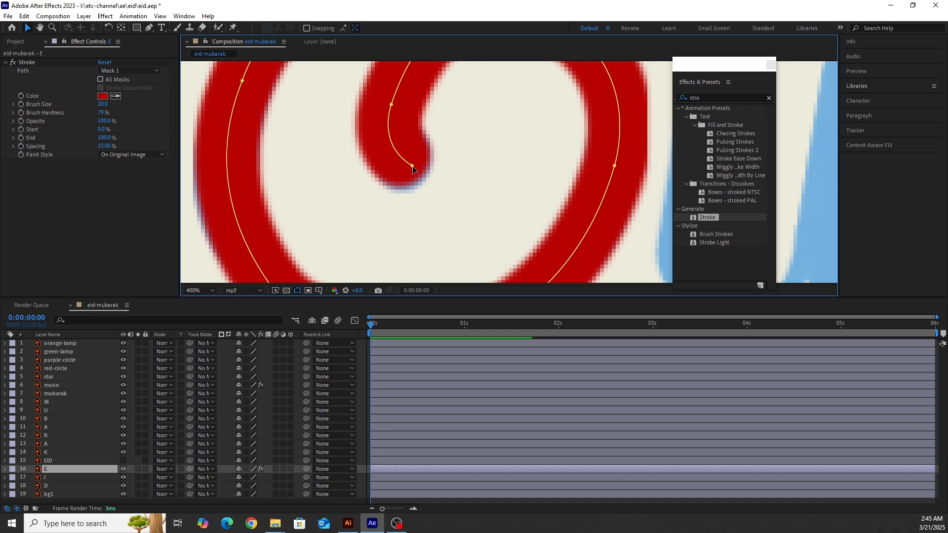
pyautogui.moveTo(411, 168); pyautogui.dragTo(417, 176)
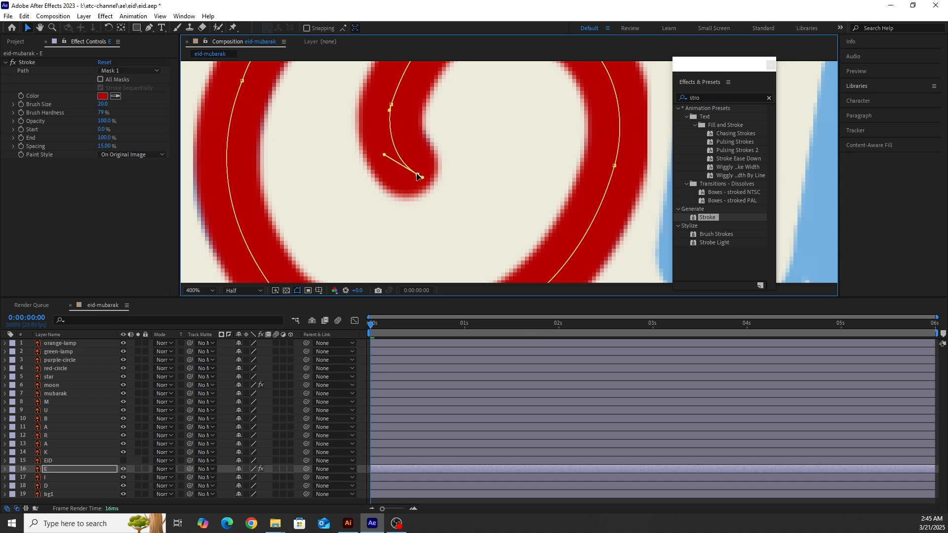
pyautogui.press(',')
pyautogui.press(',')
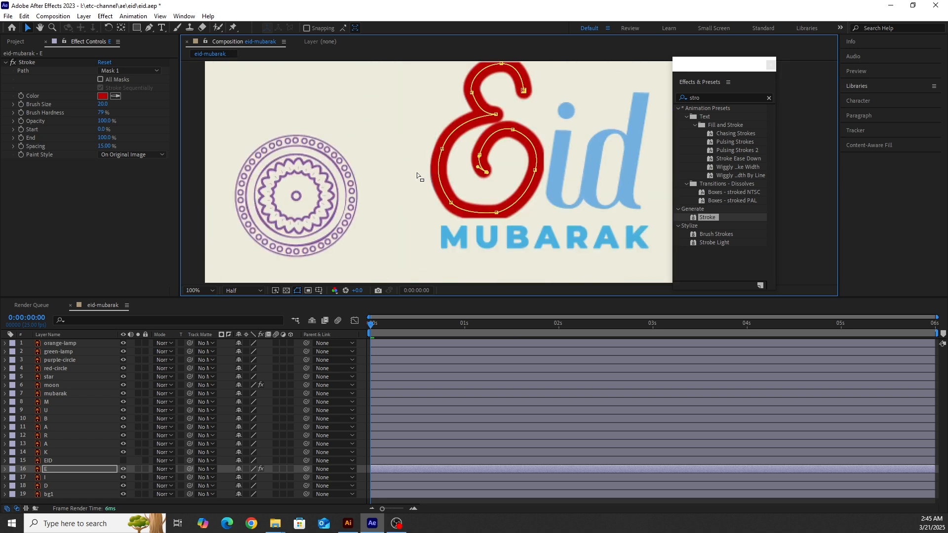
pyautogui.moveTo(568, 162); pyautogui.dragTo(510, 195)
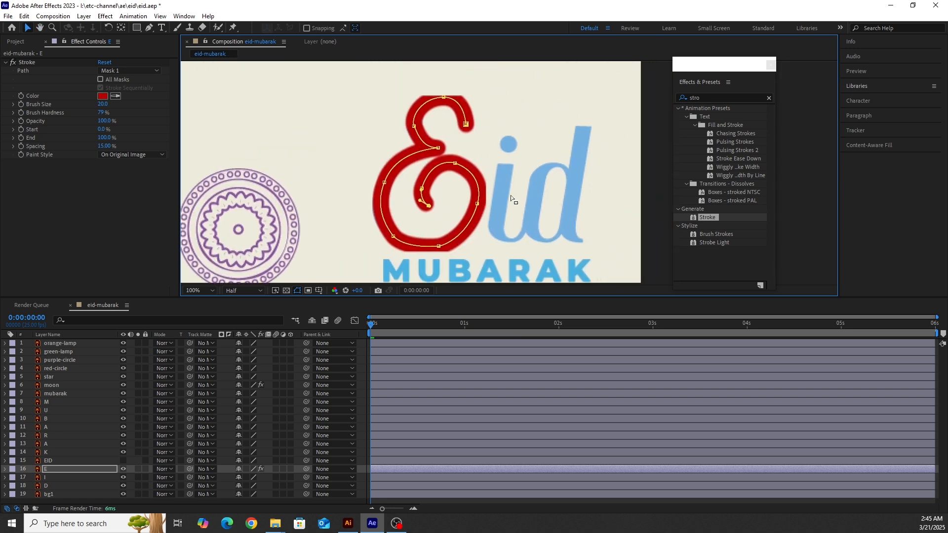
pyautogui.hotkey('ctrl', 's')
# - Set the E's Stroke Paint Style to Reveal Original Image and add an End keyframe of 0% at 0:00:00:00
pyautogui.click(120, 155)
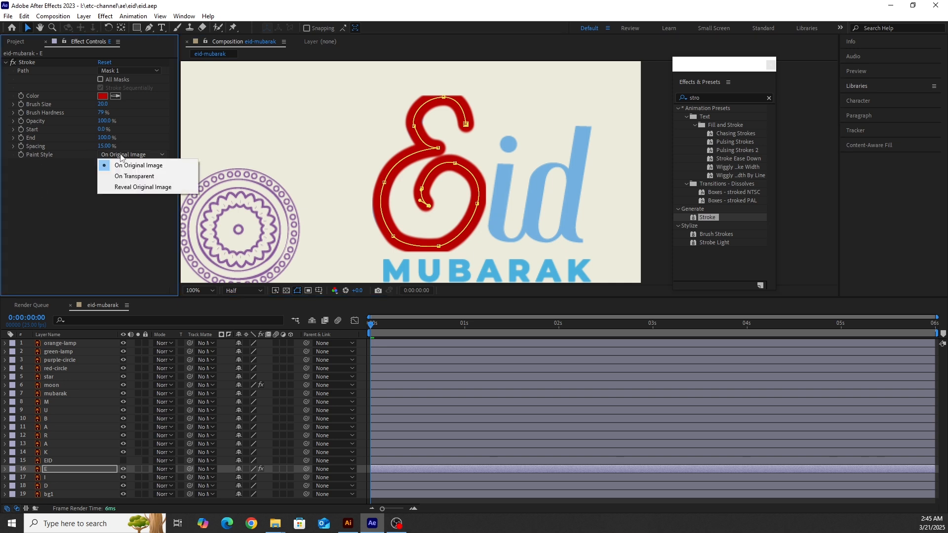
pyautogui.click(140, 188)
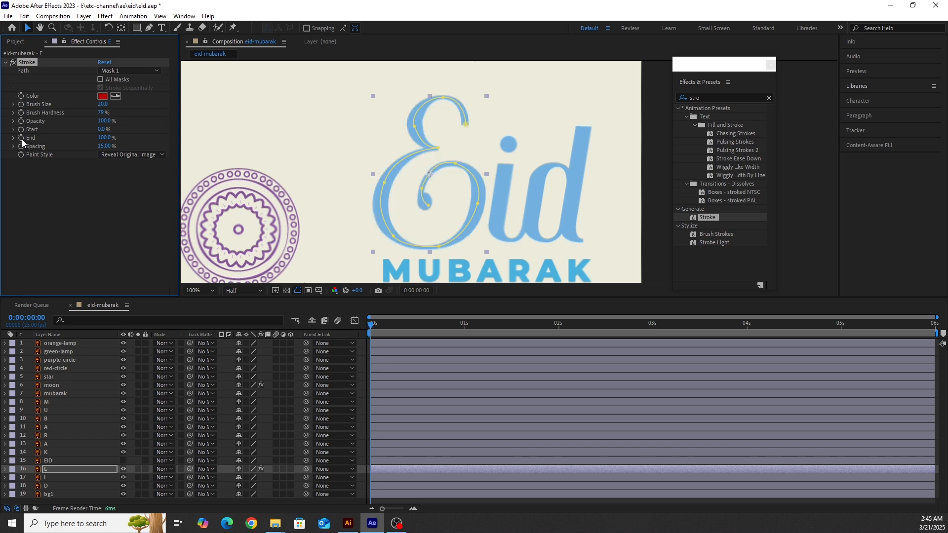
pyautogui.click(102, 138)
pyautogui.write('0')
pyautogui.press('Return')
# - Add a Stroke End keyframe of 100% at 0:00:01:00 on the E layer and preview the reveal from the start
pyautogui.moveTo(371, 325); pyautogui.dragTo(465, 330)
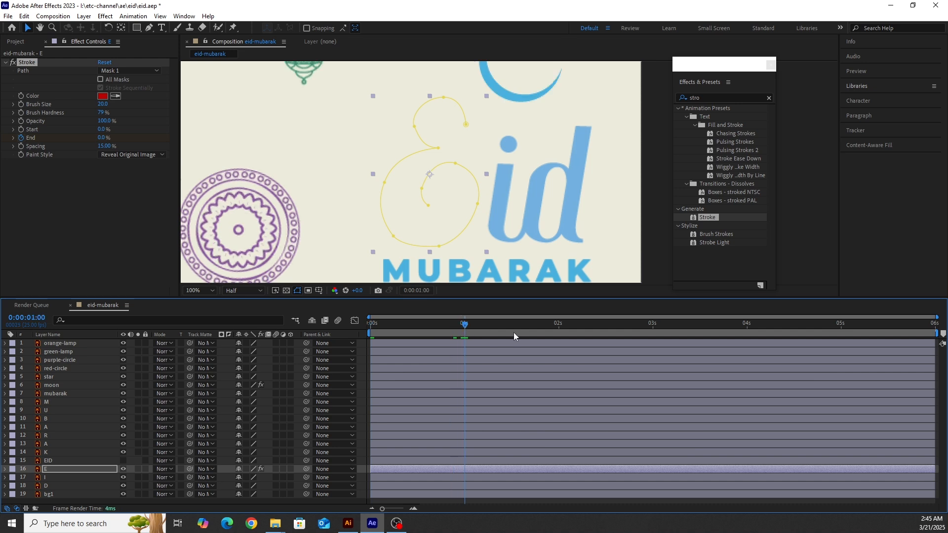
pyautogui.click(101, 138)
pyautogui.write('100')
pyautogui.press('Return')
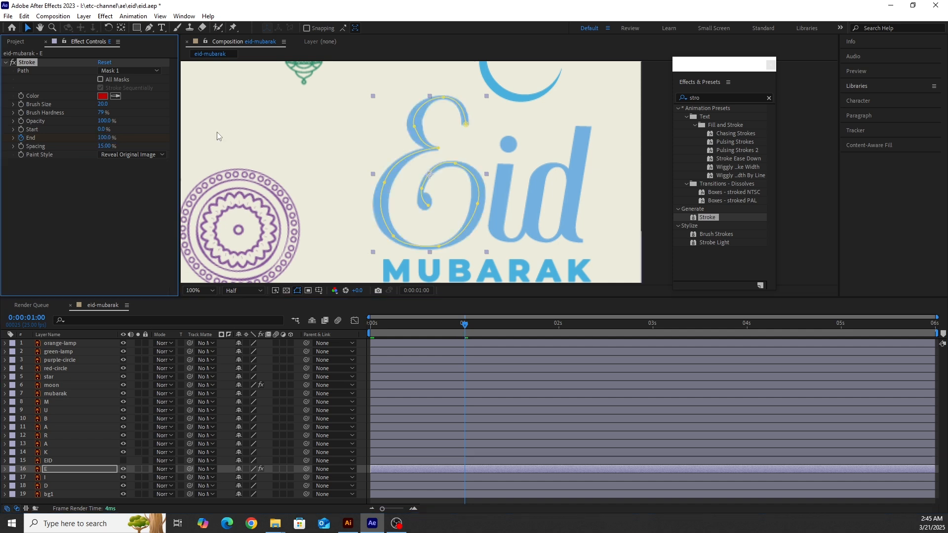
pyautogui.press('Home')
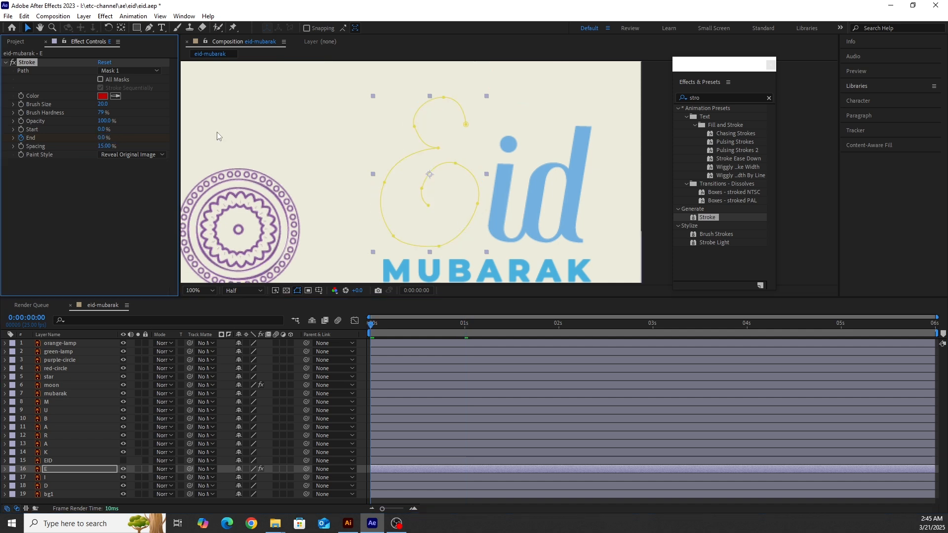
pyautogui.press('space')
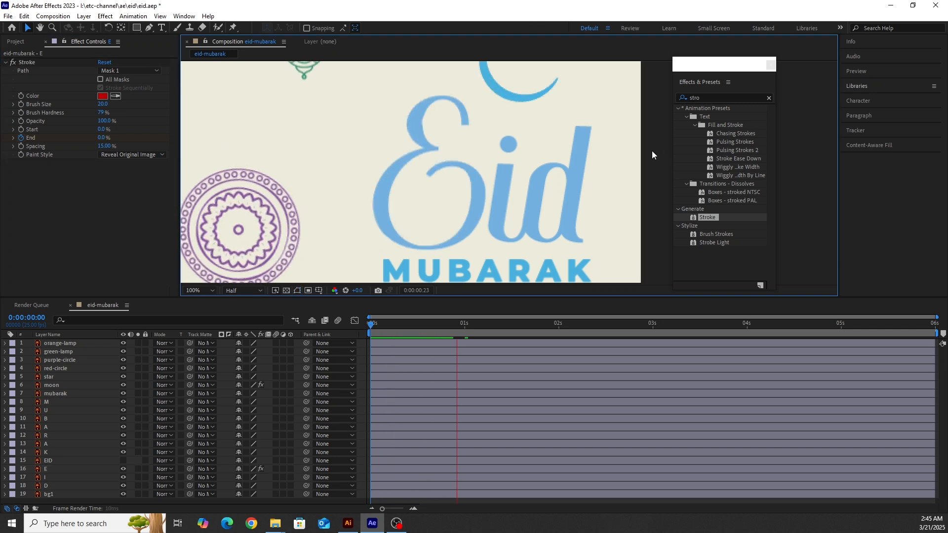
pyautogui.press('space')
pyautogui.press('space')
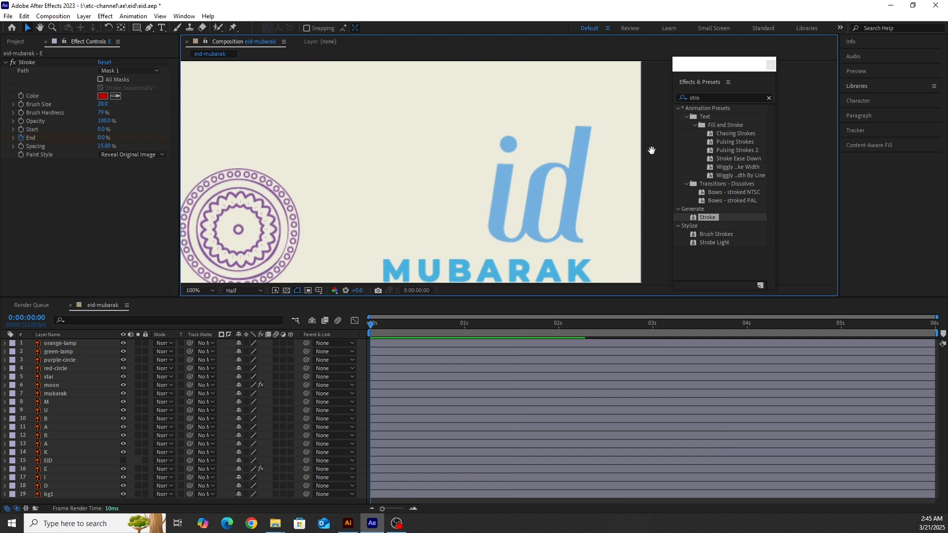
pyautogui.press('space')
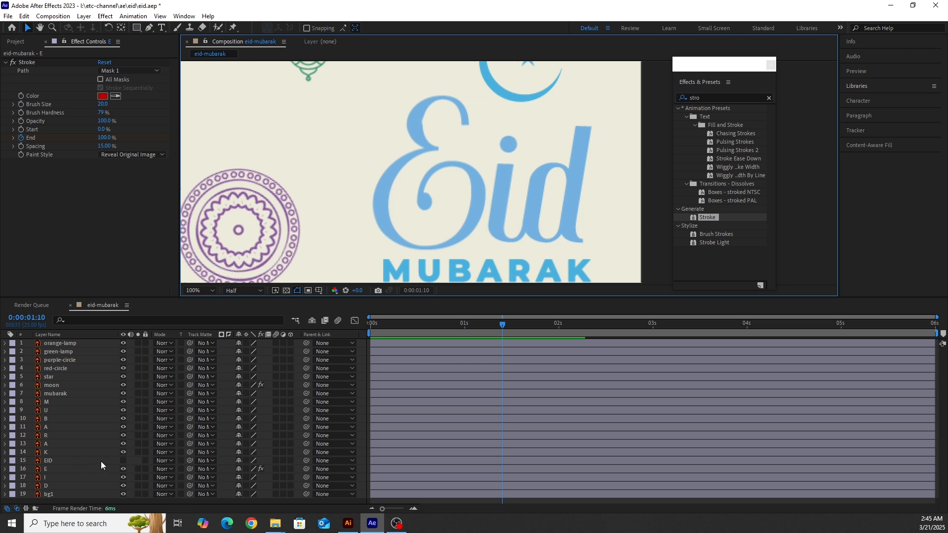
# - Move the E's 100% Stroke End keyframe to 0:00:02:00 and preview the slower reveal from the start
pyautogui.click(65, 470)
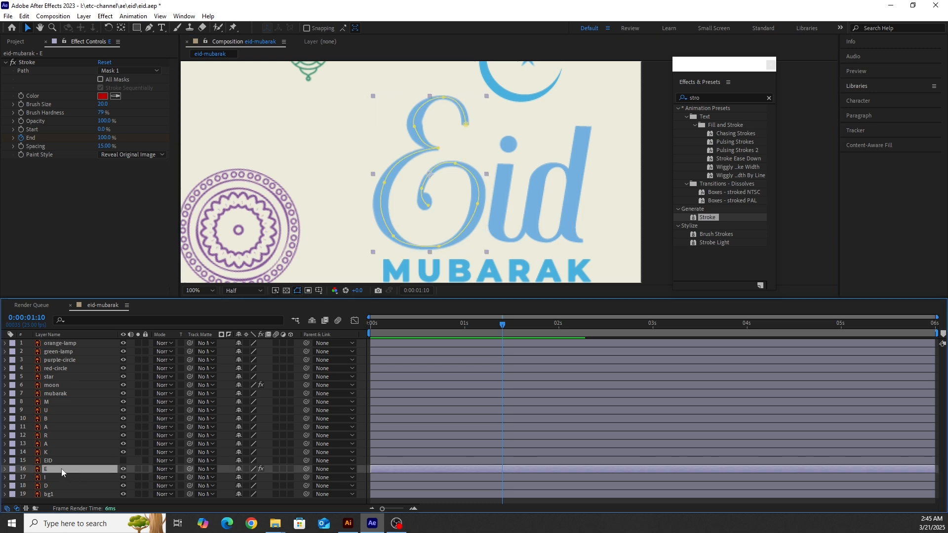
pyautogui.moveTo(464, 296); pyautogui.dragTo(464, 261)
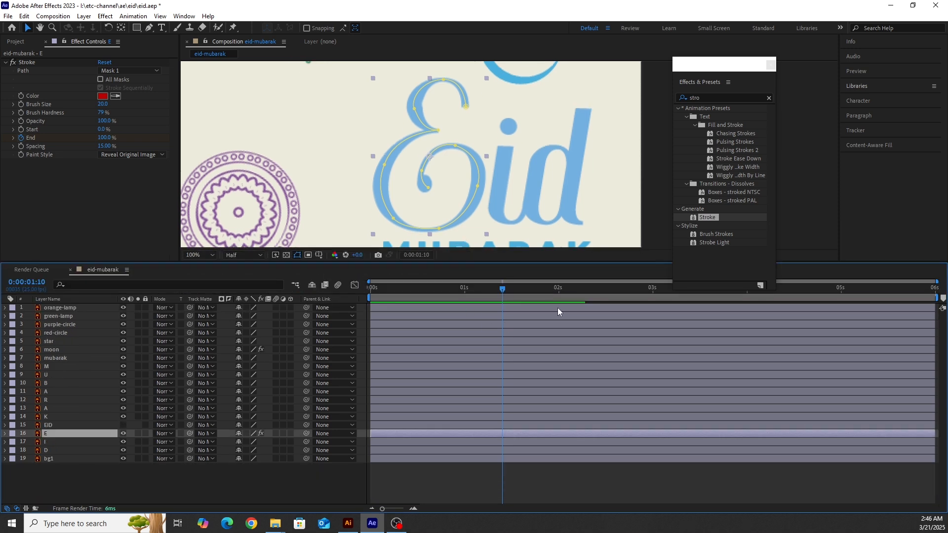
pyautogui.click(6, 434)
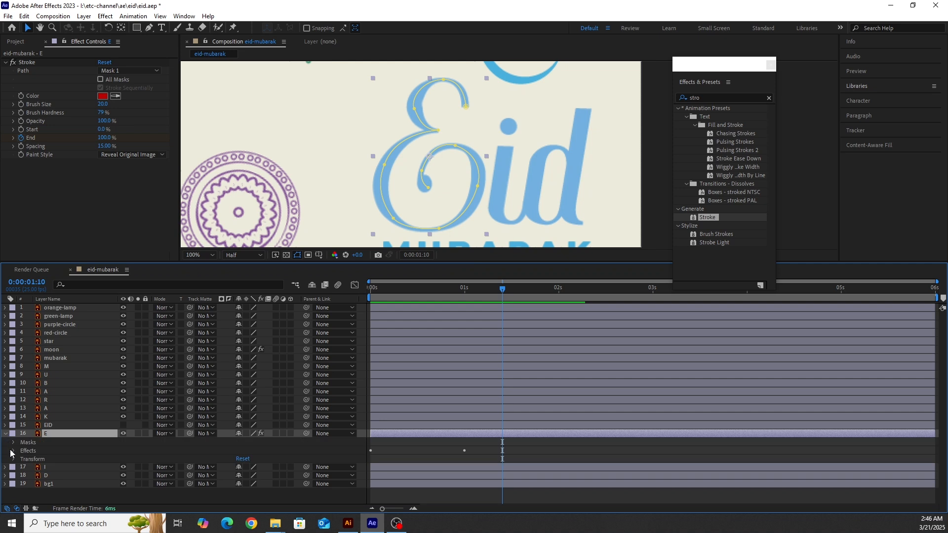
pyautogui.click(13, 450)
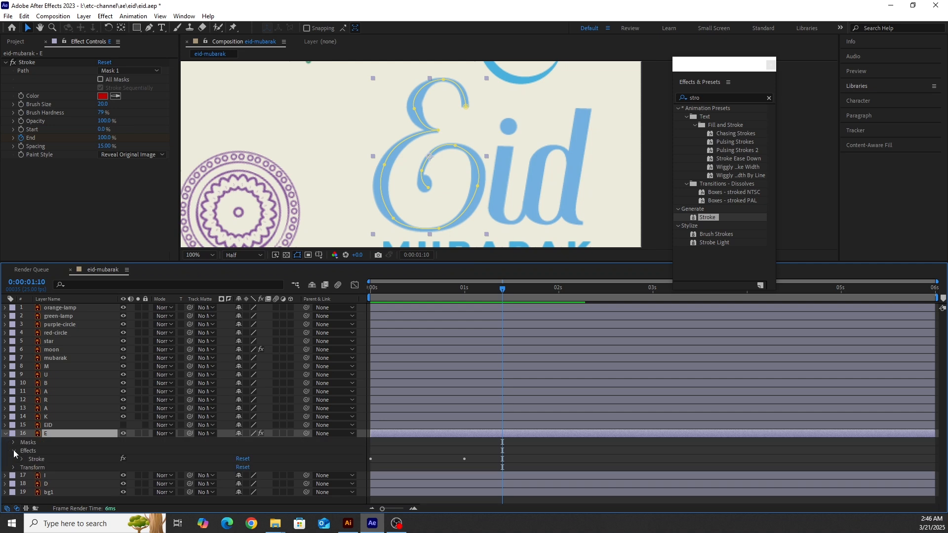
pyautogui.click(22, 458)
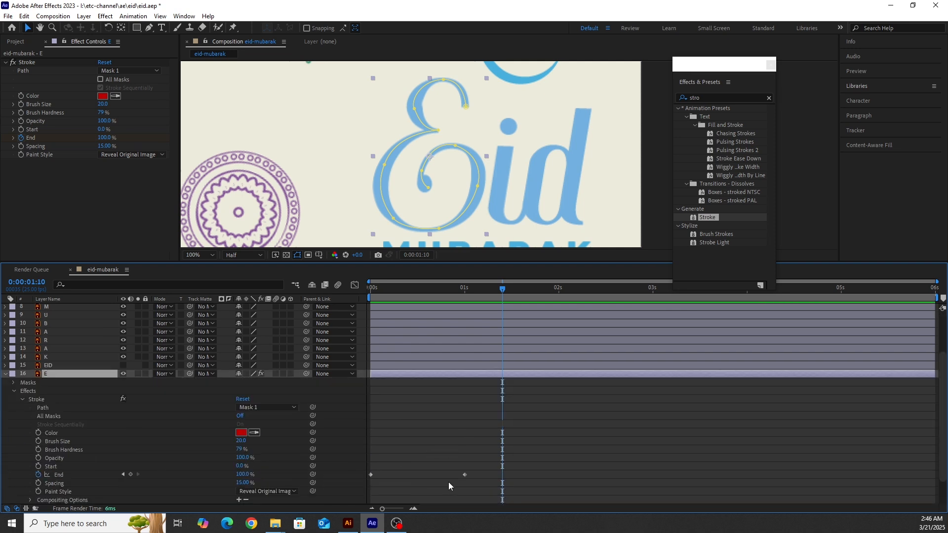
pyautogui.click(464, 475)
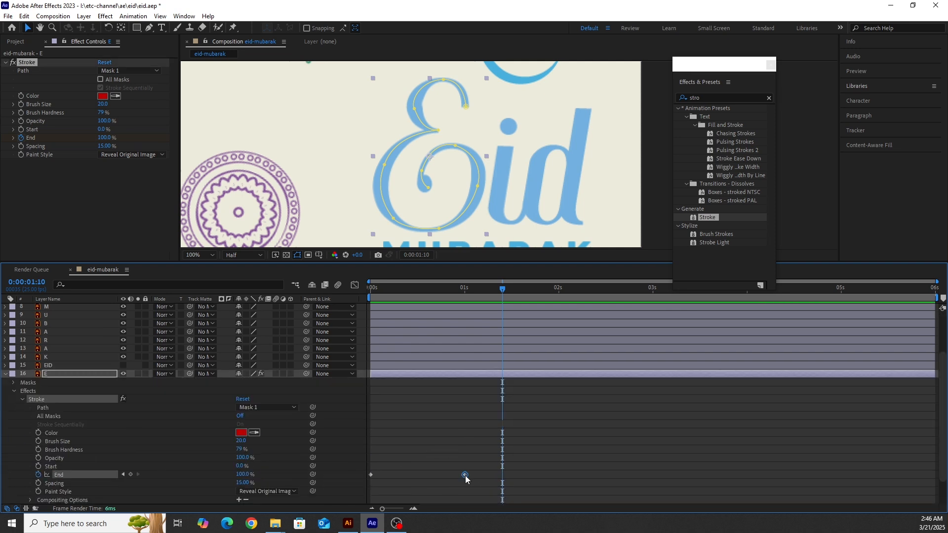
pyautogui.moveTo(465, 475); pyautogui.dragTo(559, 475)
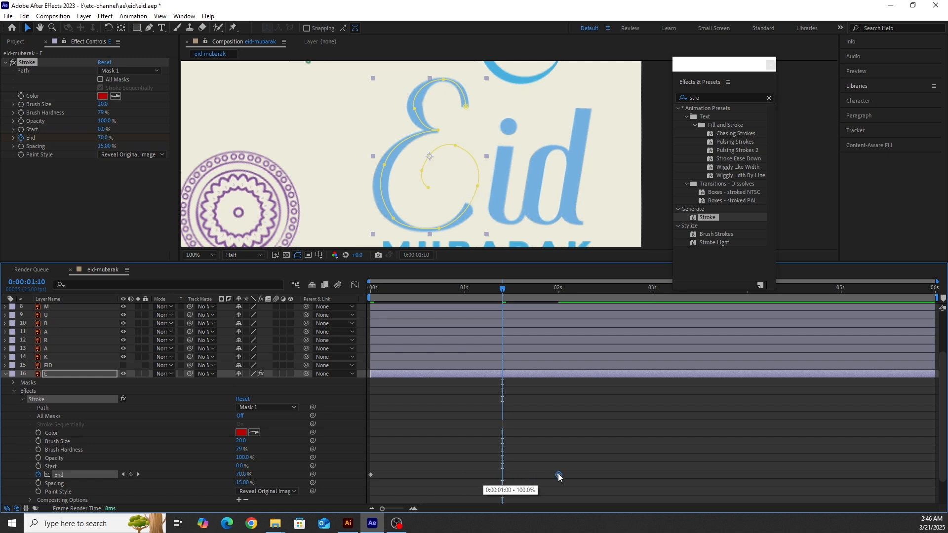
pyautogui.press('Home')
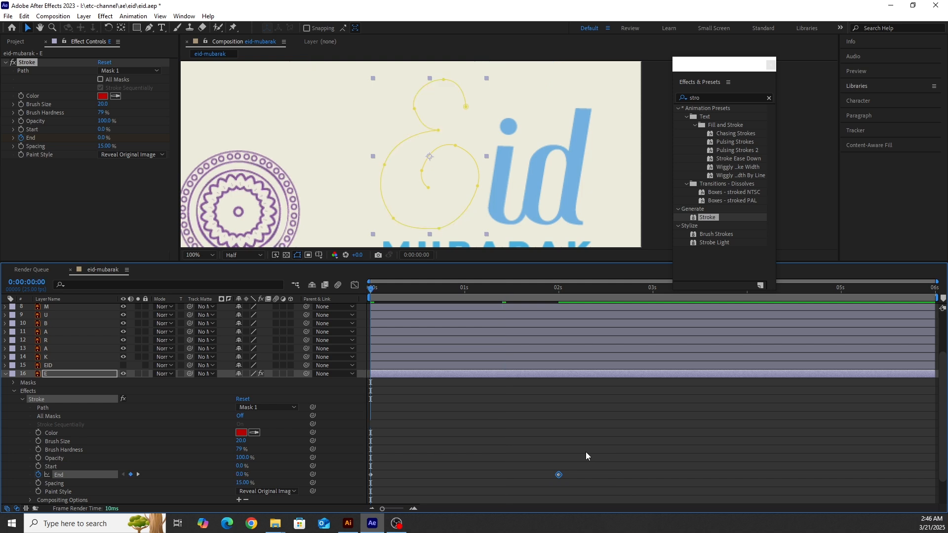
pyautogui.click(652, 197)
pyautogui.press('space')
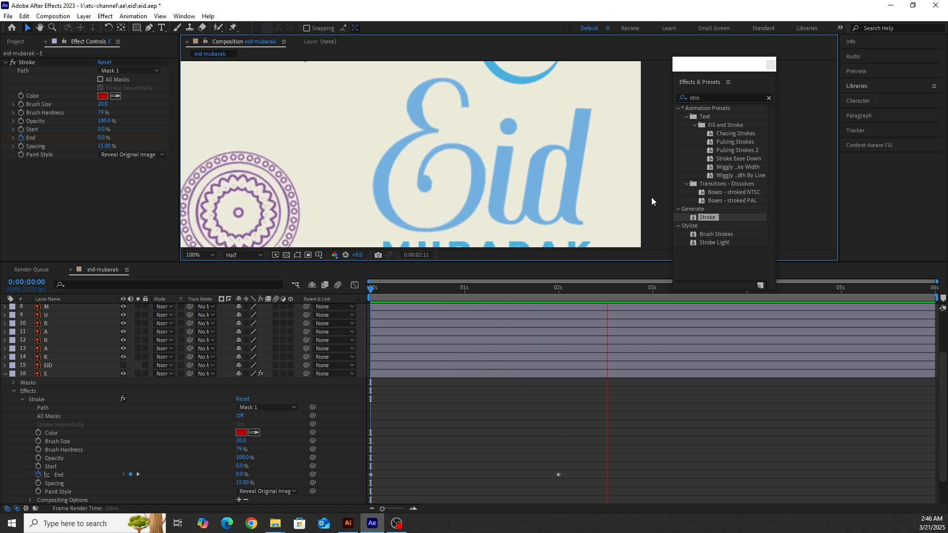
pyautogui.press('space')
pyautogui.press('space')
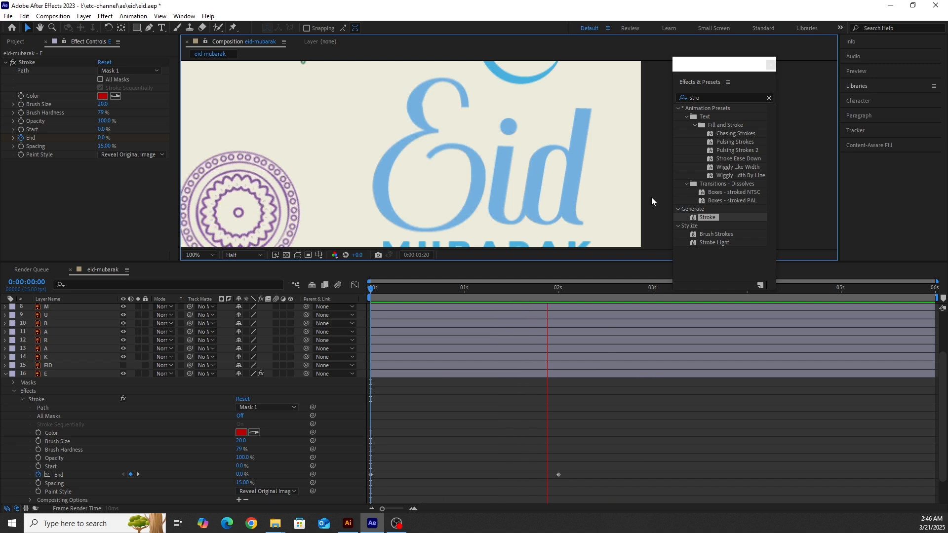
pyautogui.press('space')
# - Apply Easy Ease to both of the E's Stroke End keyframes, checking the playback, and save the project
pyautogui.moveTo(568, 469); pyautogui.dragTo(365, 476)
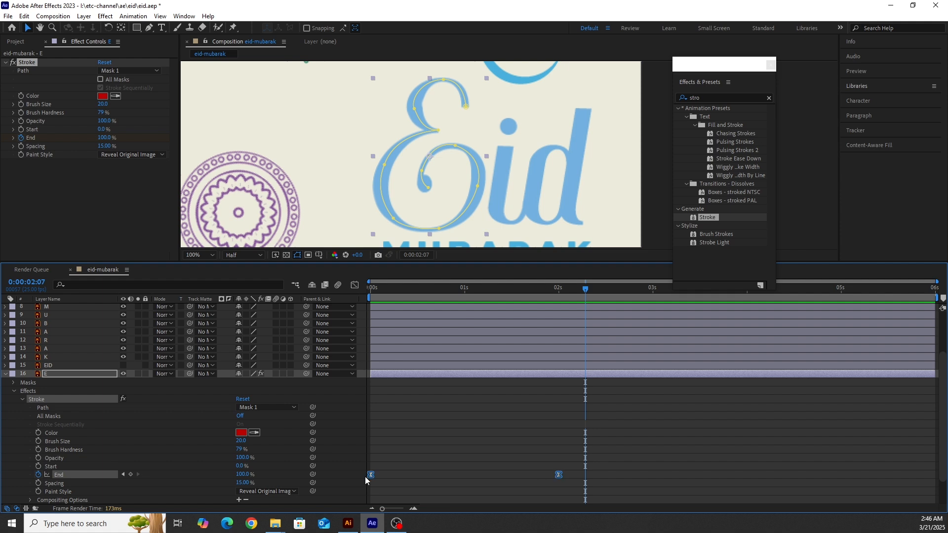
pyautogui.press('Home')
pyautogui.press('space')
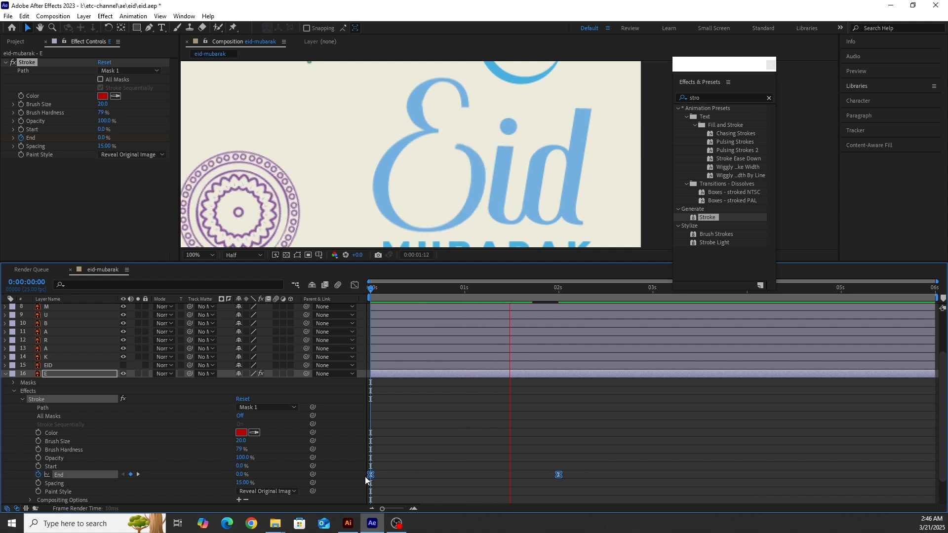
pyautogui.press('space')
pyautogui.hotkey('ctrl', 's')
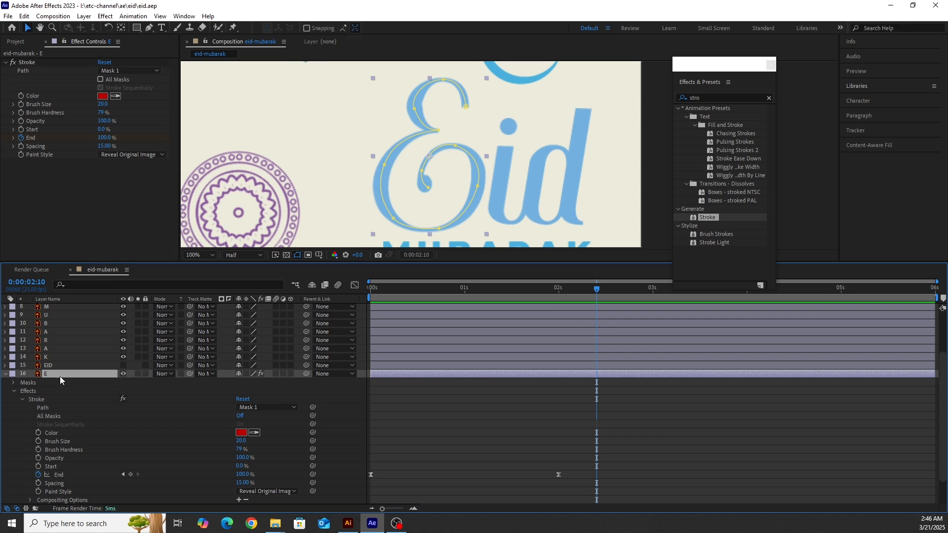
# - Collapse the E layer's properties and clear the workspace around the Eid lettering by moving the floating effects list aside and enlarging the composition view
pyautogui.press('m')
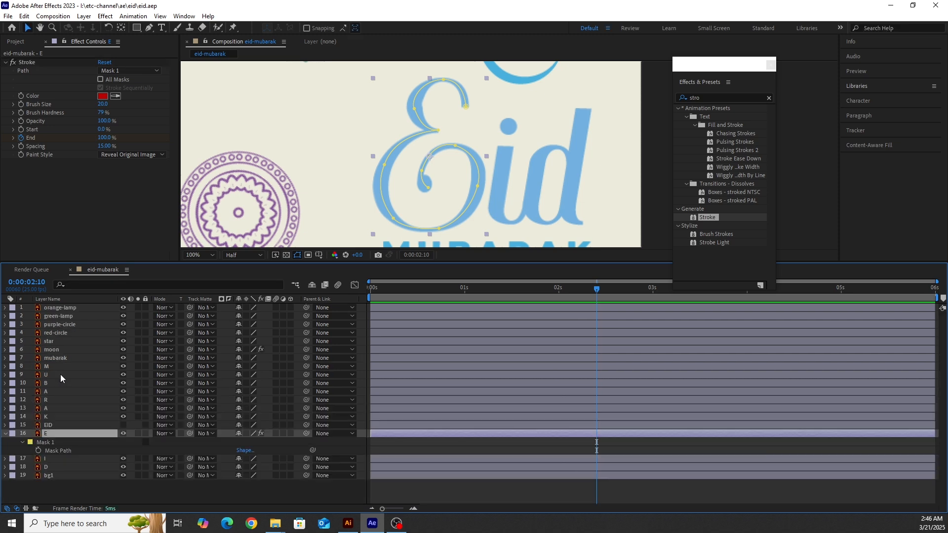
pyautogui.press('m')
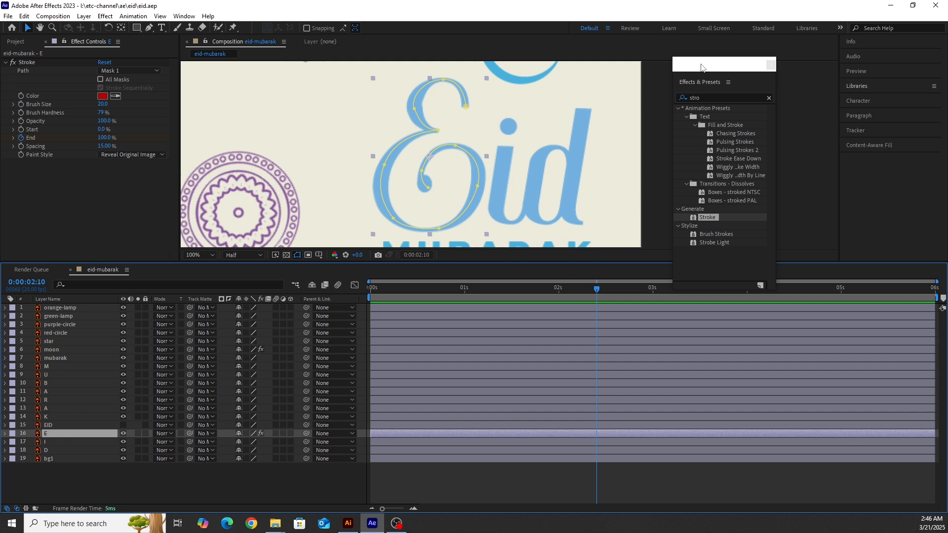
pyautogui.moveTo(701, 67); pyautogui.dragTo(788, 64)
pyautogui.click(689, 123)
pyautogui.press('h')
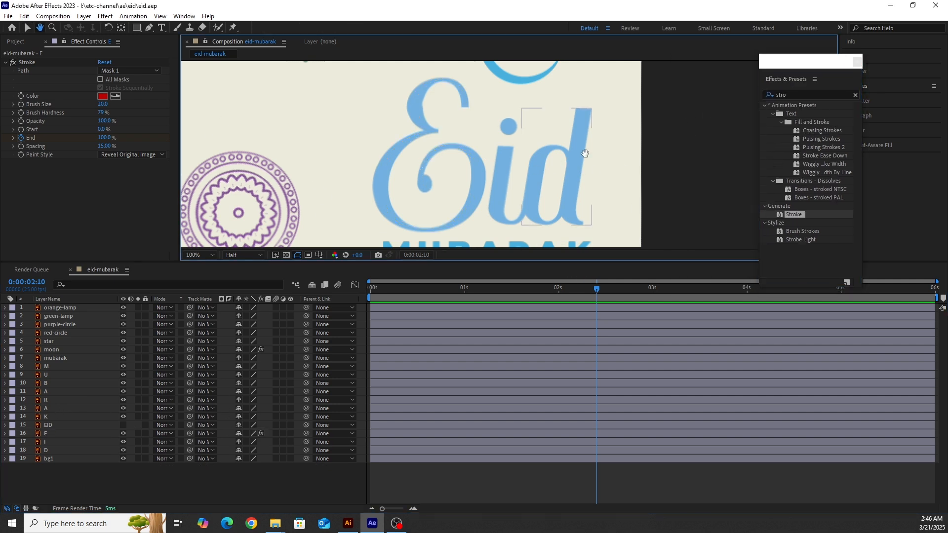
pyautogui.moveTo(585, 153); pyautogui.dragTo(533, 156)
pyautogui.press('v')
pyautogui.moveTo(498, 262); pyautogui.dragTo(499, 304)
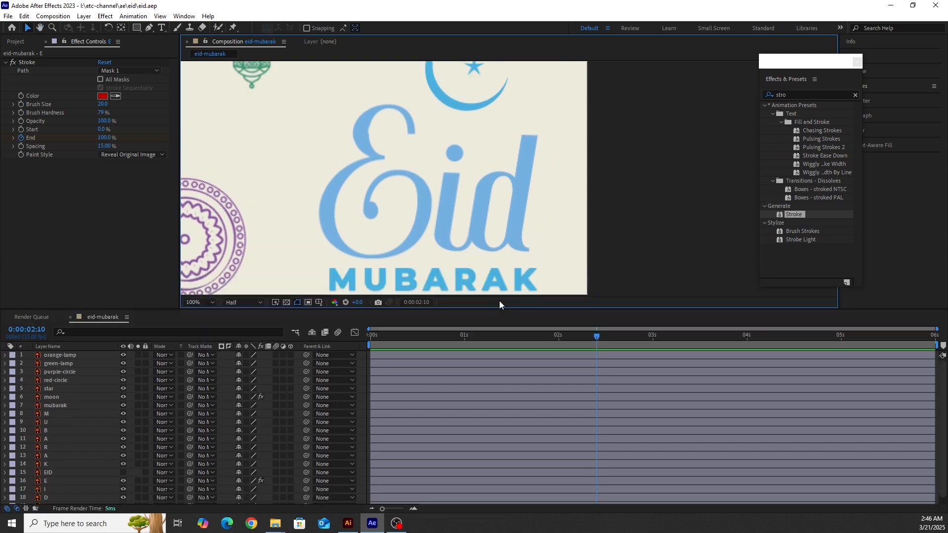
# - Start an open mask path on the I layer with the Pen tool, from above the dot down to the lower stem
pyautogui.click(49, 489)
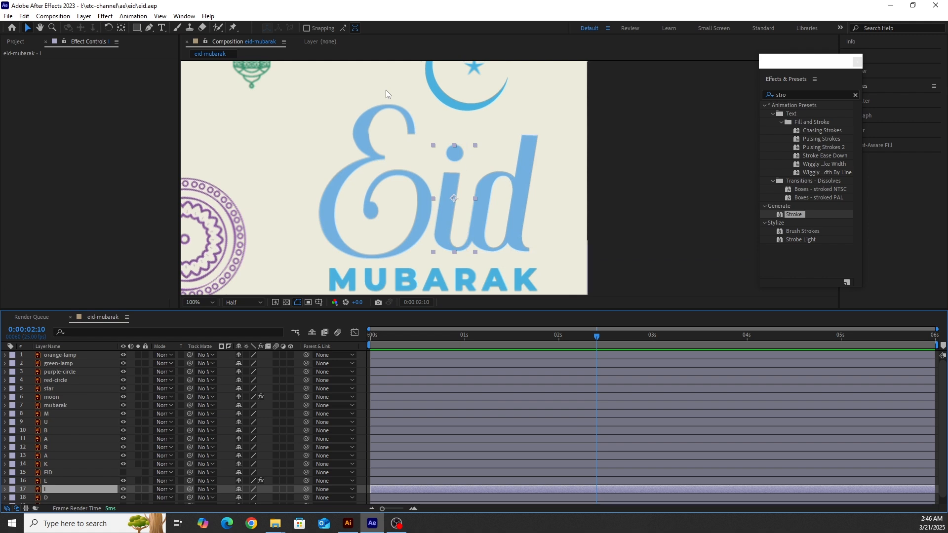
pyautogui.click(152, 29)
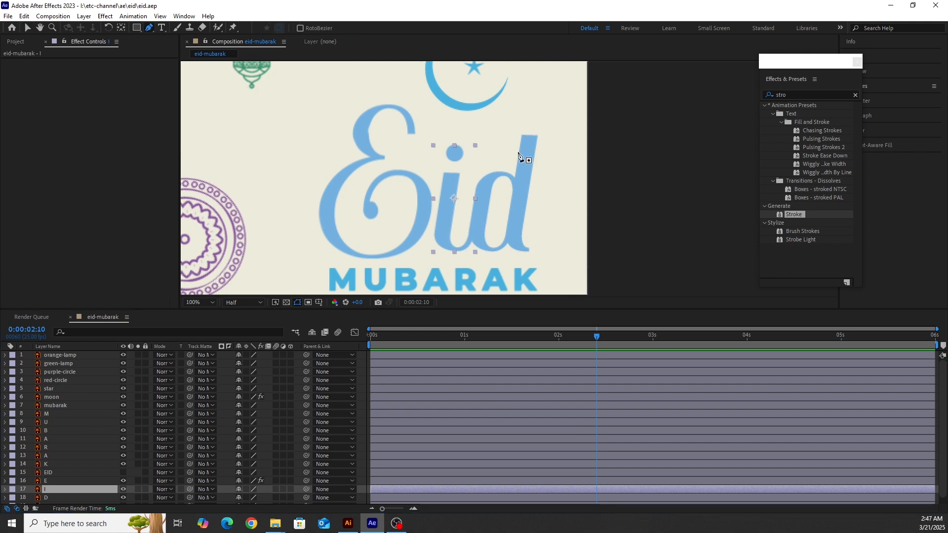
pyautogui.click(456, 140)
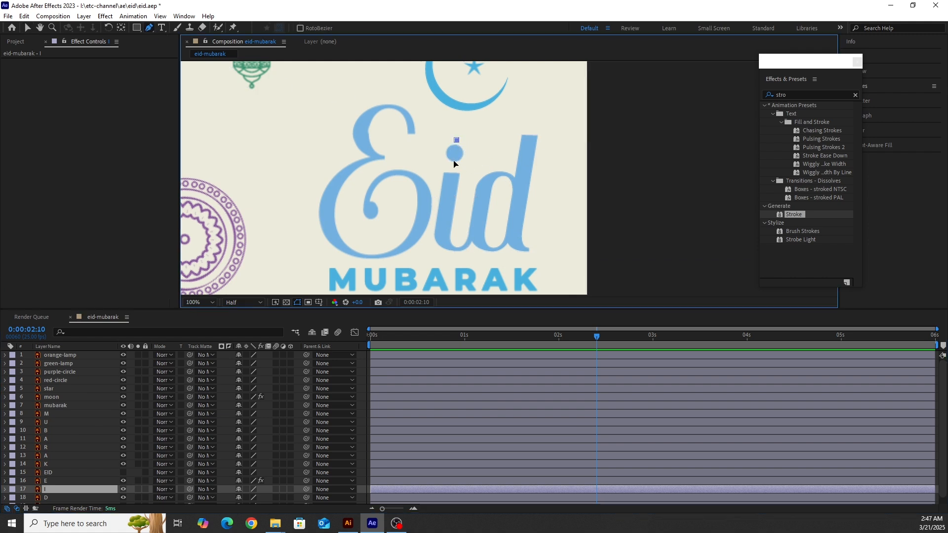
pyautogui.click(443, 232)
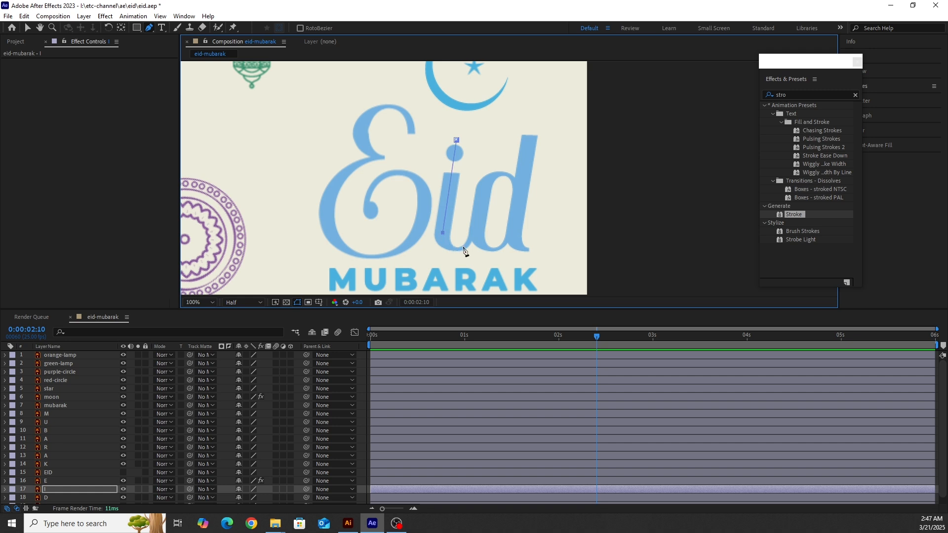
pyautogui.moveTo(470, 239); pyautogui.dragTo(492, 211)
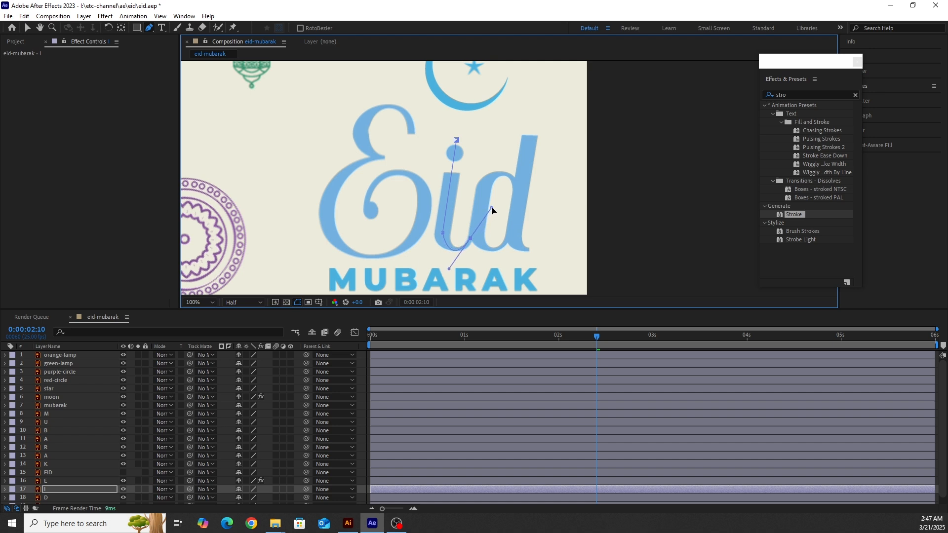
pyautogui.hotkey('ctrl', 'z')
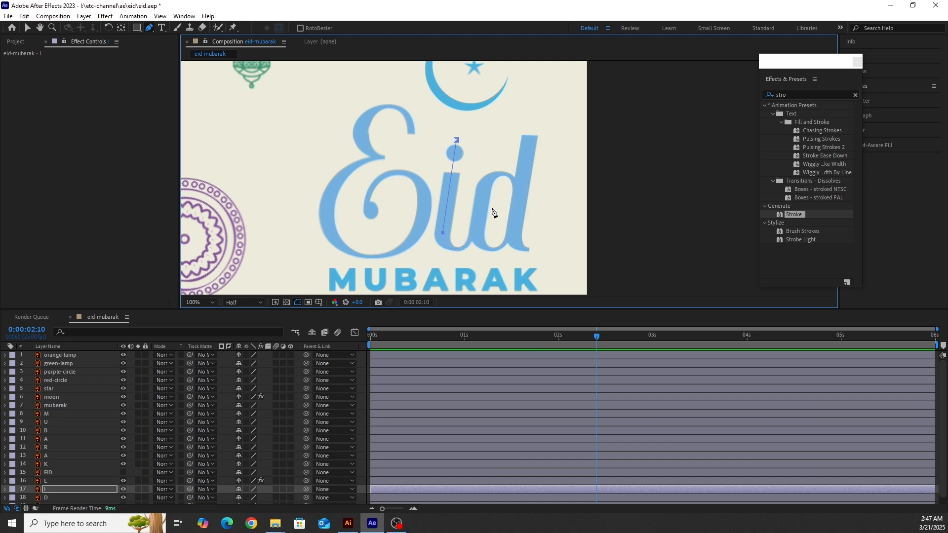
# - Hide the D layer and extend the I's mask path around the bottom curve to the end of its tail
pyautogui.press('v')
pyautogui.click(125, 498)
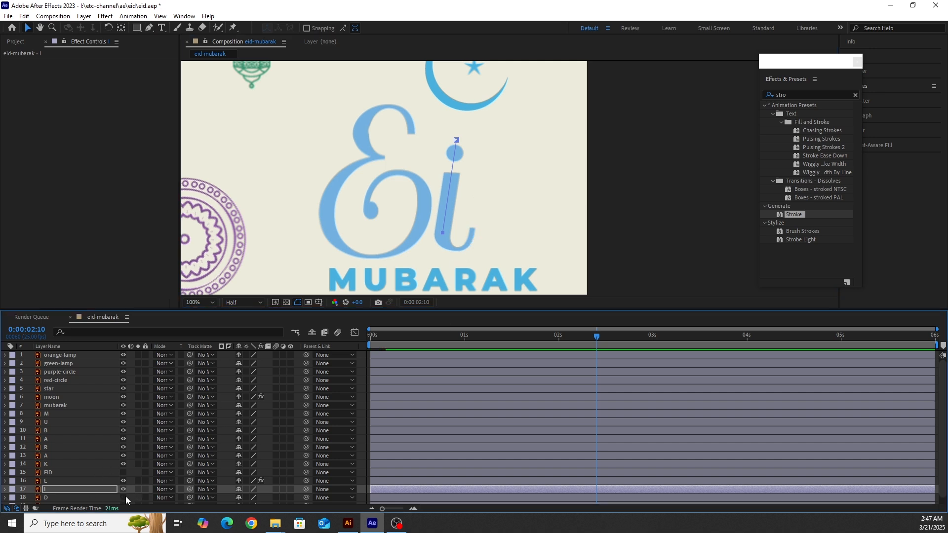
pyautogui.click(153, 29)
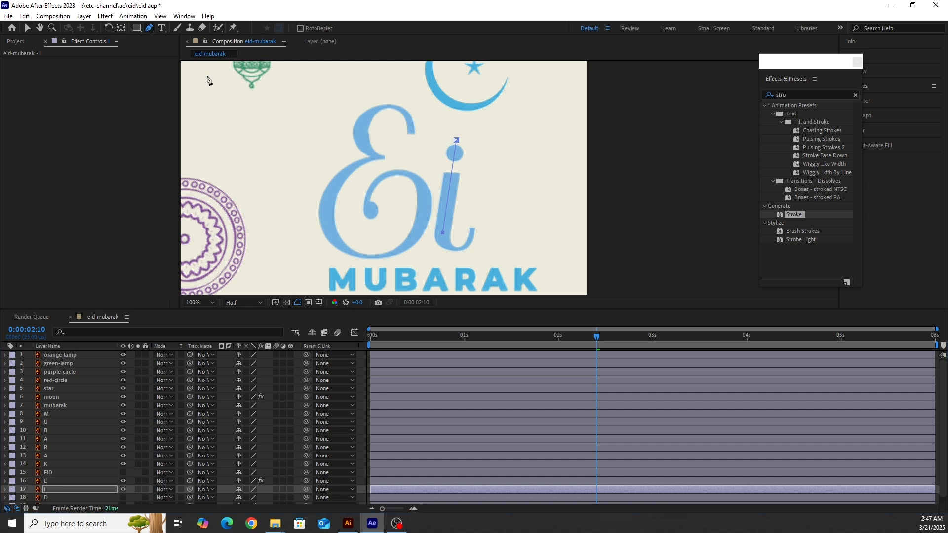
pyautogui.click(456, 248)
pyautogui.moveTo(463, 251); pyautogui.dragTo(476, 200)
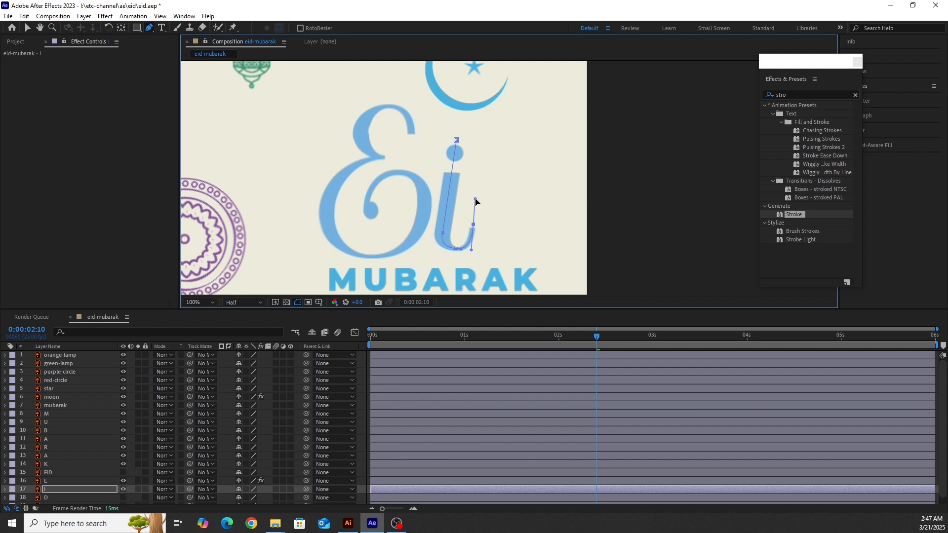
pyautogui.press('v')
pyautogui.click(612, 217)
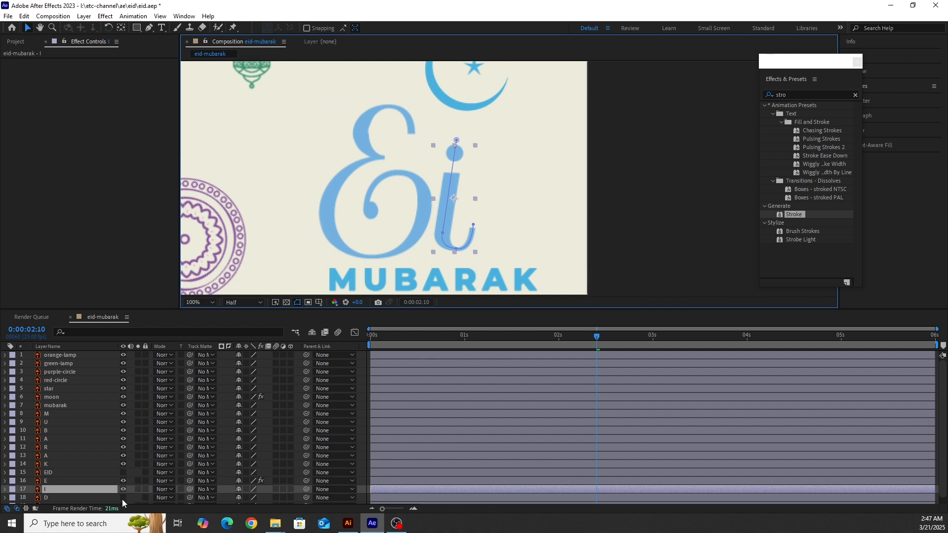
pyautogui.press('space')
pyautogui.press('space')
pyautogui.press('space')
pyautogui.press('space')
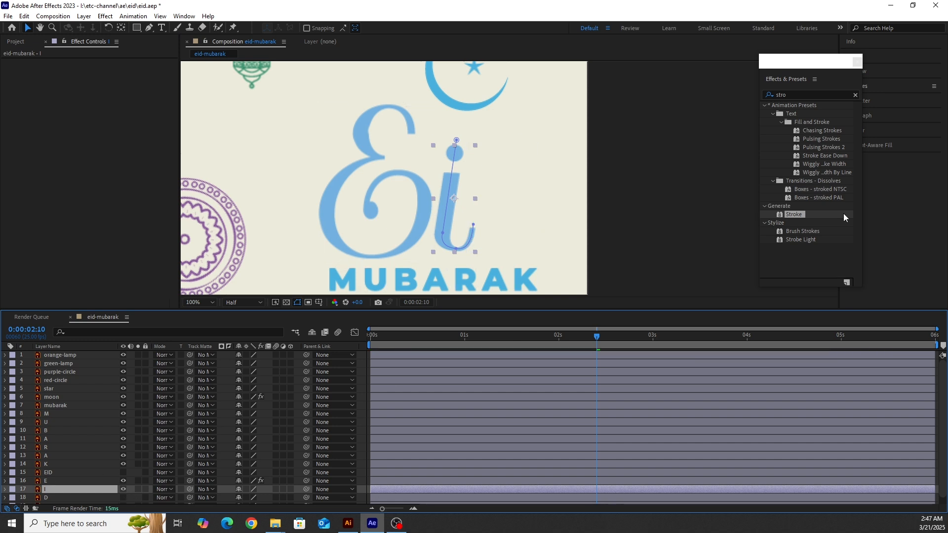
# - Apply the Stroke effect to the I layer with red color E00303, brush size 20 and the Reveal Original Image paint style
pyautogui.moveTo(789, 214)
pyautogui.mouseDown()
pyautogui.moveTo(561, 387)
pyautogui.moveTo(401, 487)
pyautogui.mouseUp()
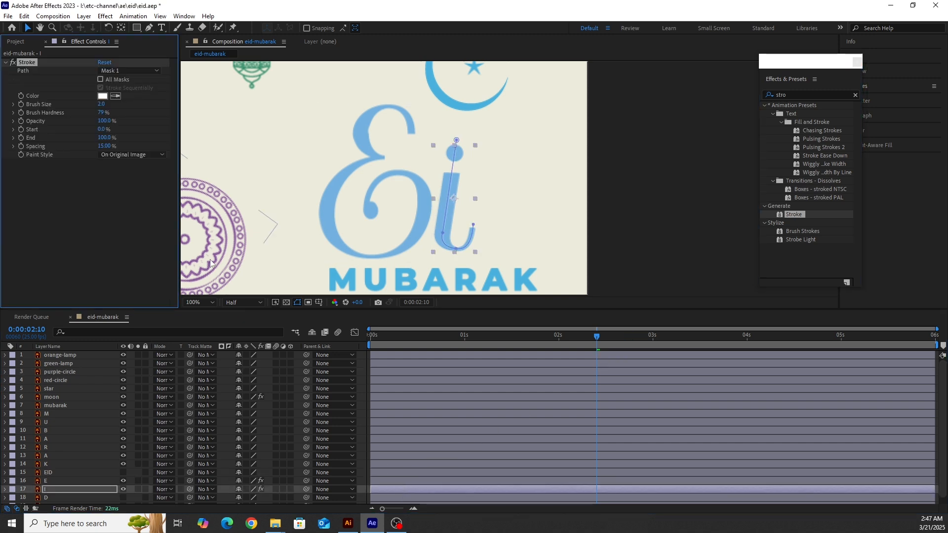
pyautogui.click(103, 96)
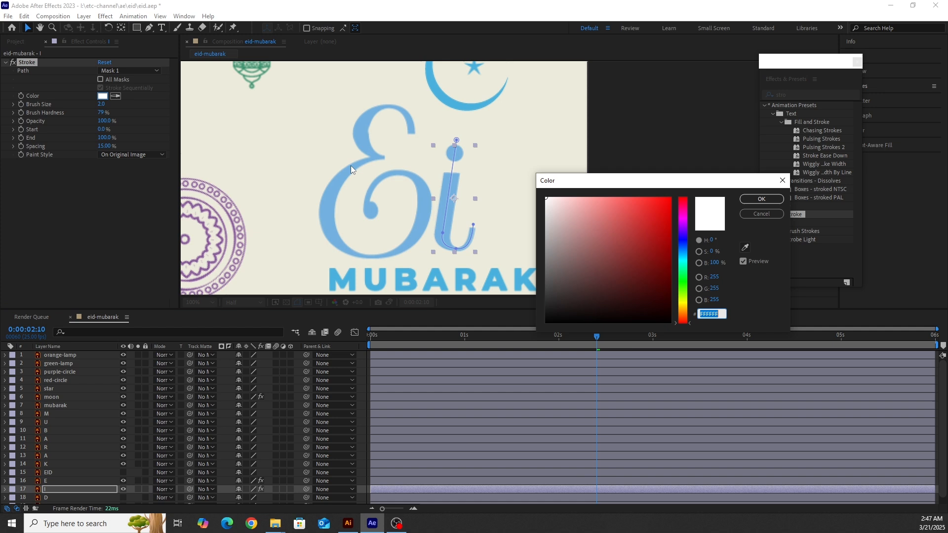
pyautogui.click(670, 213)
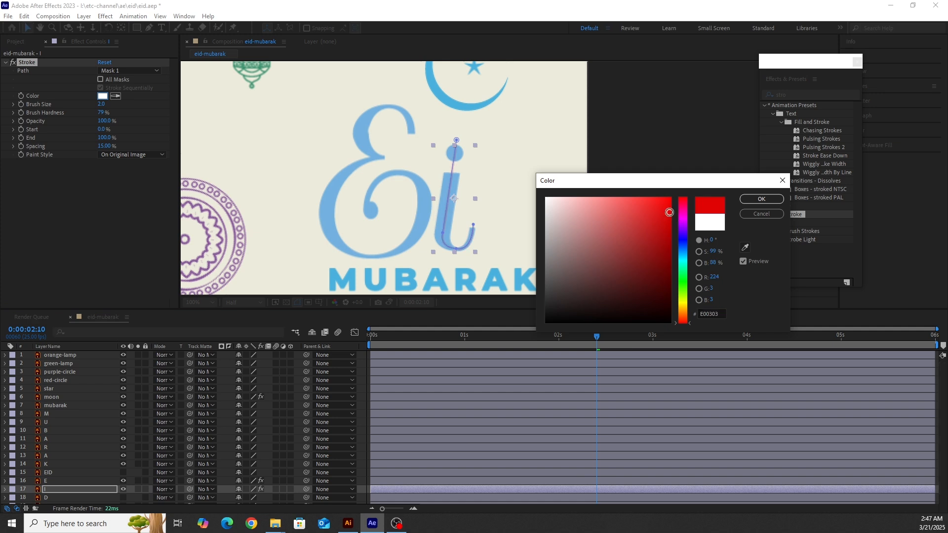
pyautogui.click(761, 199)
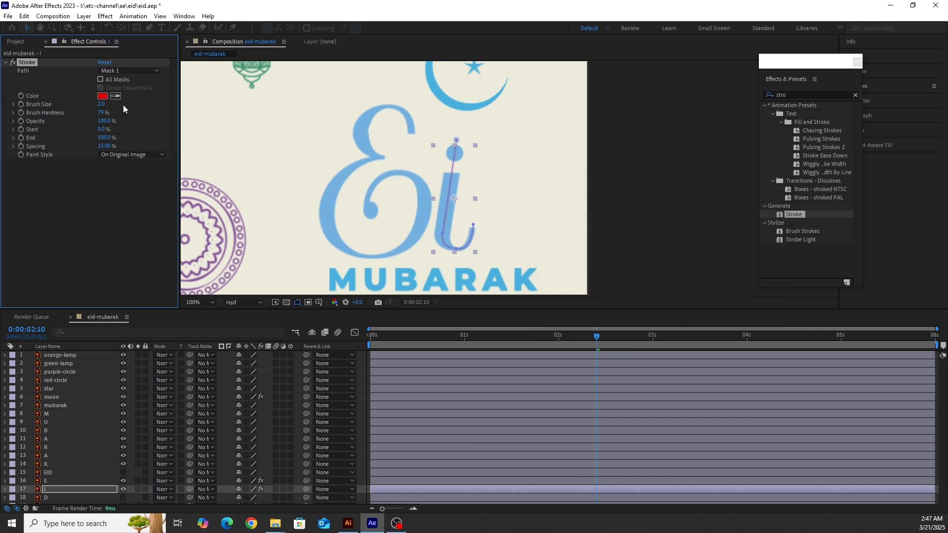
pyautogui.click(101, 105)
pyautogui.write('20')
pyautogui.press('Return')
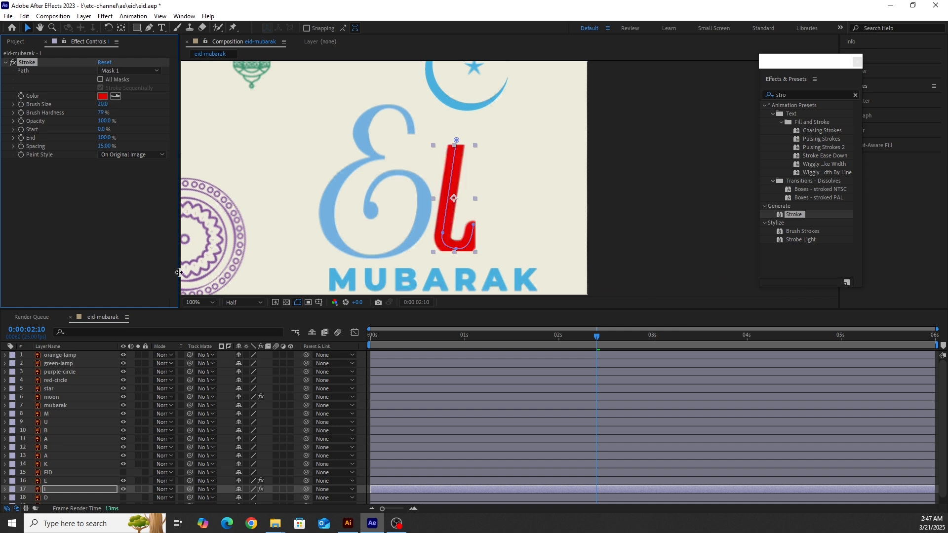
pyautogui.click(121, 155)
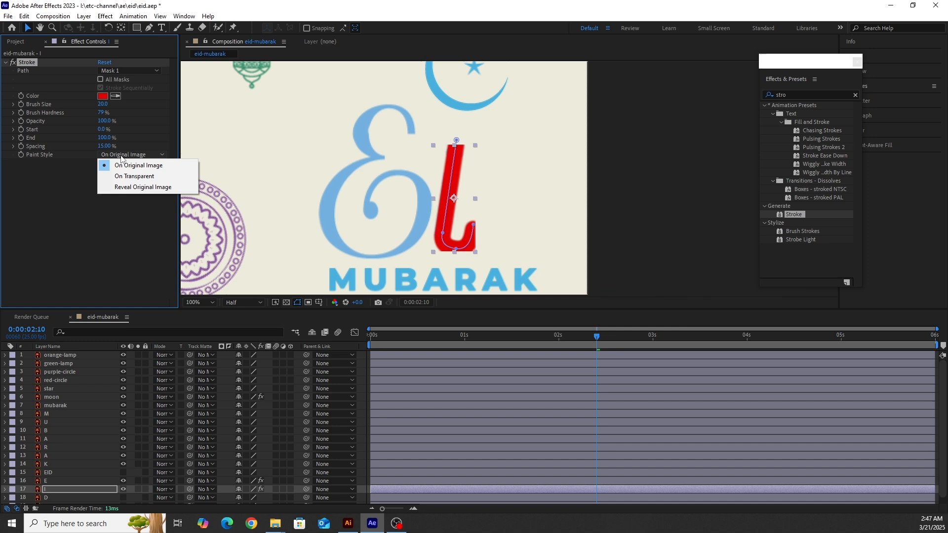
pyautogui.click(126, 187)
# - Keyframe the I's Stroke End from 0% at the start of the timeline to 100% at 0:00:01:05
pyautogui.press('Home')
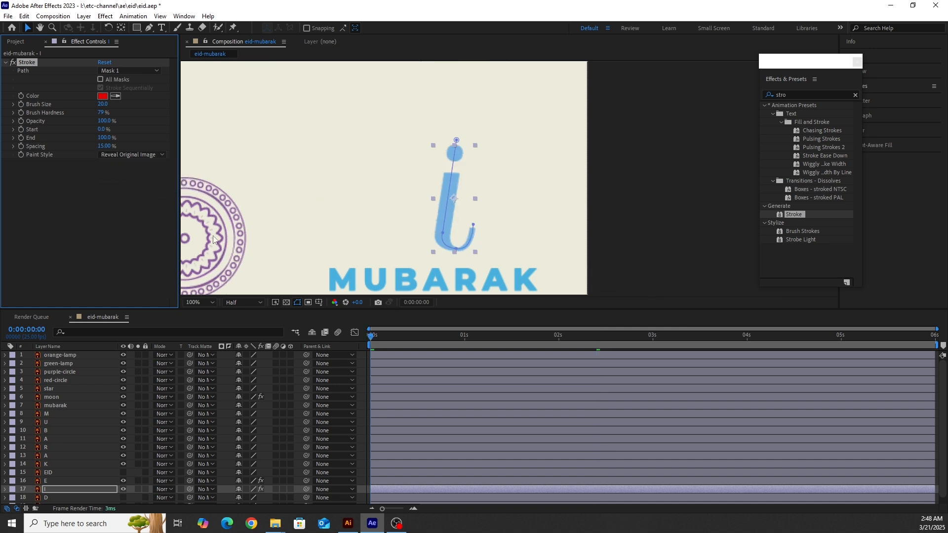
pyautogui.click(21, 138)
pyautogui.click(104, 137)
pyautogui.write('0')
pyautogui.press('Return')
pyautogui.moveTo(389, 338); pyautogui.dragTo(484, 341)
pyautogui.click(103, 138)
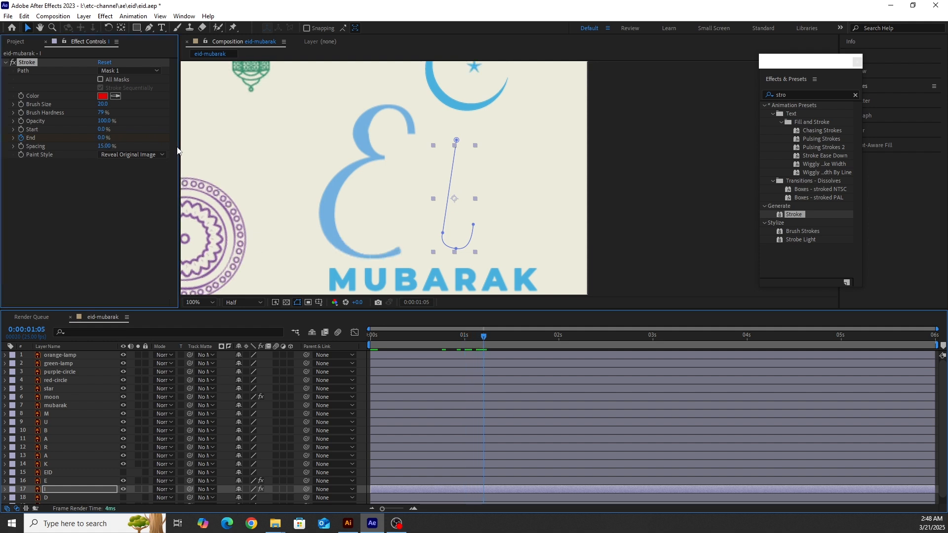
pyautogui.write('100')
pyautogui.press('Return')
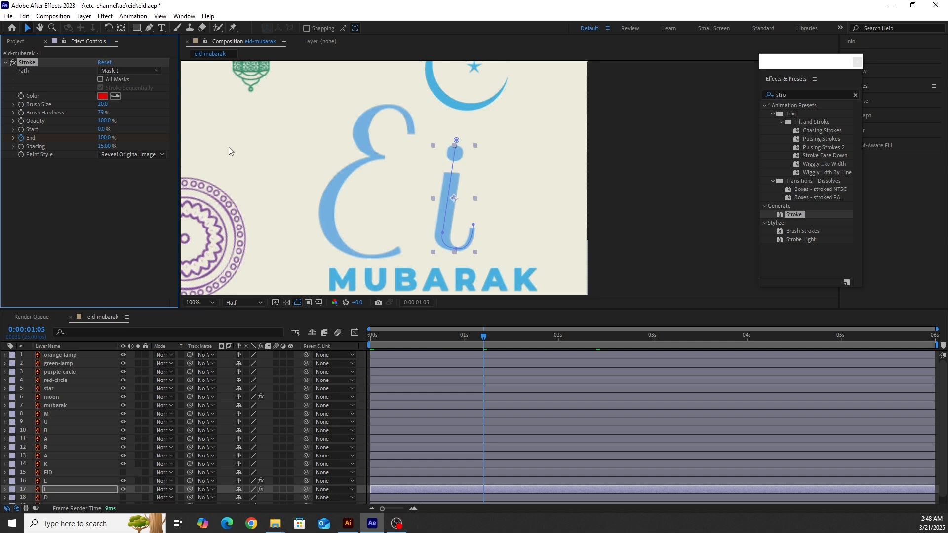
# - Play back the I's reveal and apply Easy Ease to both of its Stroke End keyframes
pyautogui.press('Home')
pyautogui.press('space')
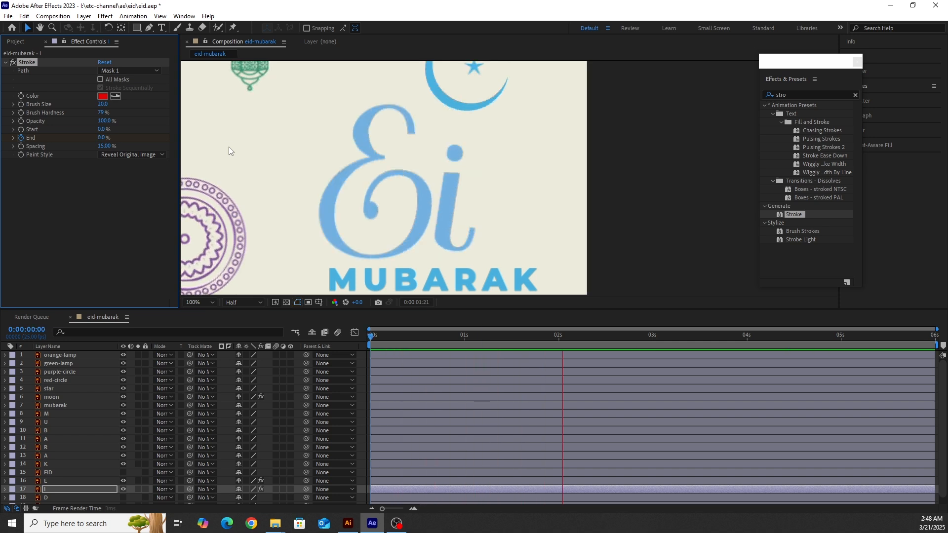
pyautogui.press('space')
pyautogui.press('space')
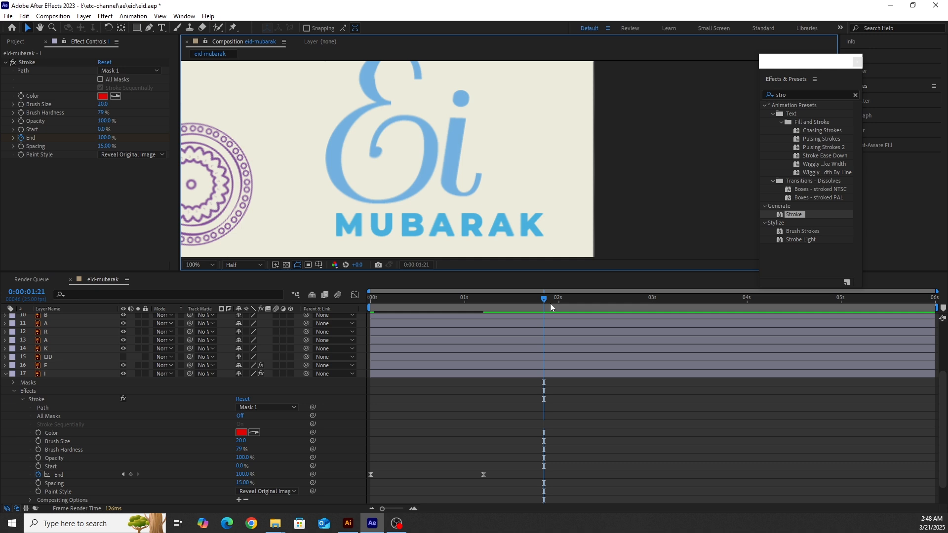
# - Return the playhead to the start, collapse the I layer's properties and make the D layer visible again
pyautogui.moveTo(545, 298); pyautogui.dragTo(346, 308)
pyautogui.click(41, 365)
pyautogui.click(44, 373)
pyautogui.click(57, 373)
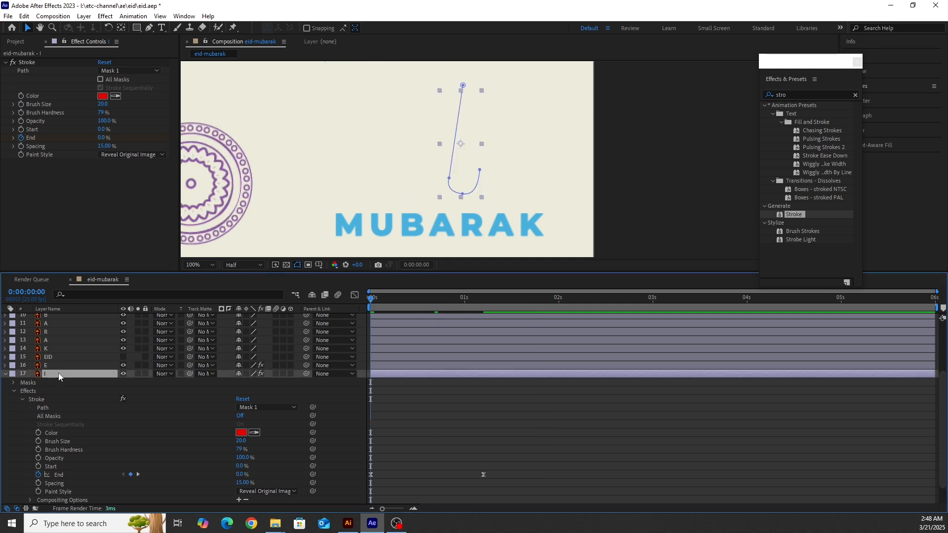
pyautogui.press('m')
pyautogui.press('m')
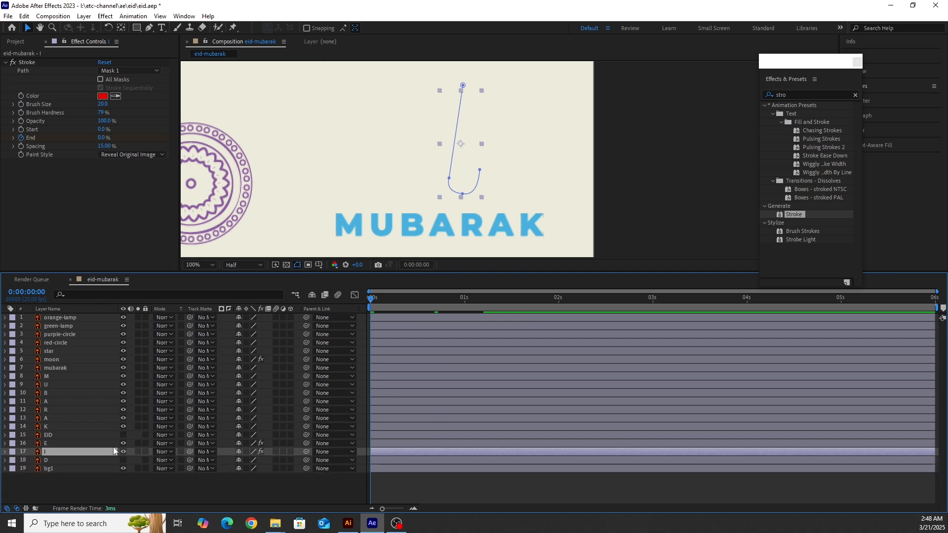
pyautogui.click(123, 461)
pyautogui.click(636, 176)
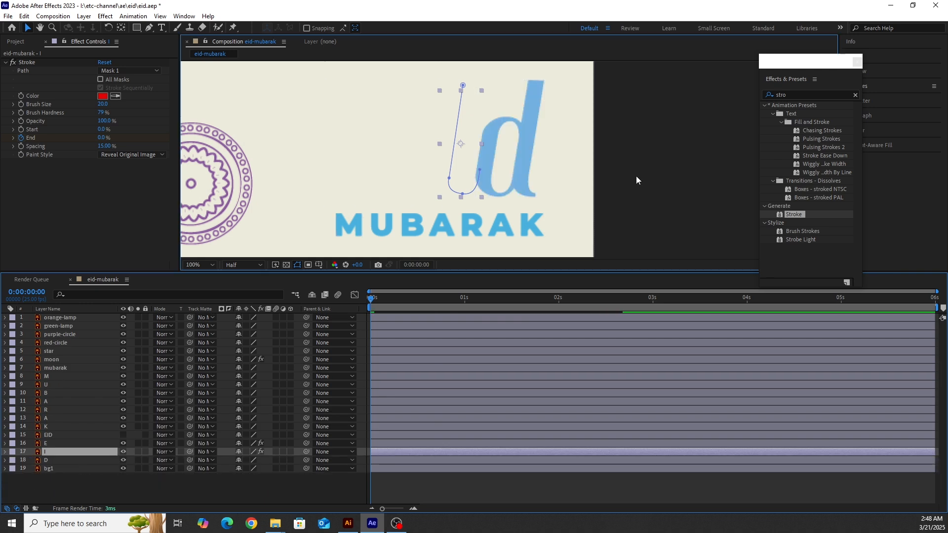
# - Start an open mask path on the D layer with the Pen tool, from above the stem around the bowl to its bottom
pyautogui.moveTo(585, 127); pyautogui.dragTo(565, 149)
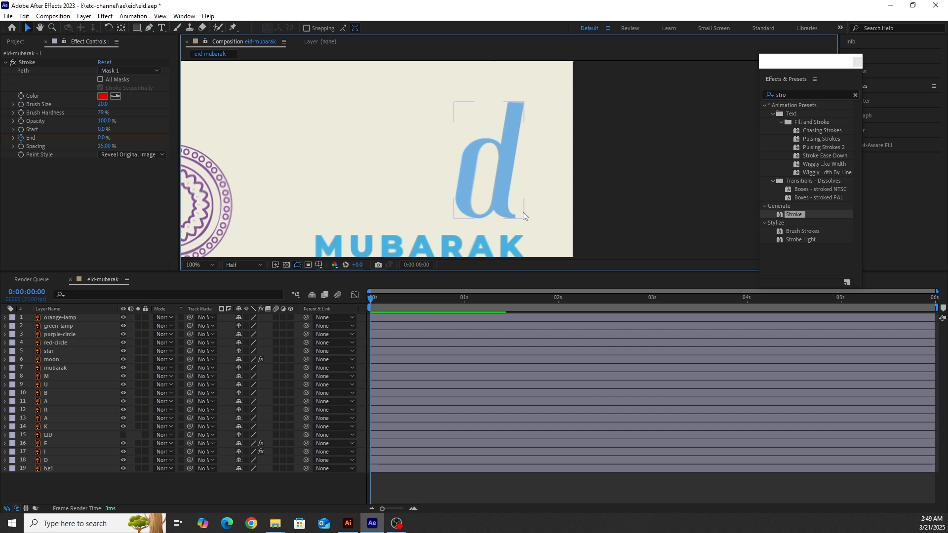
pyautogui.click(148, 29)
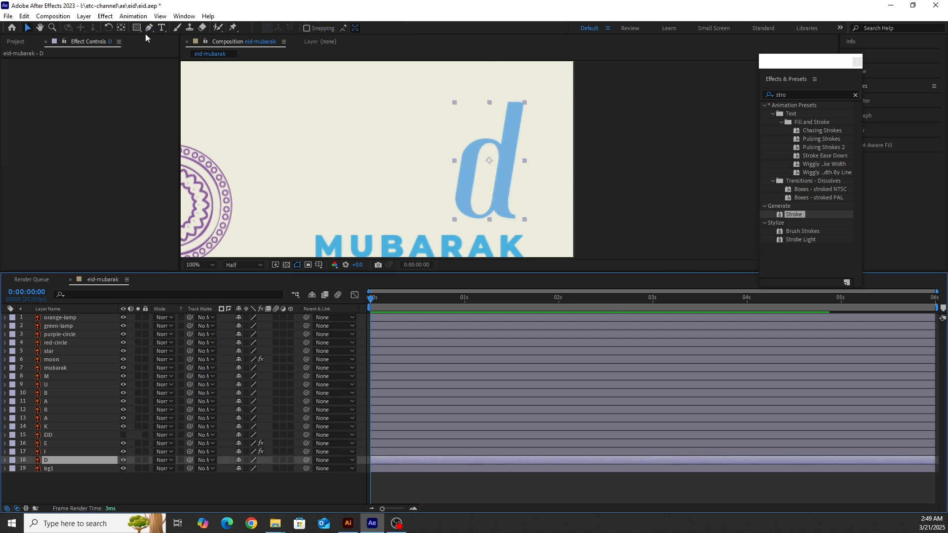
pyautogui.click(149, 29)
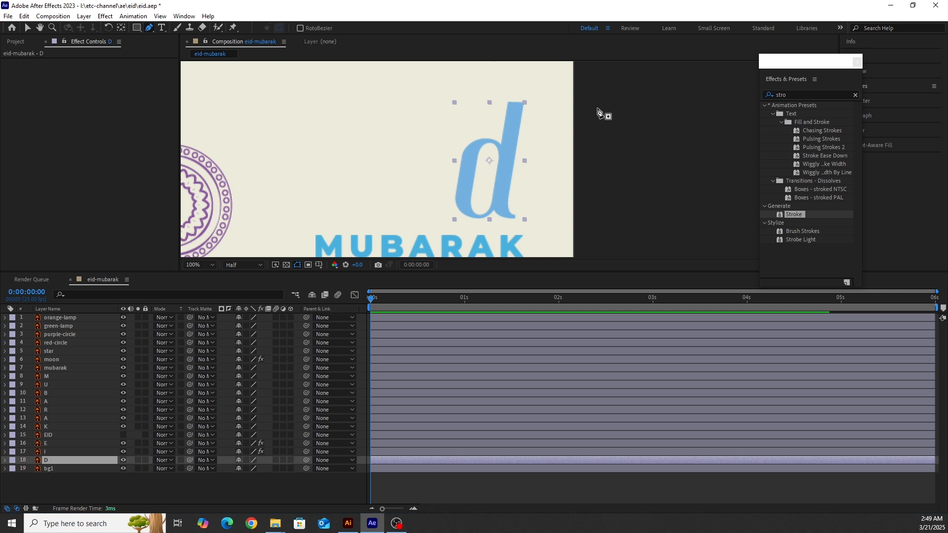
pyautogui.click(517, 95)
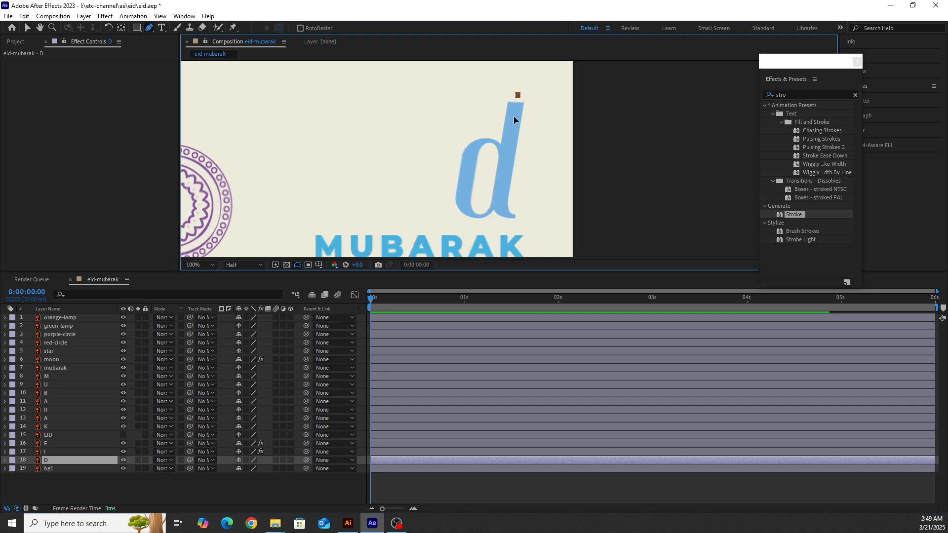
pyautogui.click(508, 156)
pyautogui.moveTo(478, 143)
pyautogui.mouseDown()
pyautogui.moveTo(459, 158)
pyautogui.moveTo(476, 145)
pyautogui.mouseUp()
pyautogui.click(462, 201)
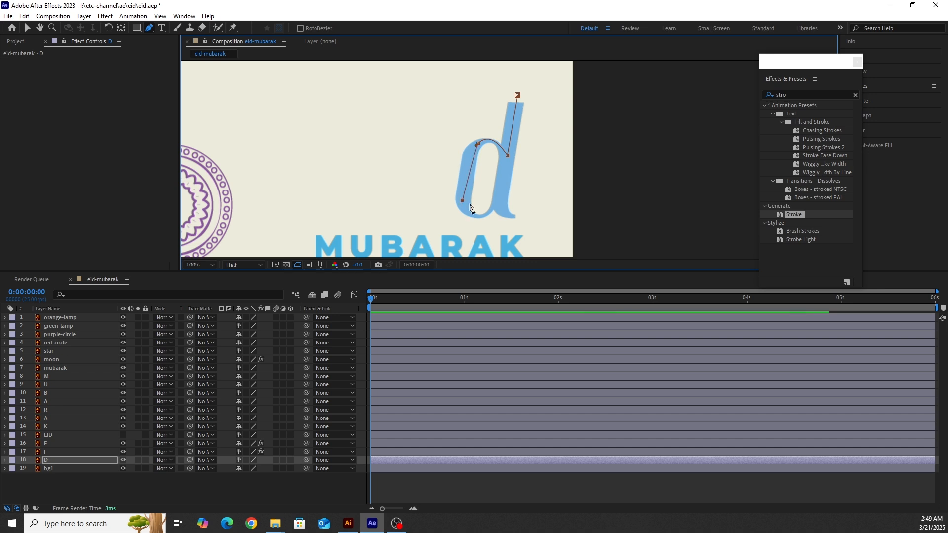
pyautogui.moveTo(482, 215)
pyautogui.mouseDown()
pyautogui.moveTo(500, 215)
pyautogui.moveTo(487, 218)
pyautogui.mouseUp()
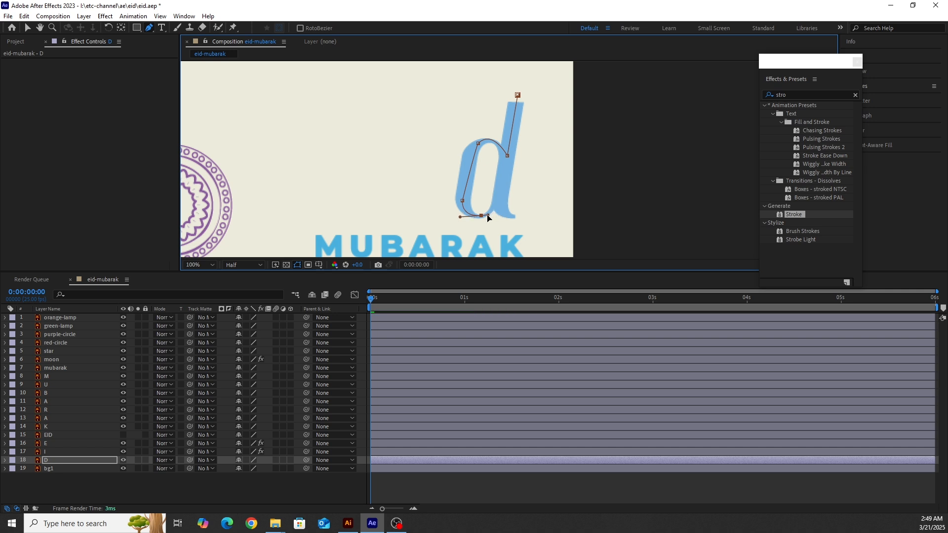
# - Extend the D's mask path from the bowl's bottom up to the stem, then down the stem to the end of the tail
pyautogui.click(505, 162)
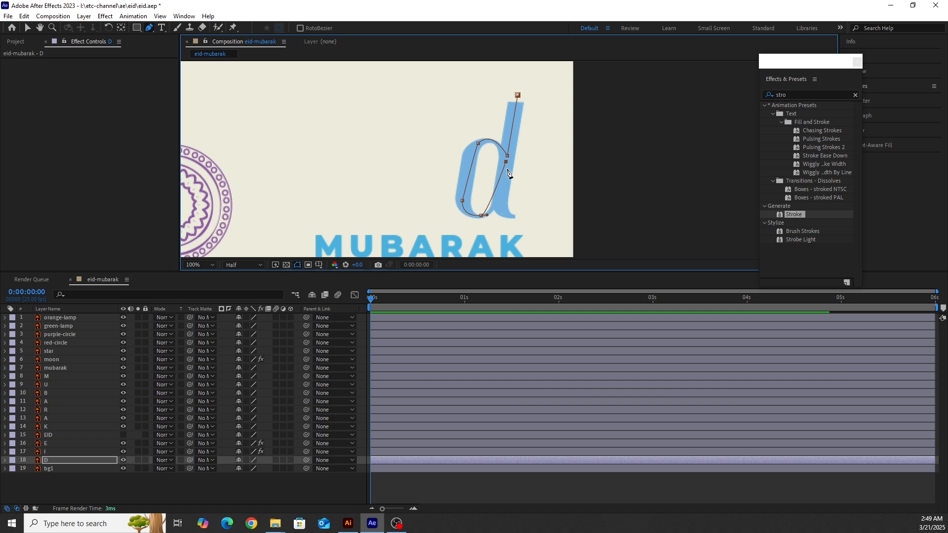
pyautogui.hotkey('ctrl', 'z')
pyautogui.moveTo(506, 162); pyautogui.dragTo(506, 128)
pyautogui.moveTo(507, 210); pyautogui.dragTo(505, 171)
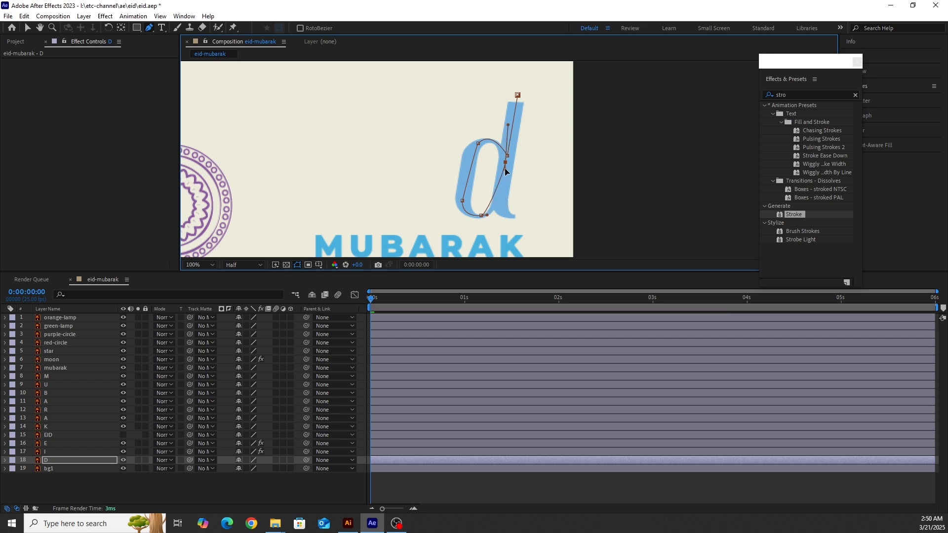
pyautogui.click(502, 207)
pyautogui.moveTo(516, 216)
pyautogui.mouseDown()
pyautogui.moveTo(539, 214)
pyautogui.moveTo(541, 227)
pyautogui.moveTo(527, 220)
pyautogui.mouseUp()
pyautogui.press('v')
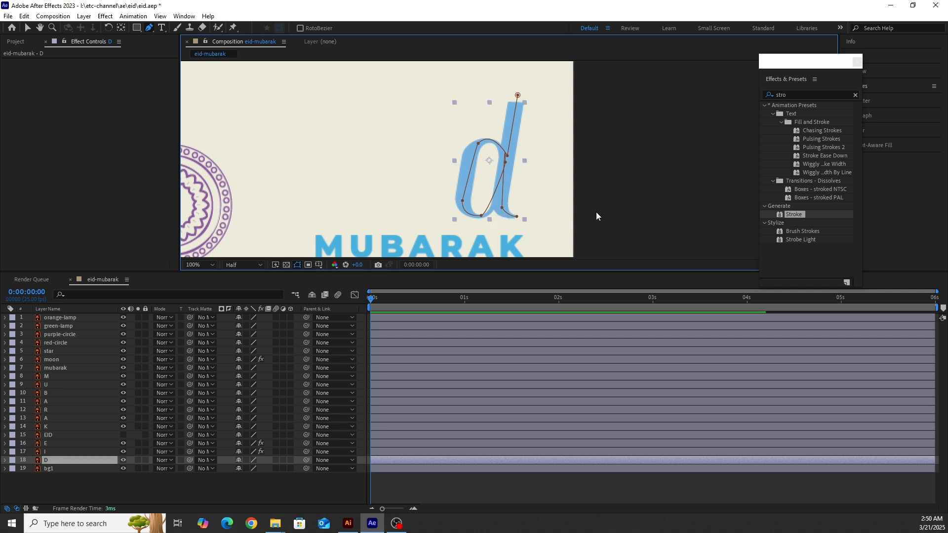
# - Refine the D's mask path by adjusting the stem junction and bowl-bottom points and adding a curved point where the bowl rises to the stem
pyautogui.press('z')
pyautogui.click(498, 207)
pyautogui.press('h')
pyautogui.moveTo(586, 137); pyautogui.dragTo(564, 180)
pyautogui.press('v')
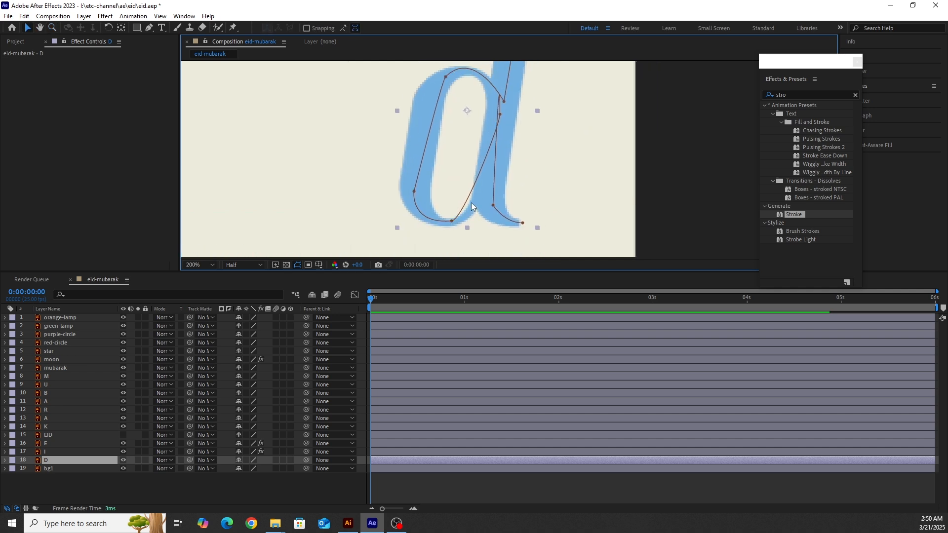
pyautogui.click(150, 28)
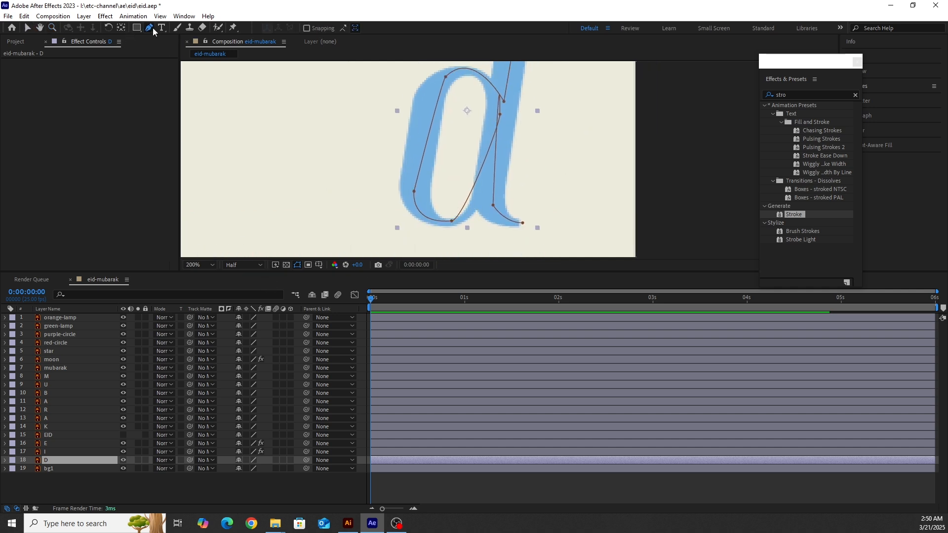
pyautogui.moveTo(499, 114); pyautogui.dragTo(497, 119)
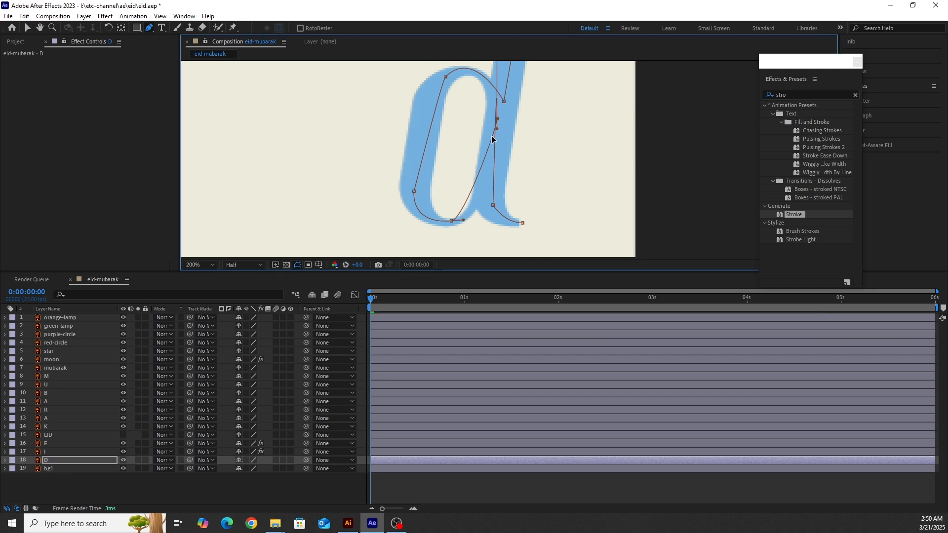
pyautogui.click(476, 183)
pyautogui.moveTo(477, 182)
pyautogui.mouseDown()
pyautogui.moveTo(477, 199)
pyautogui.moveTo(482, 189)
pyautogui.mouseUp()
pyautogui.press('v')
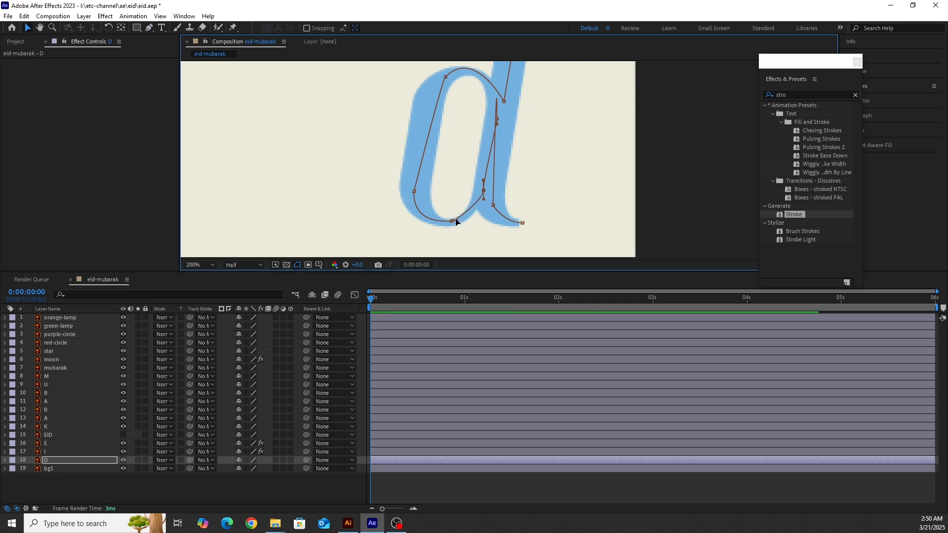
pyautogui.moveTo(452, 223); pyautogui.dragTo(409, 226)
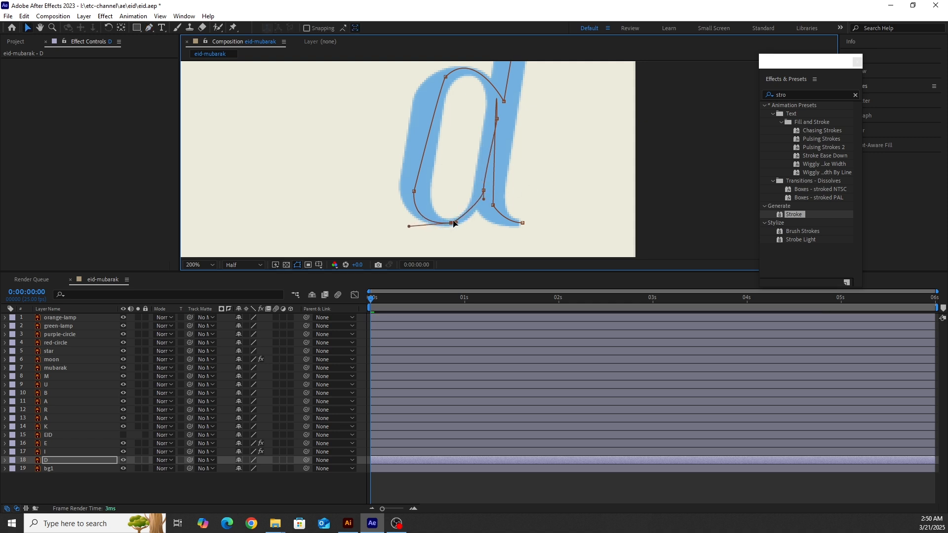
pyautogui.click(662, 185)
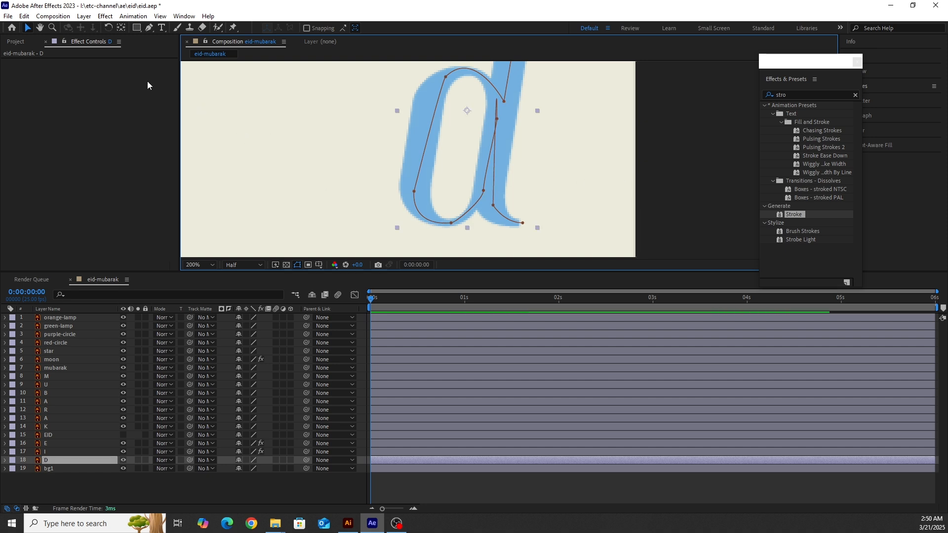
# - Apply the Stroke effect to the D layer and set its color to dark red
pyautogui.press(',')
pyautogui.press('h')
pyautogui.moveTo(534, 164); pyautogui.dragTo(493, 176)
pyautogui.press('v')
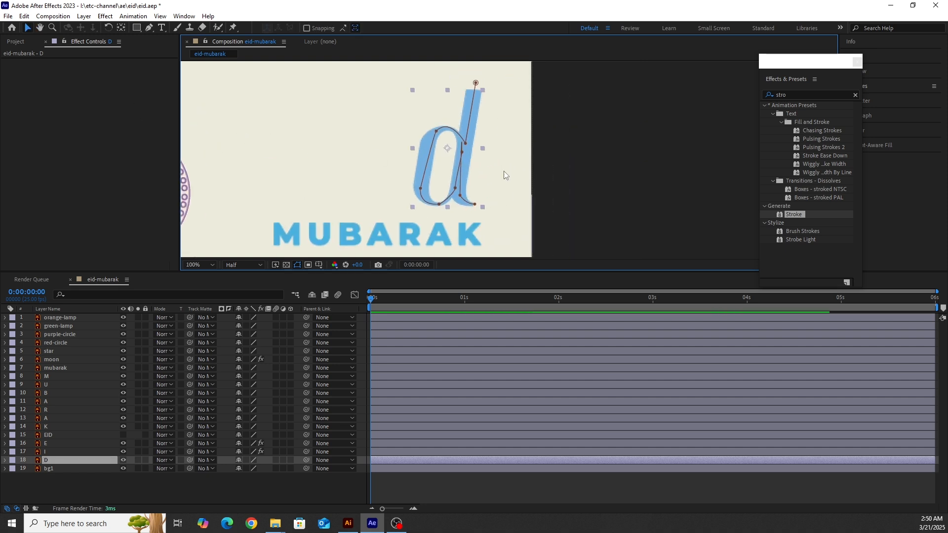
pyautogui.doubleClick(807, 219)
pyautogui.click(102, 96)
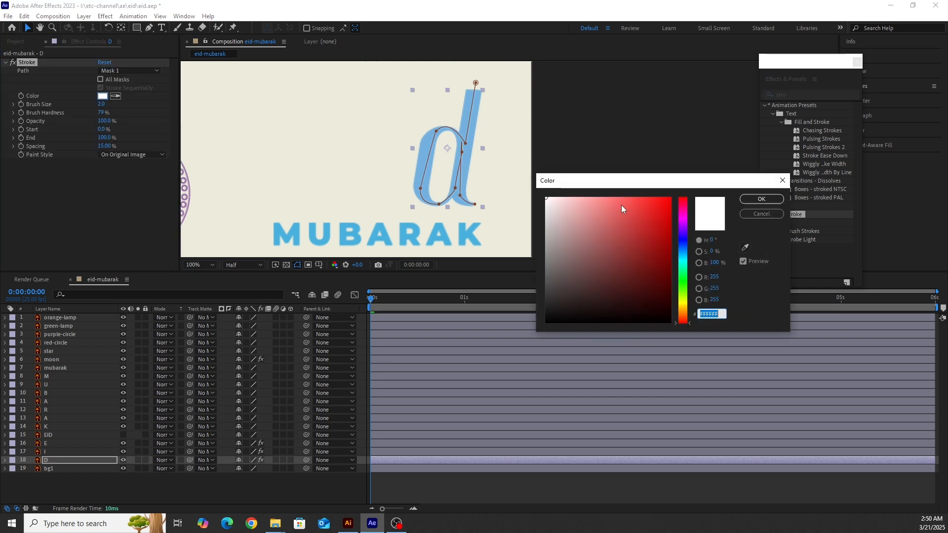
pyautogui.click(665, 228)
pyautogui.click(761, 199)
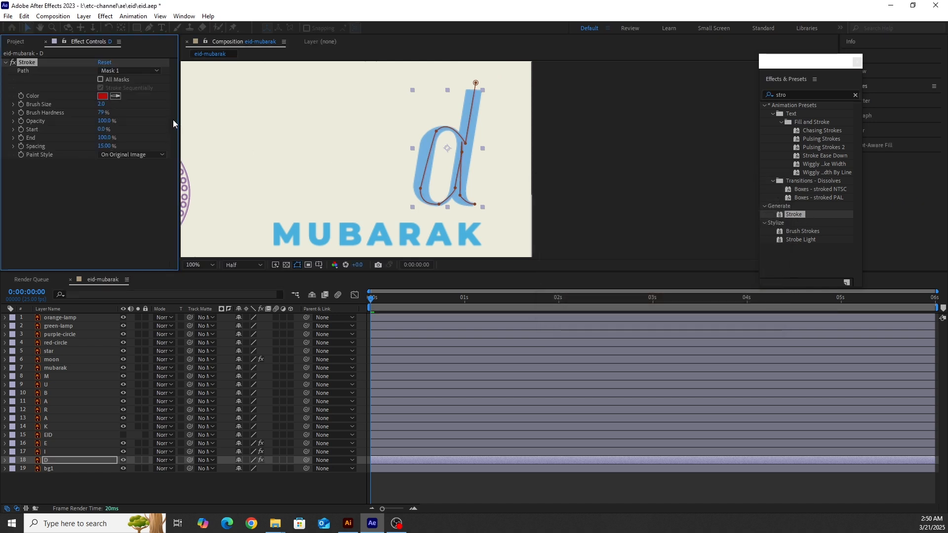
# - Set the D's stroke brush size to 25 and its paint style to Reveal Original Image
pyautogui.click(102, 104)
pyautogui.write('25')
pyautogui.press('Return')
pyautogui.moveTo(498, 187); pyautogui.dragTo(550, 188)
pyautogui.click(130, 158)
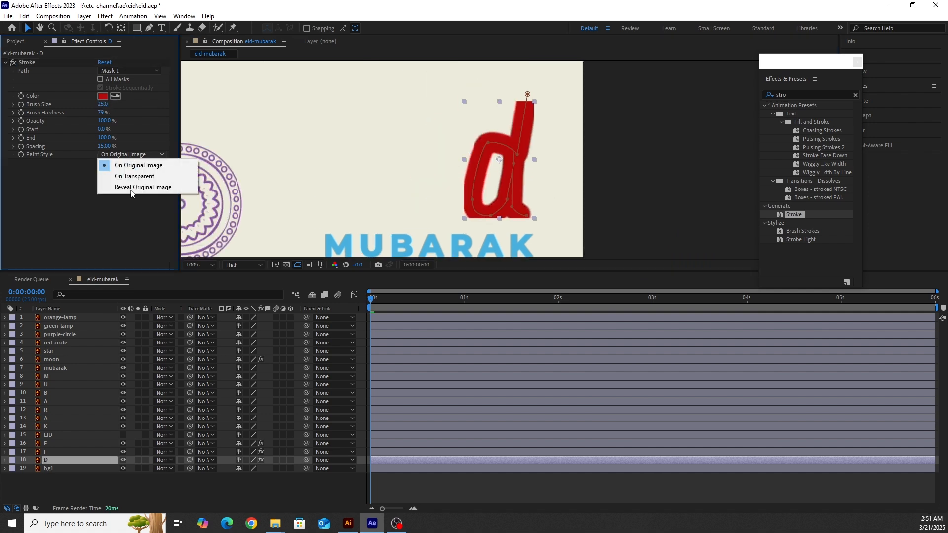
pyautogui.click(133, 187)
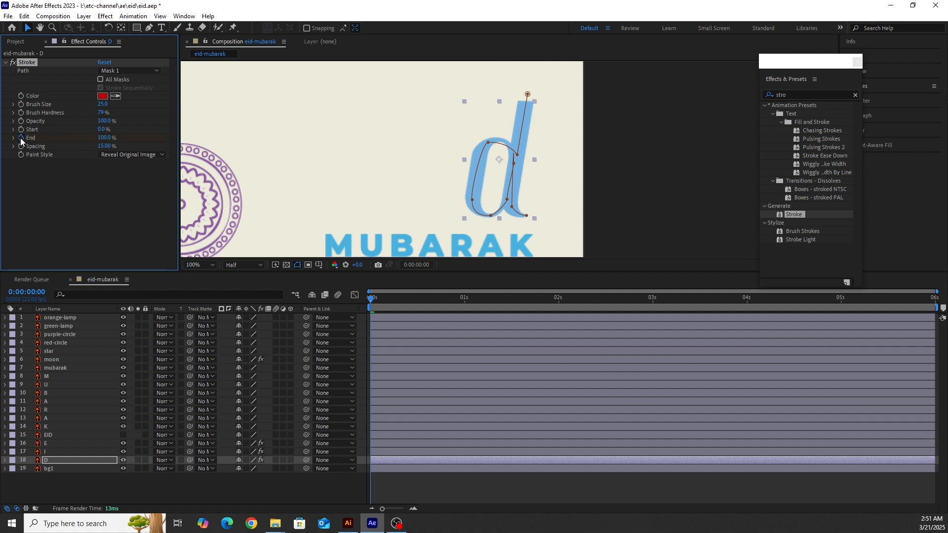
# - Keyframe the D's stroke End at 0% at the composition's start and 100% at 0:00:01:10
pyautogui.click(105, 138)
pyautogui.write('0')
pyautogui.press('Return')
pyautogui.moveTo(374, 300); pyautogui.dragTo(502, 304)
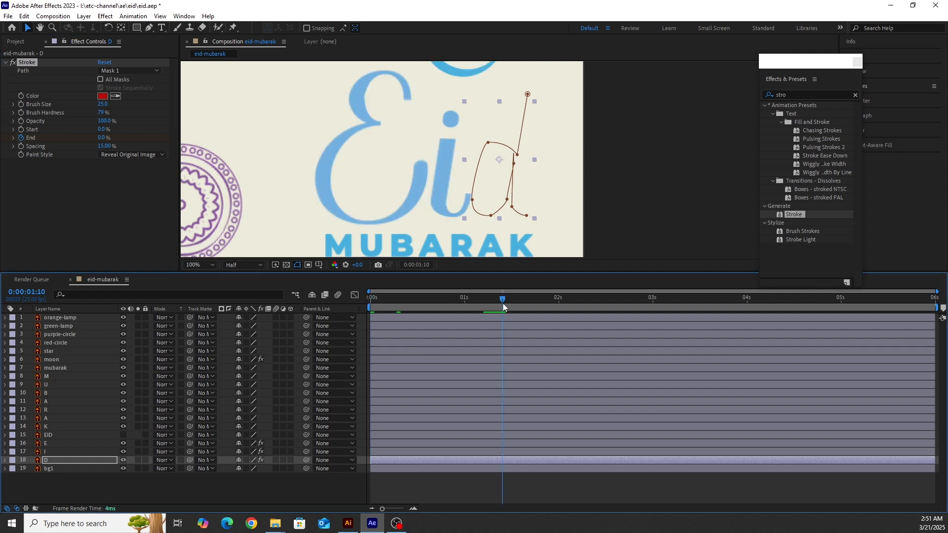
pyautogui.click(101, 138)
pyautogui.write('100')
pyautogui.press('Return')
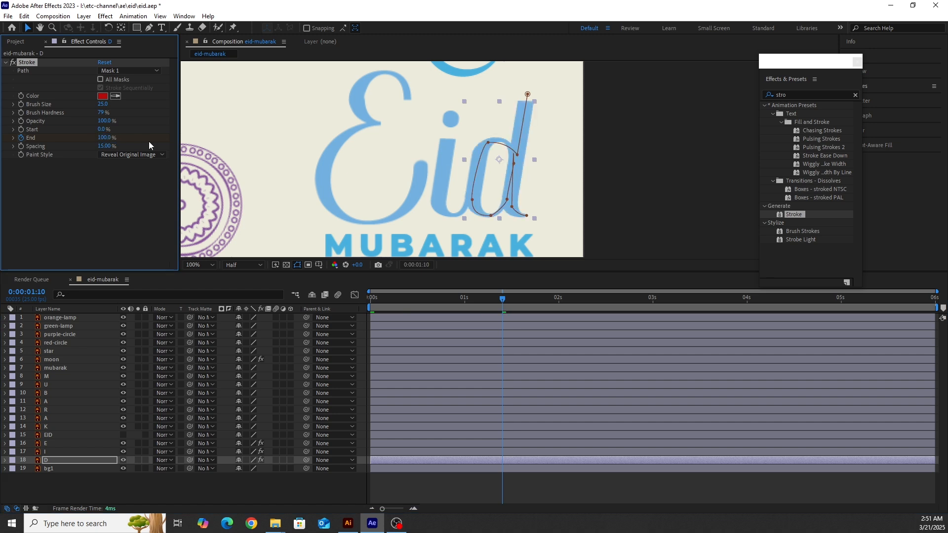
# - Preview the D's stroke reveal, stop after two seconds and inspect the revealed letter up close
pyautogui.press(',')
pyautogui.click(600, 176)
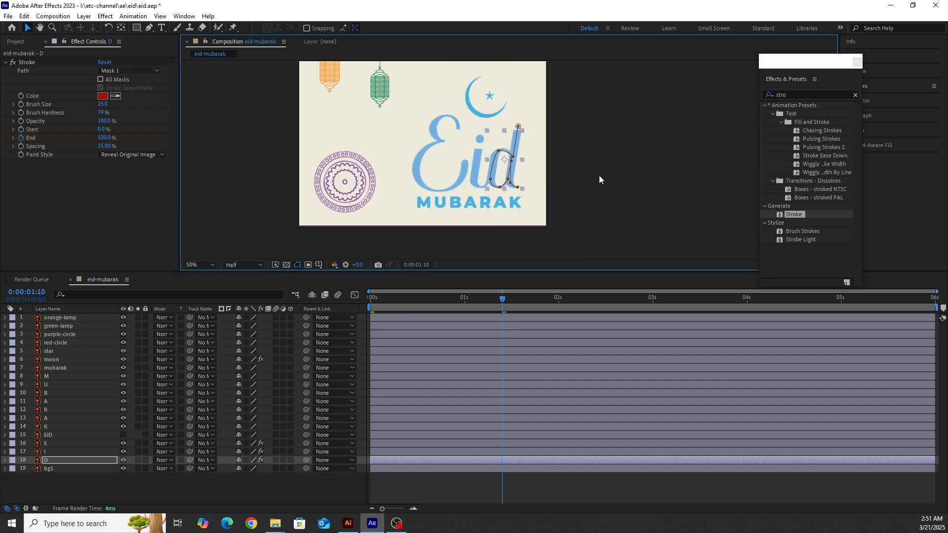
pyautogui.press('space')
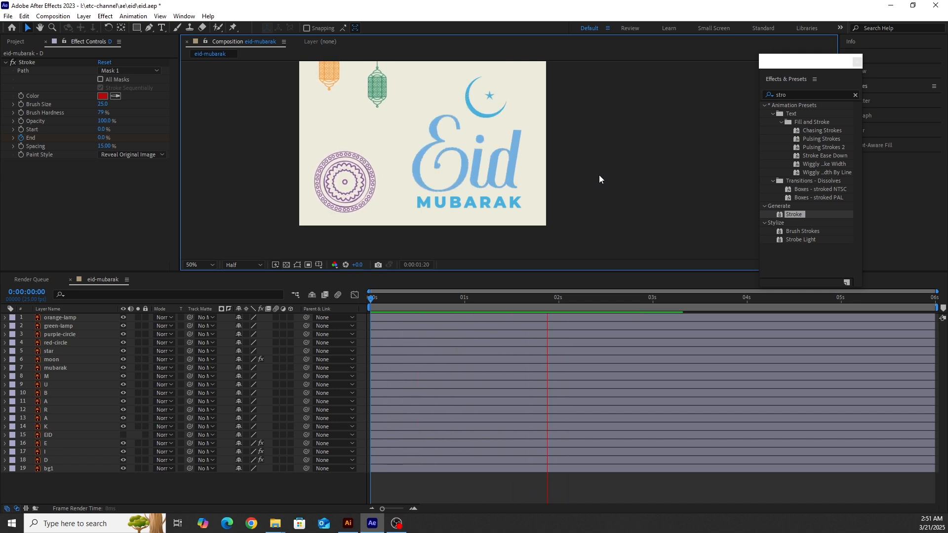
pyautogui.press('space')
pyautogui.scroll(2, 540, 233)
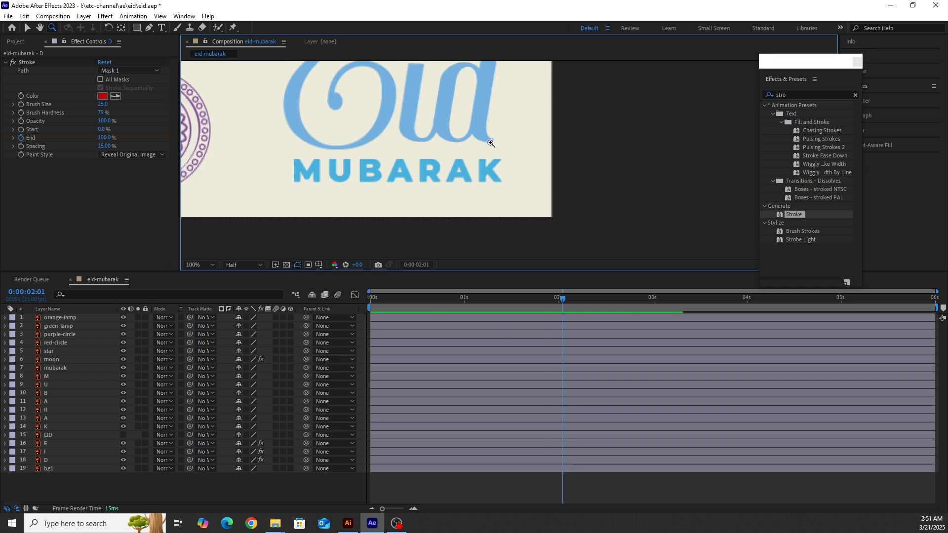
pyautogui.scroll(3, 491, 141)
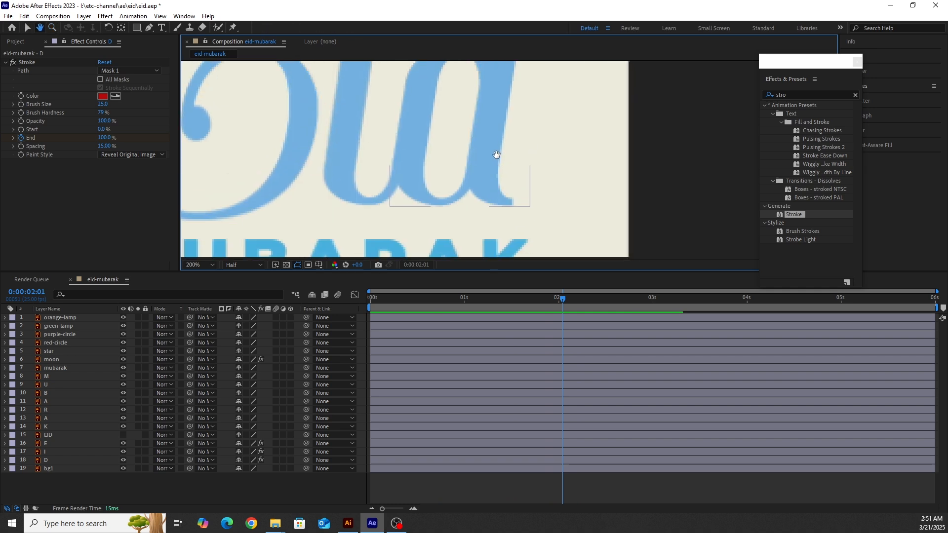
pyautogui.scroll(-3, 496, 154)
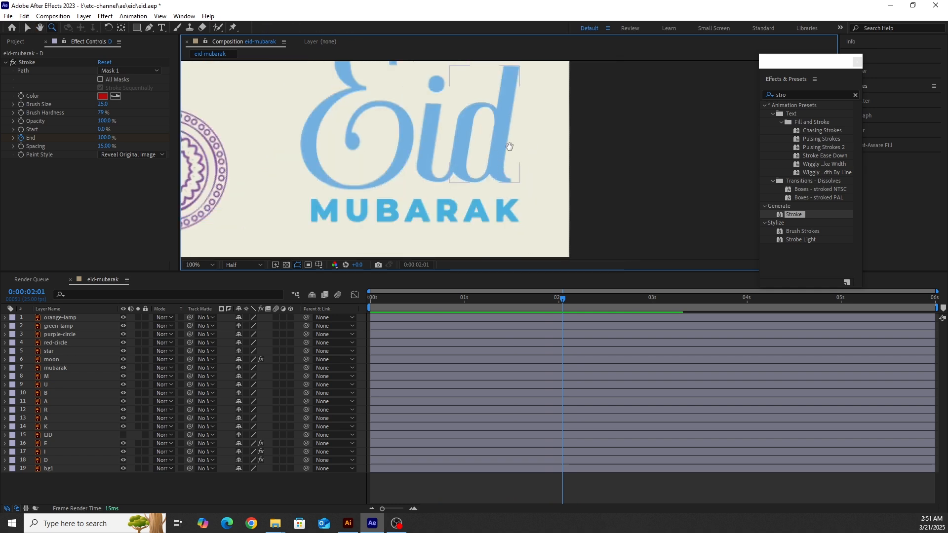
pyautogui.moveTo(510, 146); pyautogui.dragTo(508, 161)
# - Replay the Eid lettering's reveal from the start, then examine the finished D and the overall design
pyautogui.moveTo(562, 298); pyautogui.dragTo(390, 307)
pyautogui.press('space')
pyautogui.moveTo(554, 298); pyautogui.dragTo(361, 303)
pyautogui.press('space')
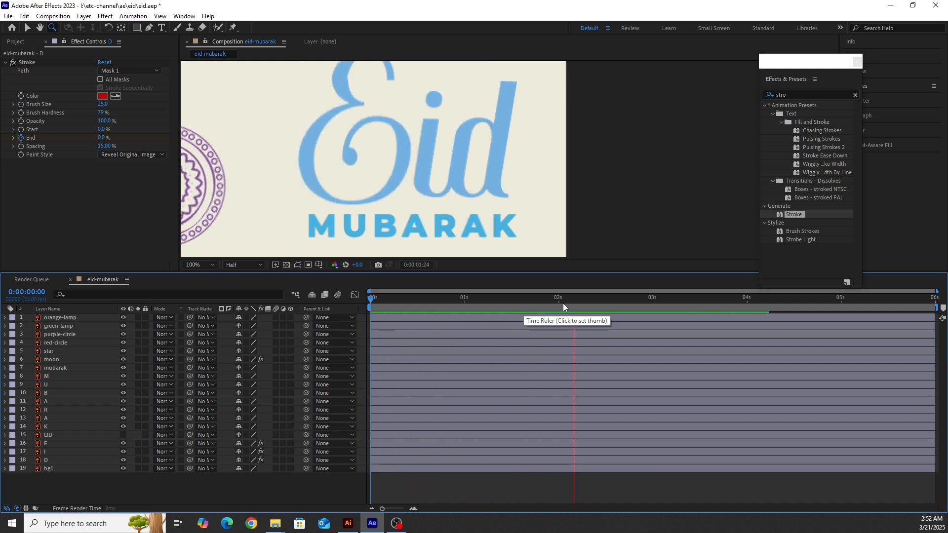
pyautogui.press('space')
pyautogui.press(',')
pyautogui.press(',')
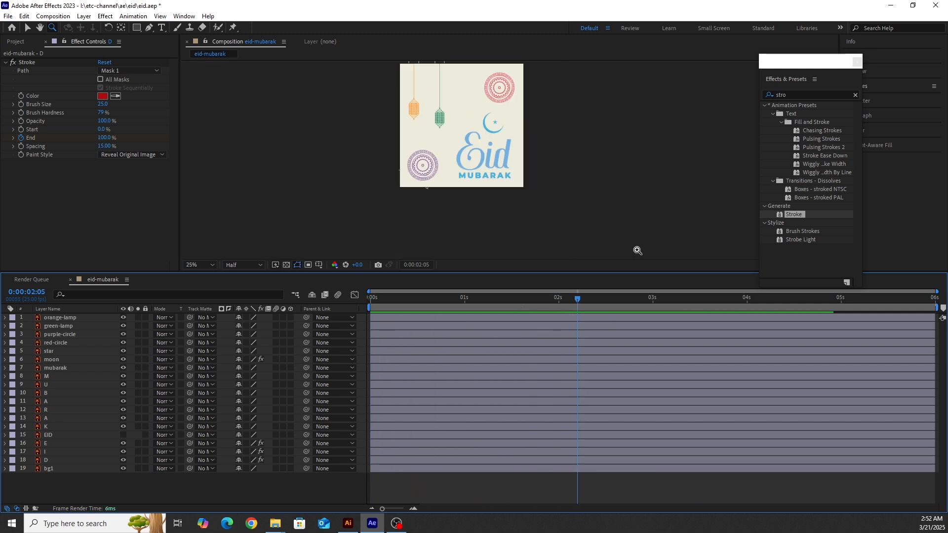
pyautogui.click(505, 161)
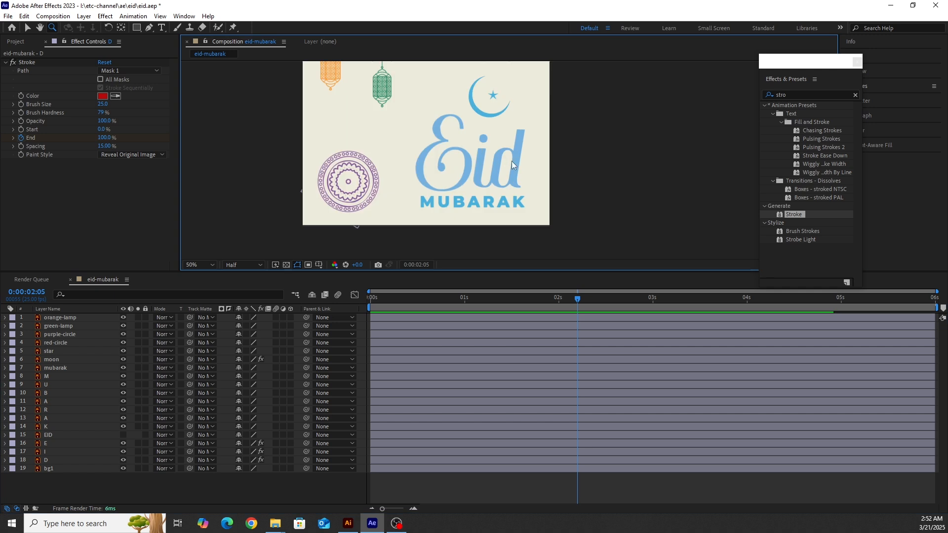
pyautogui.click(520, 185)
pyautogui.press('v')
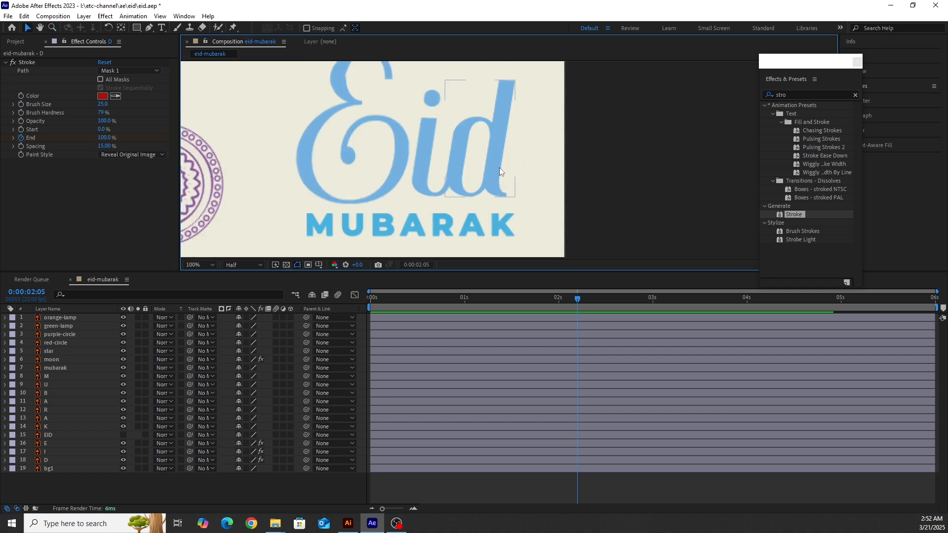
pyautogui.scroll(-2, 498, 171)
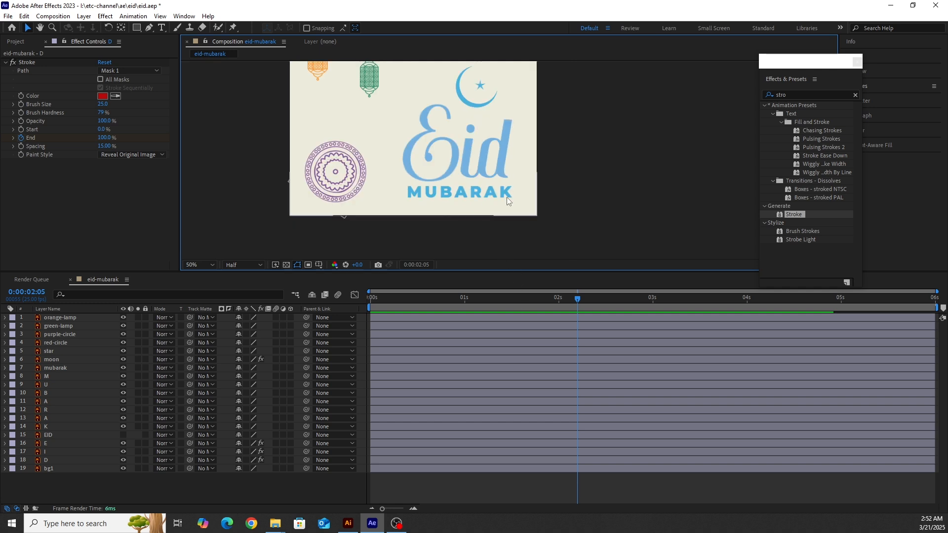
pyautogui.click(500, 169)
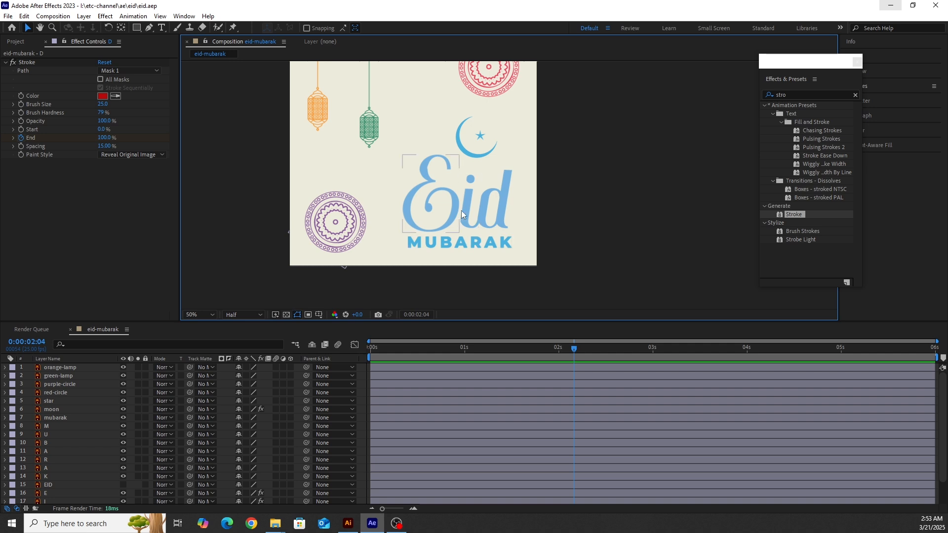
# - Show the combined EID layer to compare it with the separate stroke-revealed letters, then hide it again
pyautogui.moveTo(279, 322); pyautogui.dragTo(280, 292)
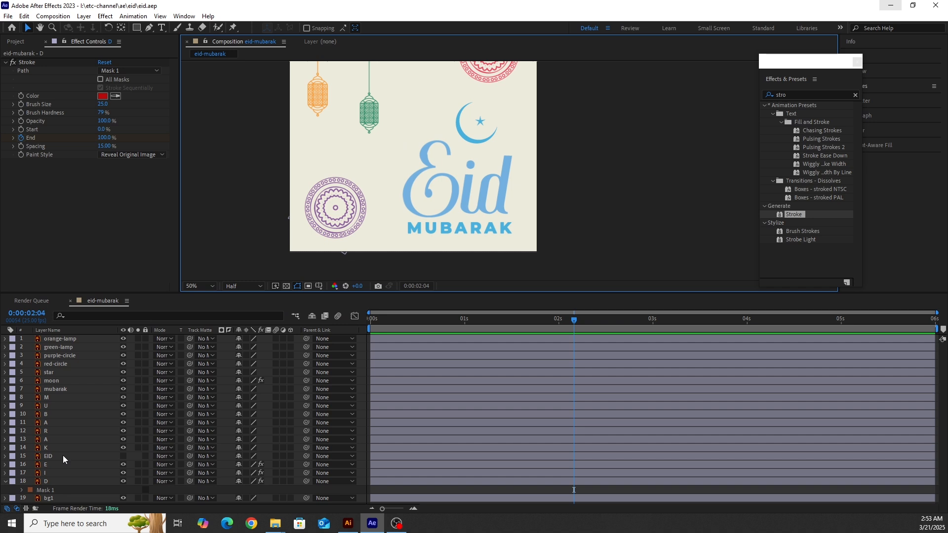
pyautogui.click(64, 456)
pyautogui.click(123, 456)
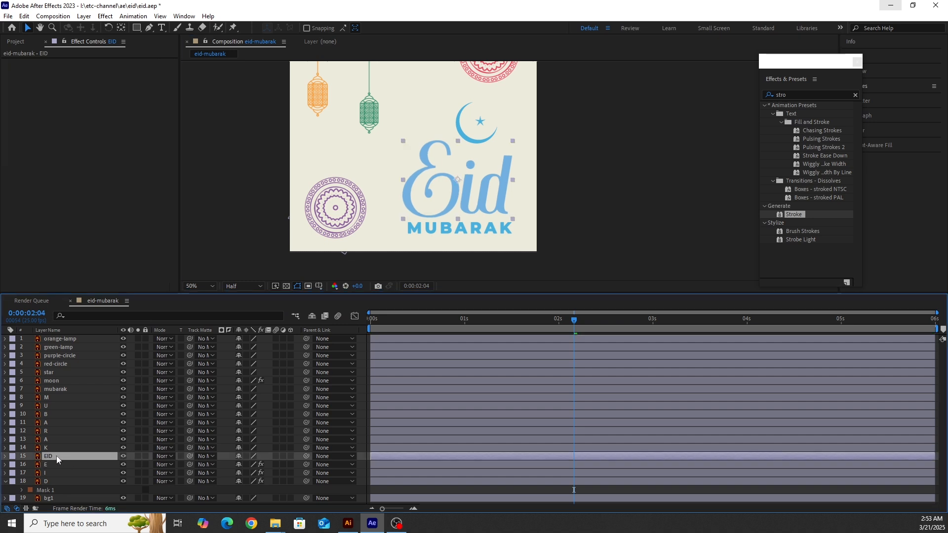
pyautogui.click(124, 455)
# - Enlarge the timeline area and collapse the D layer's mask properties so all layers fit
pyautogui.click(63, 480)
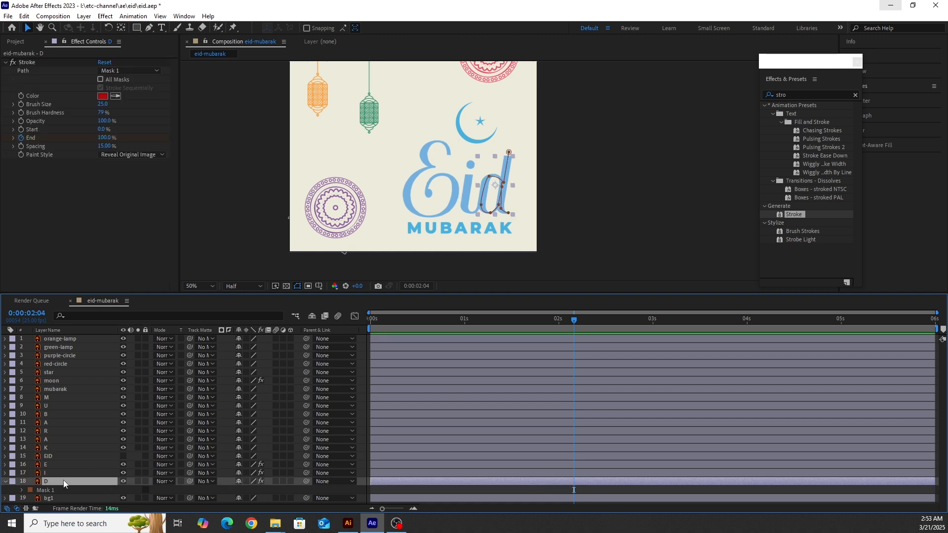
pyautogui.press('m')
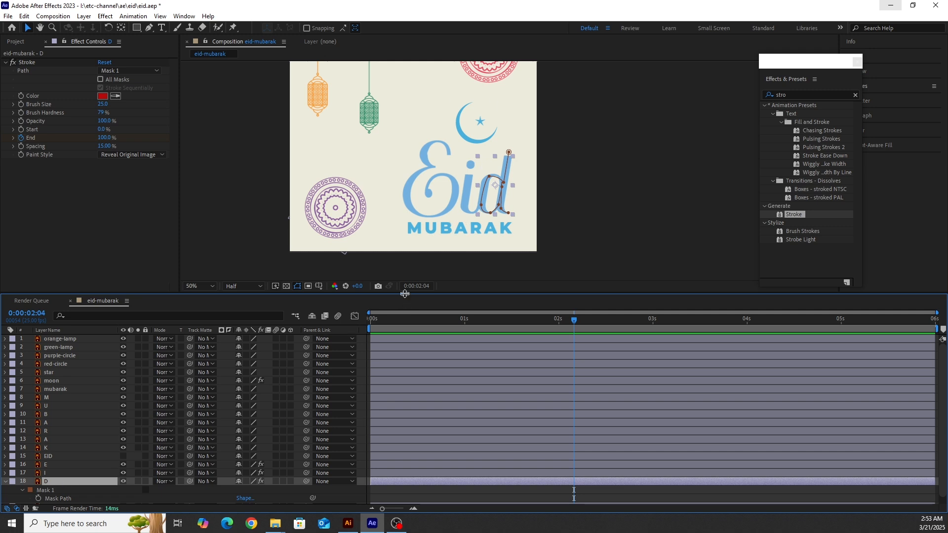
pyautogui.moveTo(405, 294); pyautogui.dragTo(404, 267)
pyautogui.press('m')
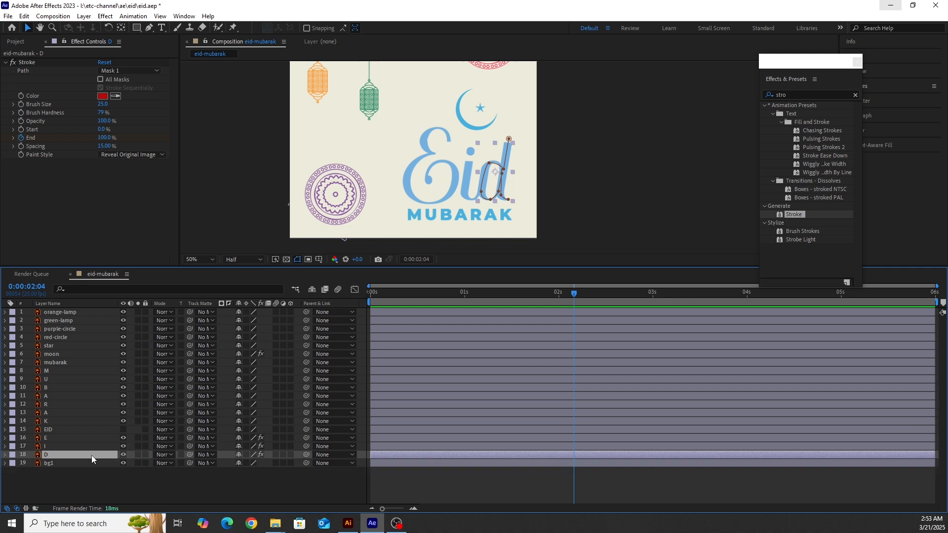
pyautogui.click(624, 170)
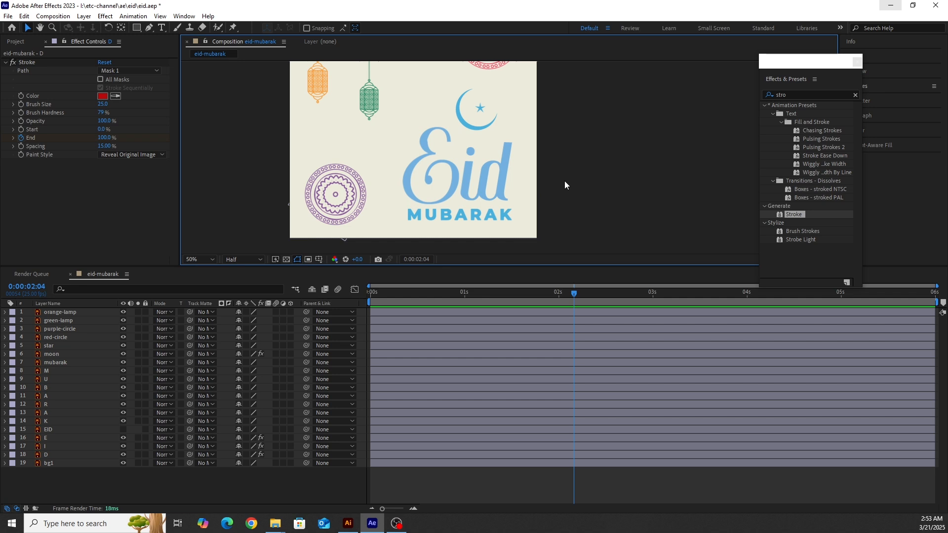
# - Set the current time to 0:00:02:07, after the letters' reveal, and make the combined EID layer visible
pyautogui.moveTo(574, 295); pyautogui.dragTo(364, 303)
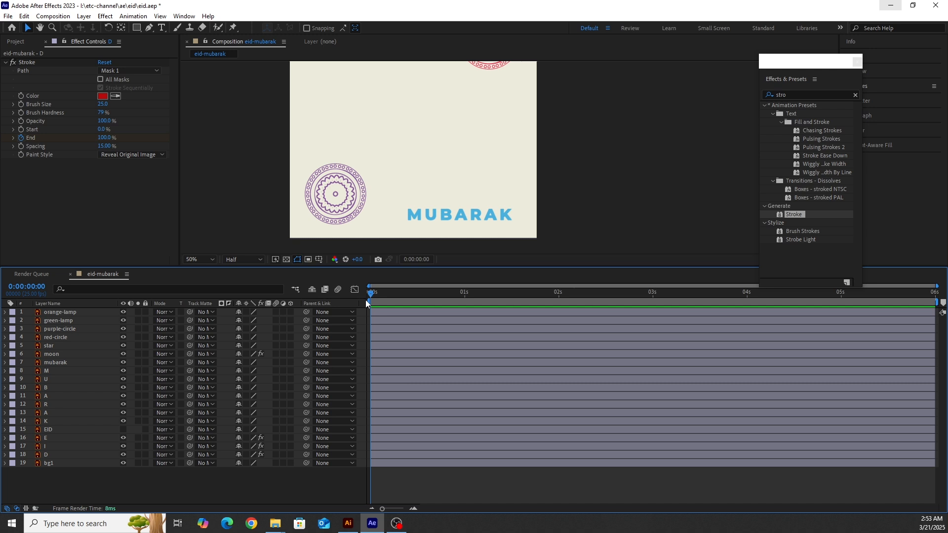
pyautogui.moveTo(366, 304)
pyautogui.mouseDown()
pyautogui.moveTo(592, 306)
pyautogui.moveTo(584, 307)
pyautogui.mouseUp()
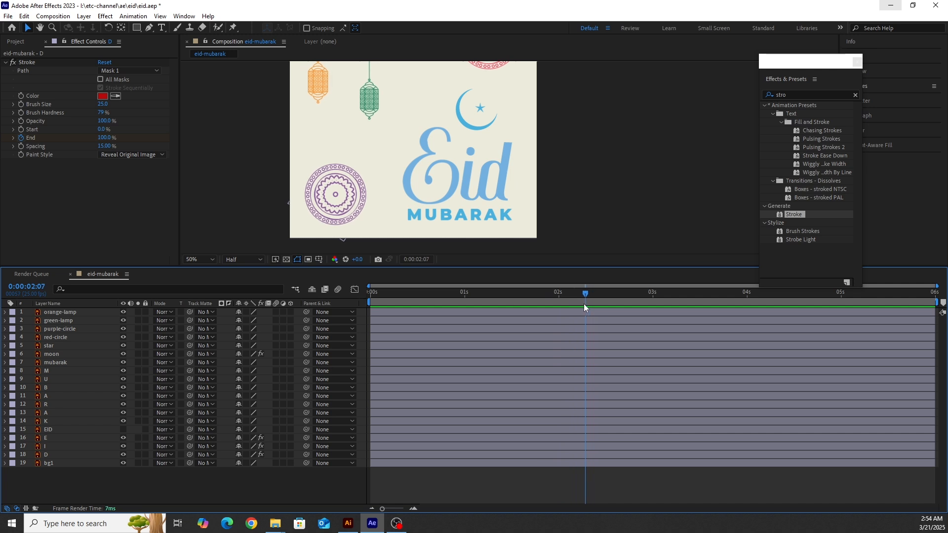
pyautogui.click(124, 429)
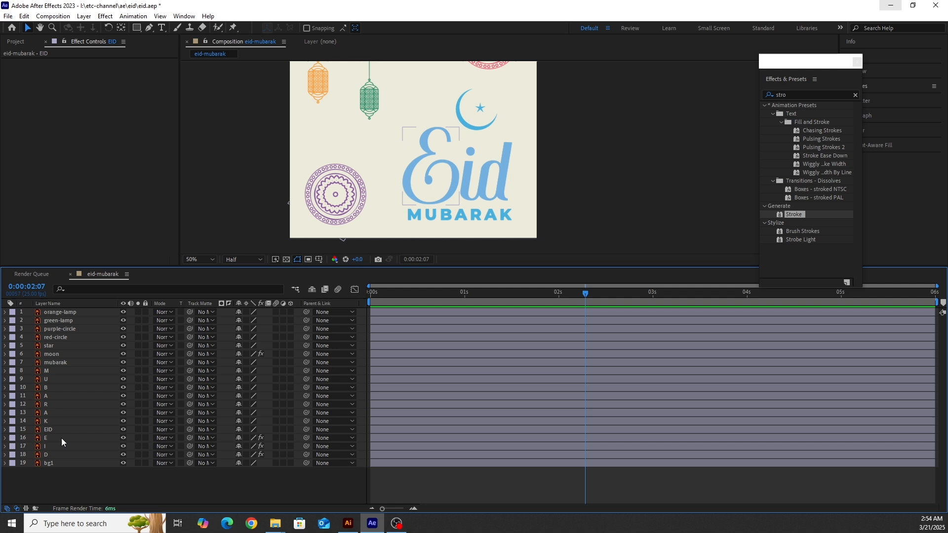
# - Split the combined EID layer at 0:00:02:07 and delete the portion before the cut
pyautogui.click(62, 429)
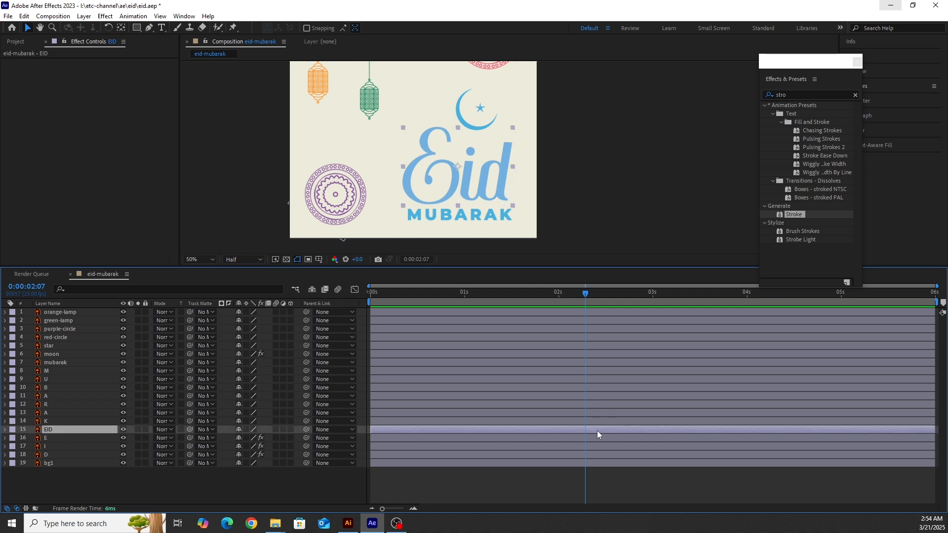
pyautogui.hotkey('ctrl', 'shift', 'd')
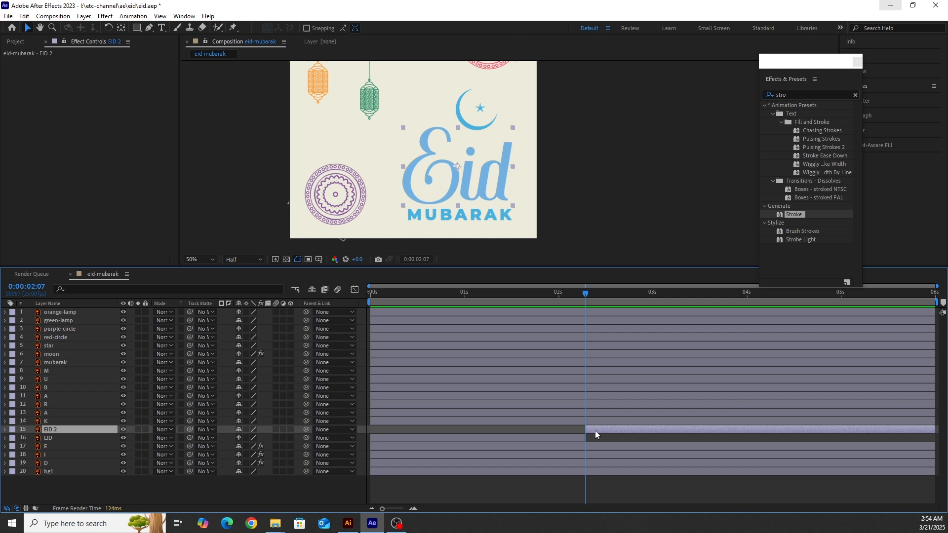
pyautogui.click(555, 439)
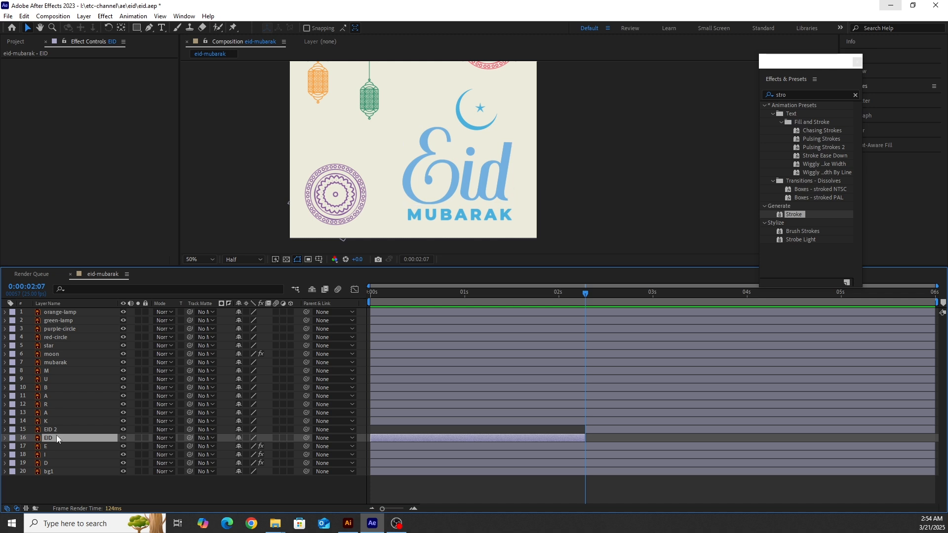
pyautogui.press('Delete')
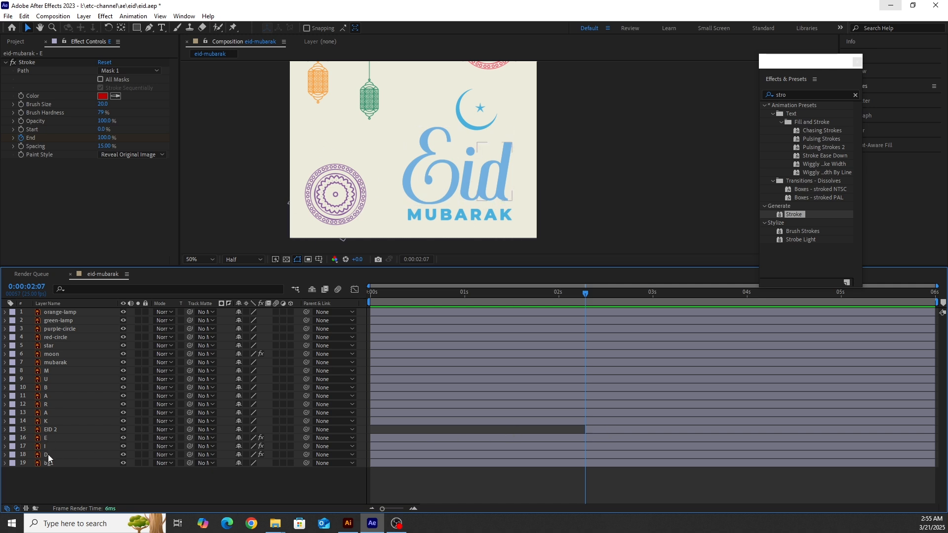
# - Split the separate E, I and D letter layers together at 0:00:02:07
pyautogui.click(56, 439)
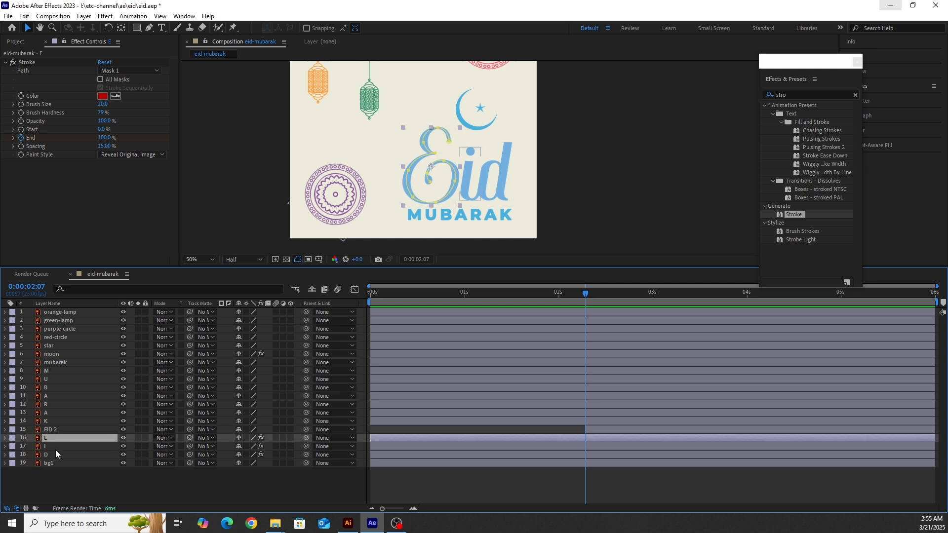
pyautogui.keyDown('shift'); pyautogui.click(56, 454); pyautogui.keyUp('shift')
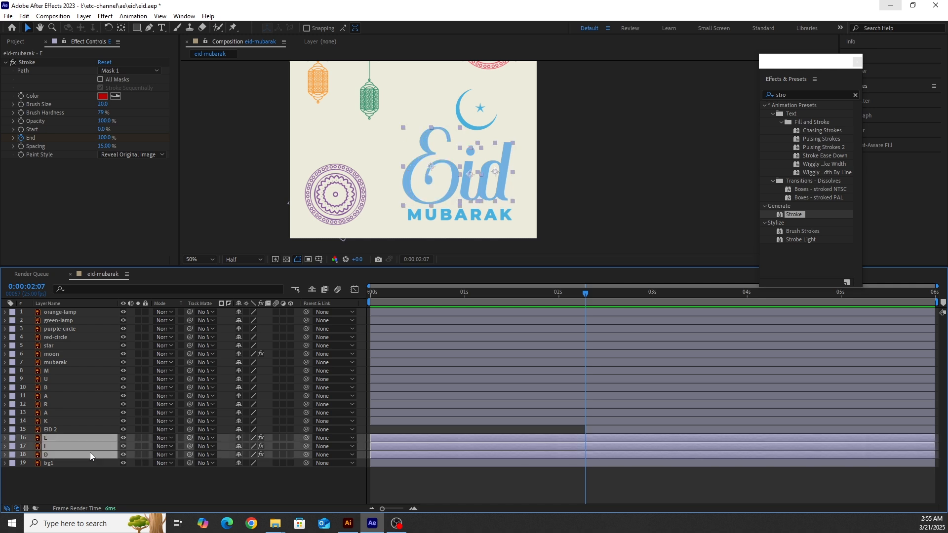
pyautogui.hotkey('ctrl', 'shift', 'd')
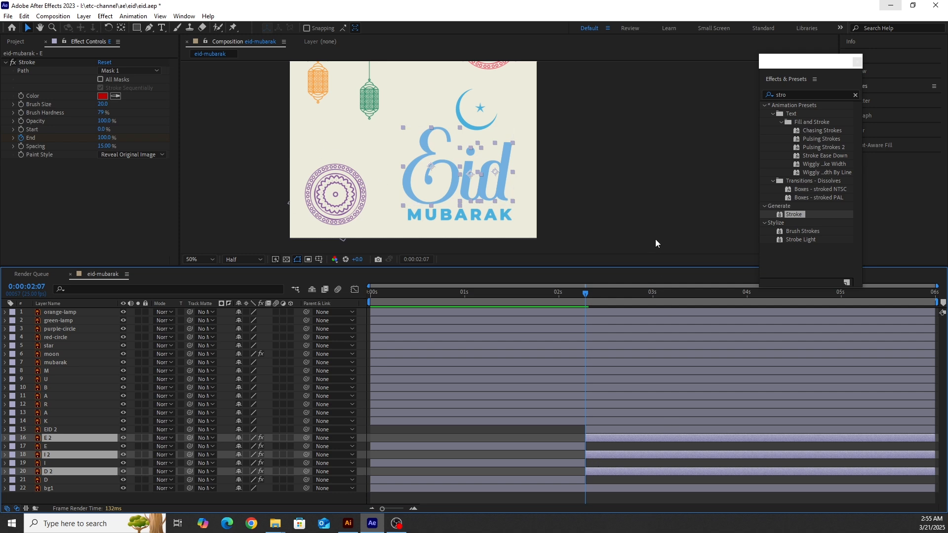
# - Delete the E 2, I 2 and D 2 layers that cover the time after the split
pyautogui.click(611, 449)
pyautogui.click(617, 440)
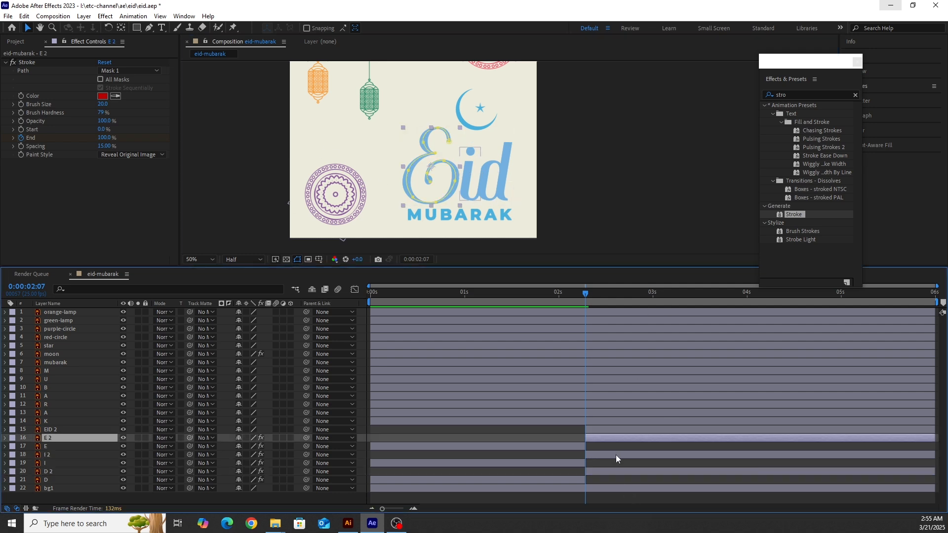
pyautogui.keyDown('shift'); pyautogui.click(616, 456); pyautogui.keyUp('shift')
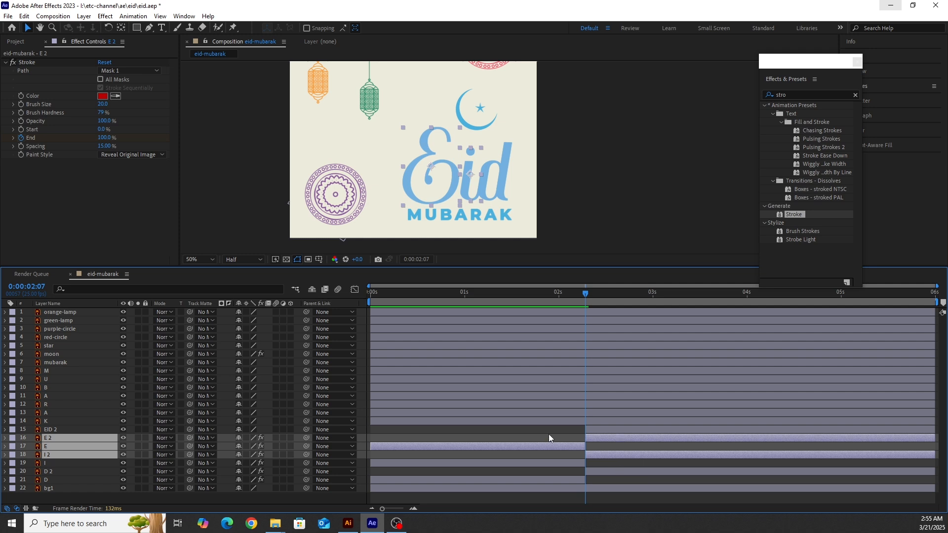
pyautogui.click(607, 444)
pyautogui.click(608, 439)
pyautogui.keyDown('ctrl'); pyautogui.click(610, 455); pyautogui.keyUp('ctrl')
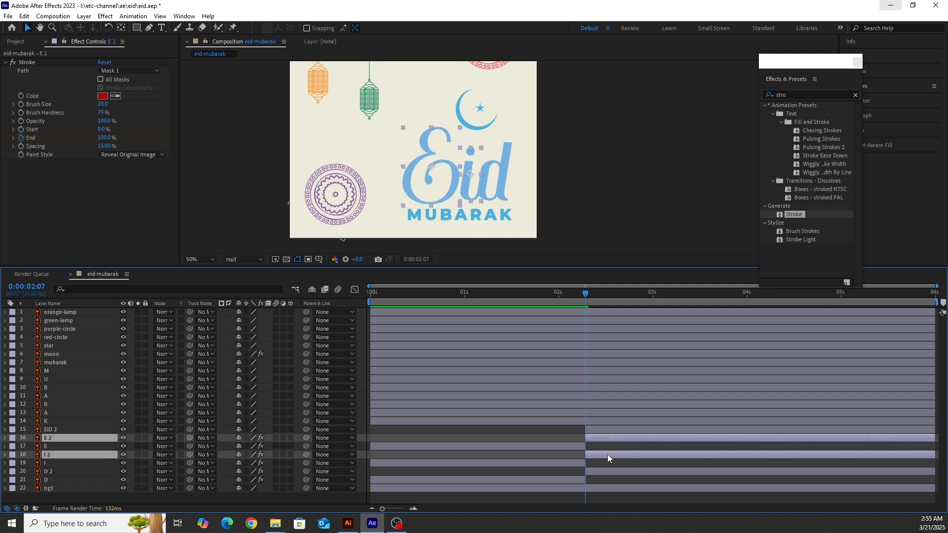
pyautogui.keyDown('ctrl'); pyautogui.click(632, 474); pyautogui.keyUp('ctrl')
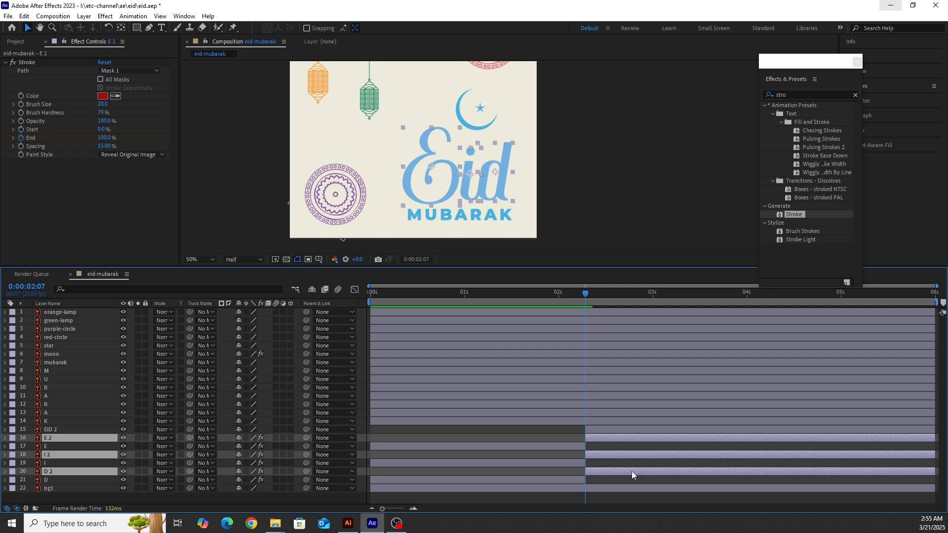
pyautogui.press('Delete')
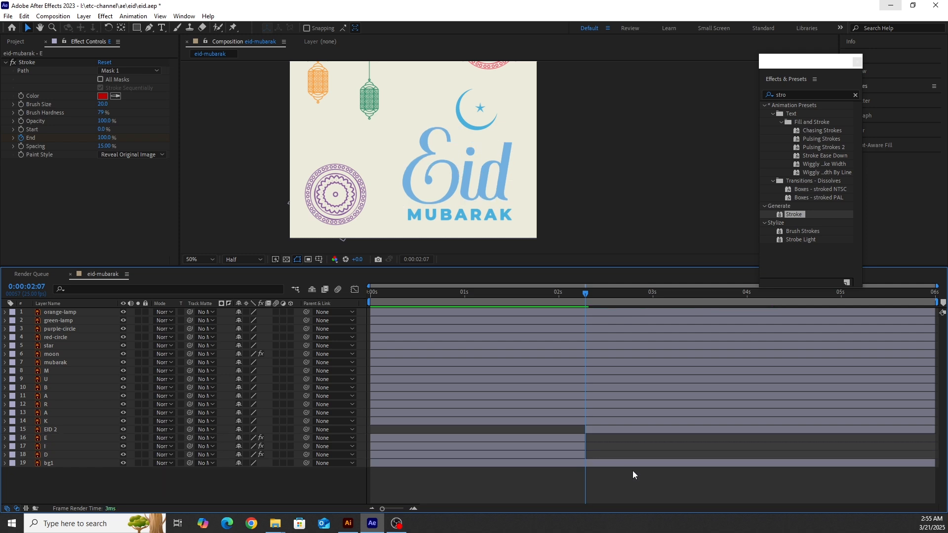
# - Preview the animation from the start to check the handover from the separate letters to the combined EID layer
pyautogui.moveTo(584, 295); pyautogui.dragTo(374, 296)
pyautogui.press('space')
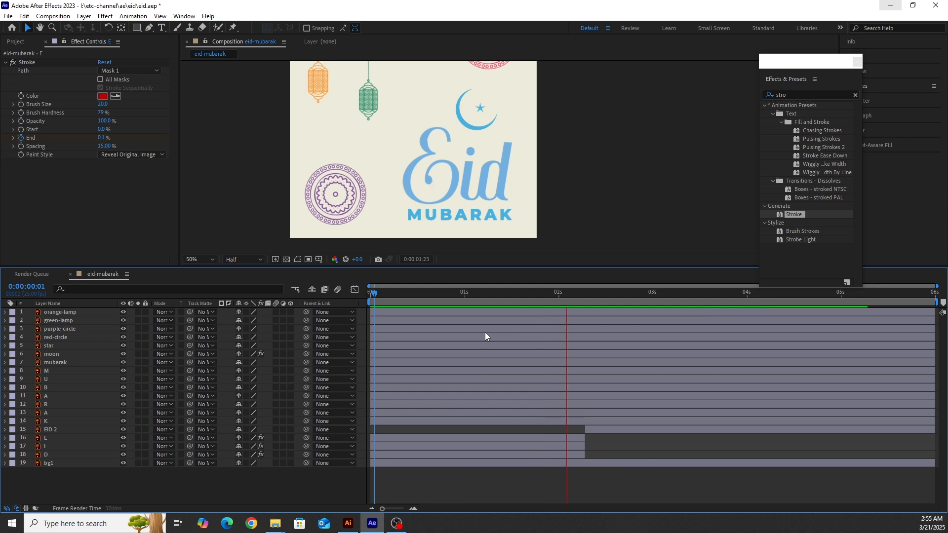
# - Apply the CC Light Sweep effect to the EID 2 layer with the playhead at 0:00:02:07
pyautogui.press('space')
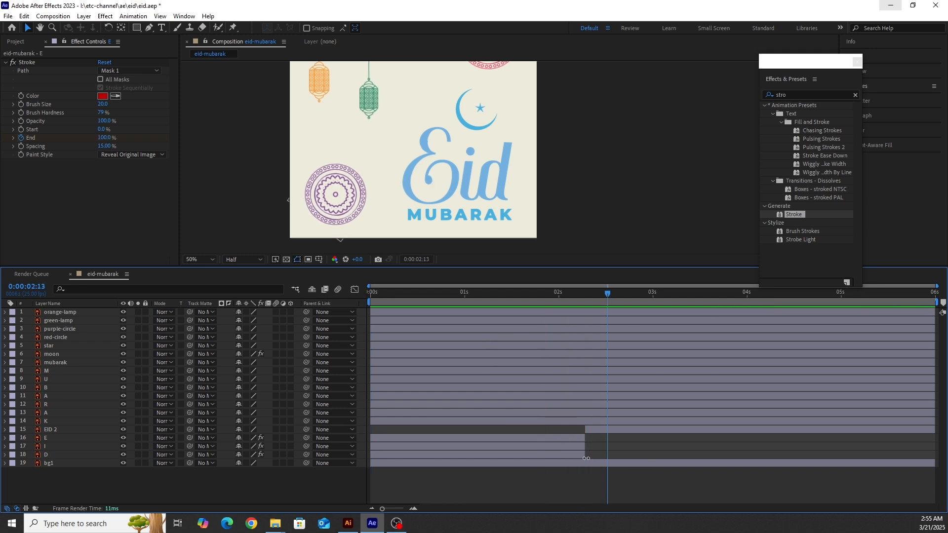
pyautogui.click(593, 432)
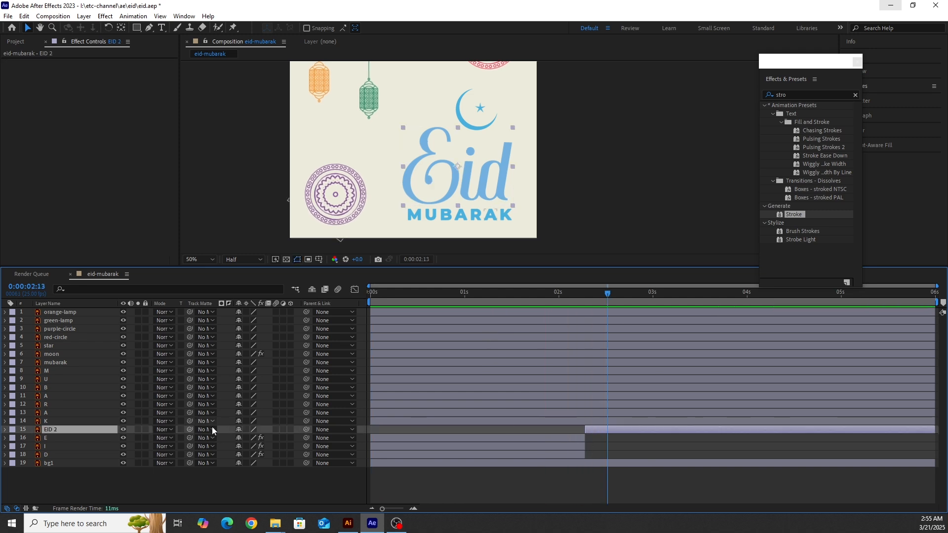
pyautogui.moveTo(608, 295); pyautogui.dragTo(585, 297)
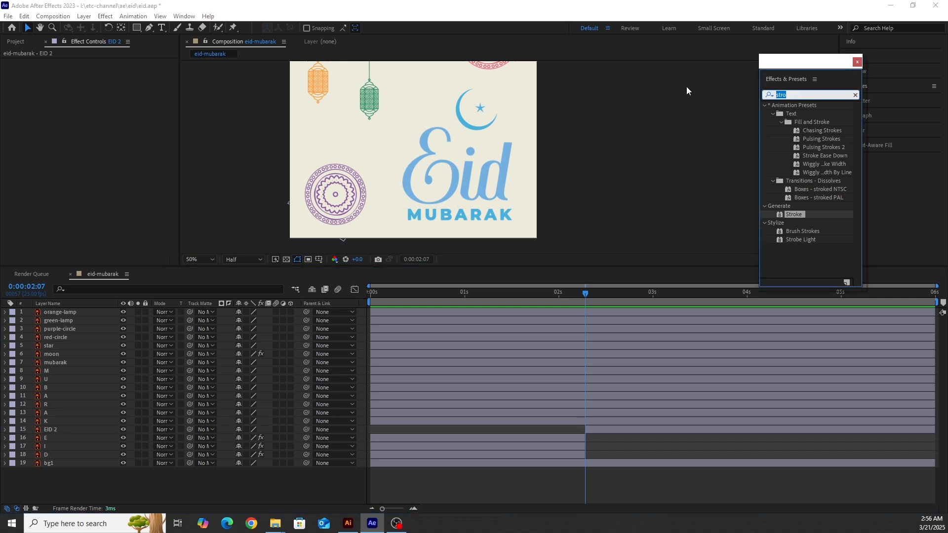
pyautogui.write('cc li')
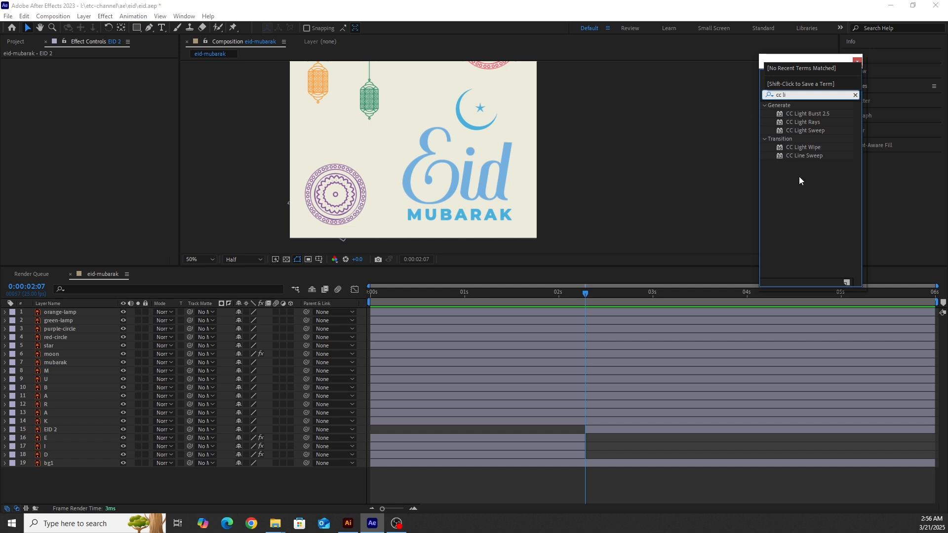
pyautogui.click(807, 130)
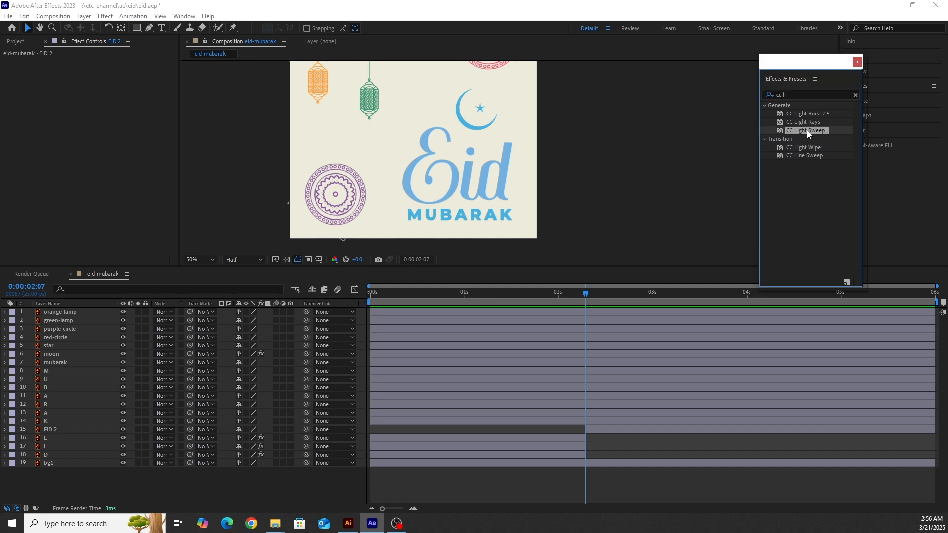
pyautogui.moveTo(806, 131); pyautogui.dragTo(642, 428)
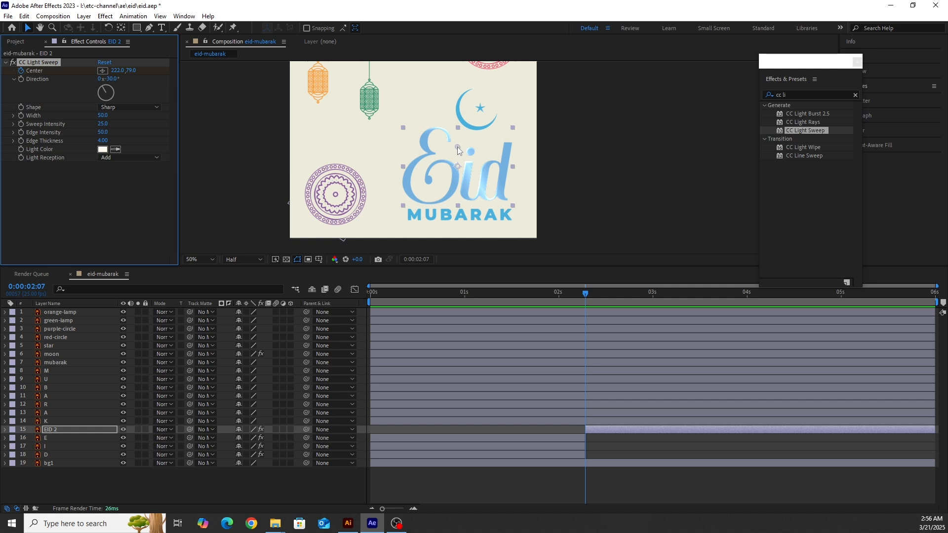
# - Animate the light sweep's Center from -120, 153 at 0:00:02:07 to 498, -109 at 0:00:05:00
pyautogui.moveTo(458, 147); pyautogui.dragTo(371, 169)
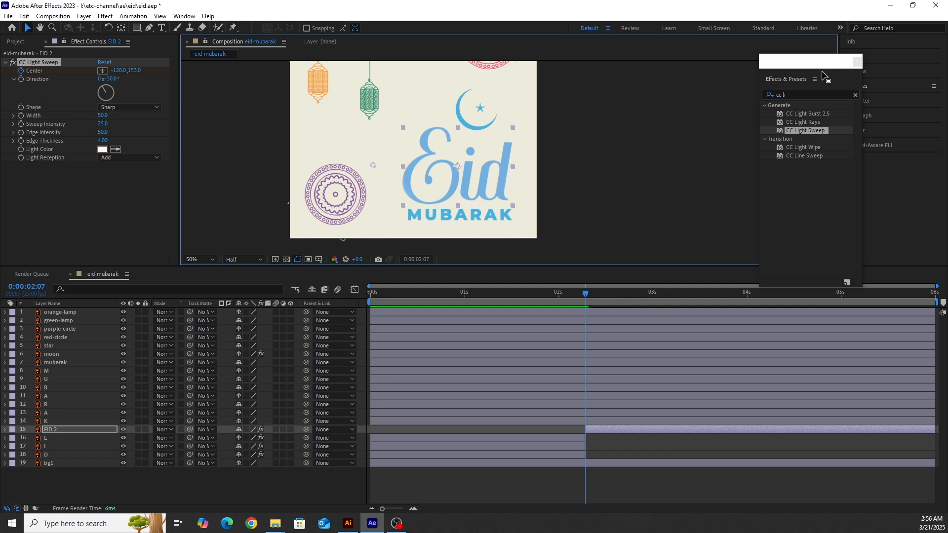
pyautogui.click(857, 63)
pyautogui.moveTo(586, 295); pyautogui.dragTo(671, 296)
pyautogui.moveTo(705, 298); pyautogui.dragTo(840, 301)
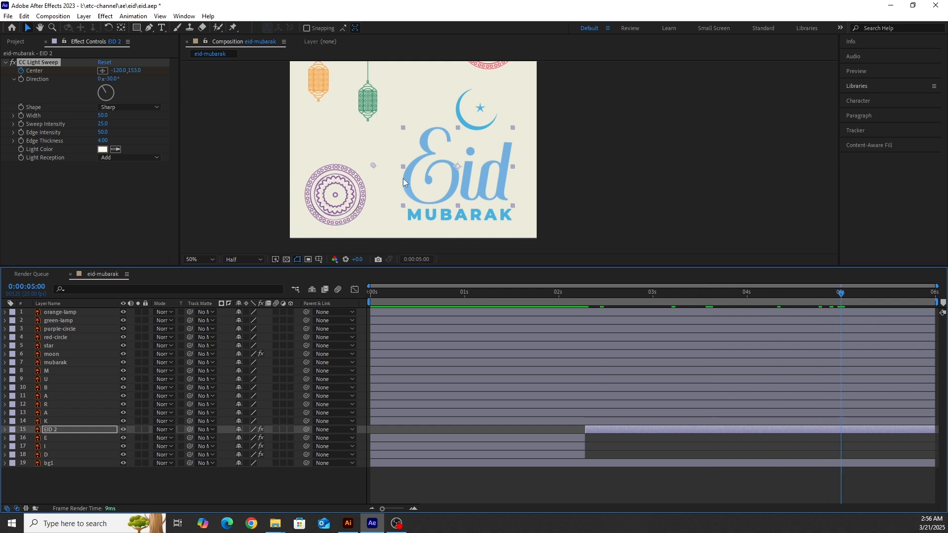
pyautogui.moveTo(380, 163); pyautogui.dragTo(524, 99)
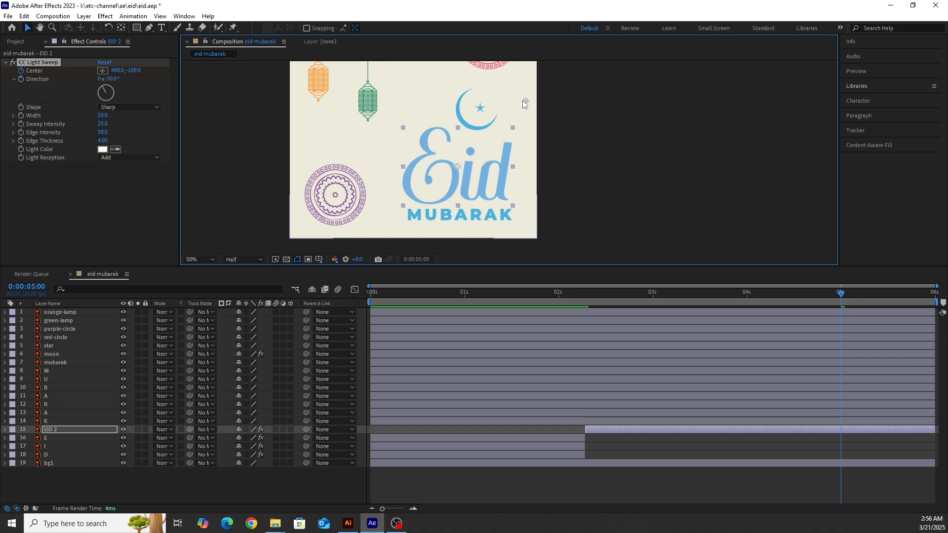
# - Preview the light sweep across the Eid lettering, including a full playback from the start
pyautogui.click(562, 294)
pyautogui.press('space')
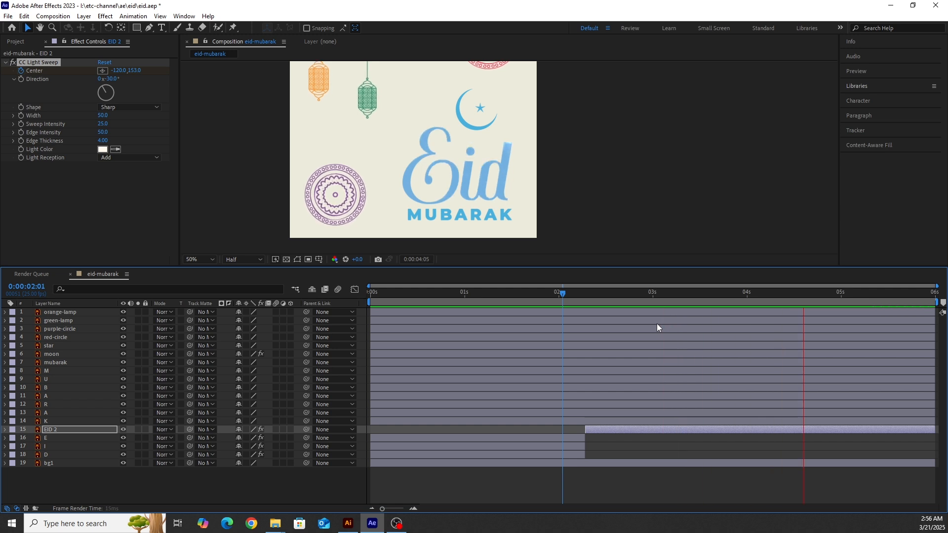
pyautogui.press('space')
pyautogui.press('Home')
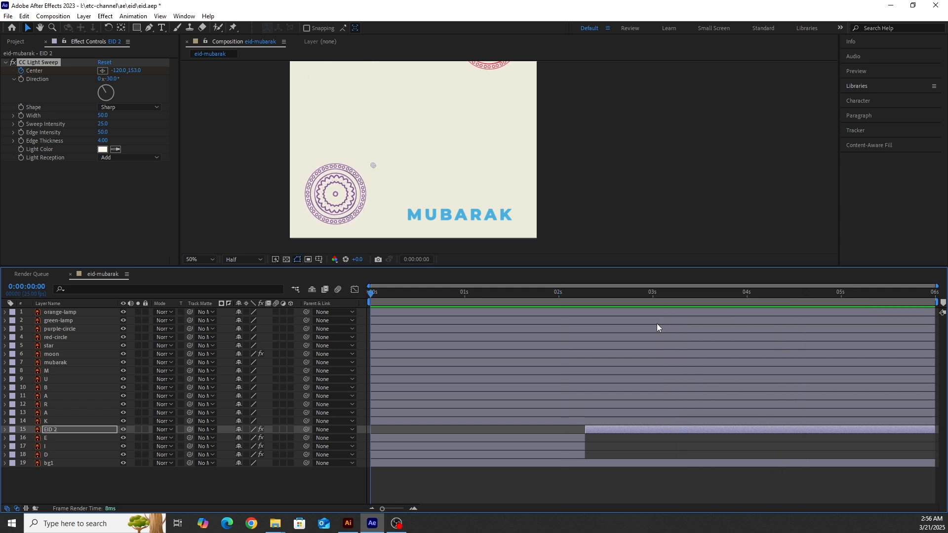
pyautogui.press('space')
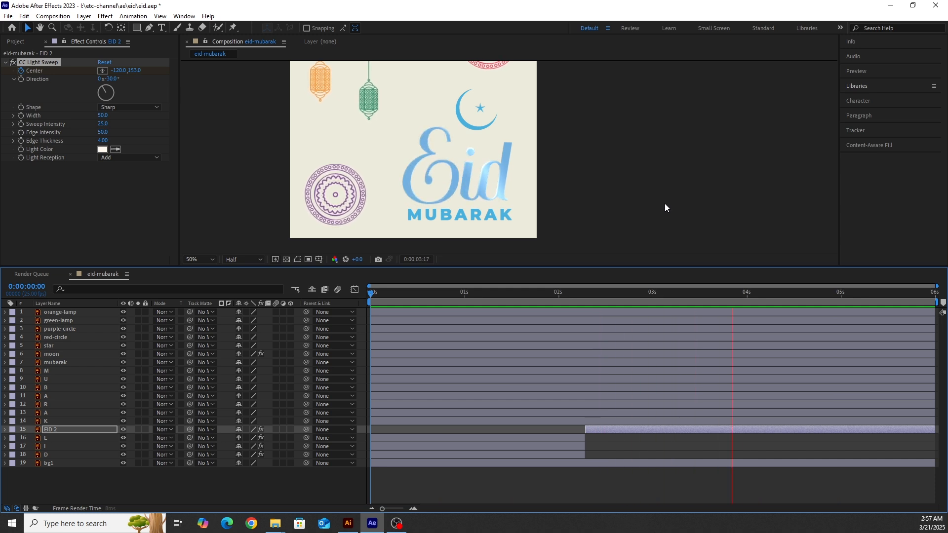
pyautogui.click(653, 208)
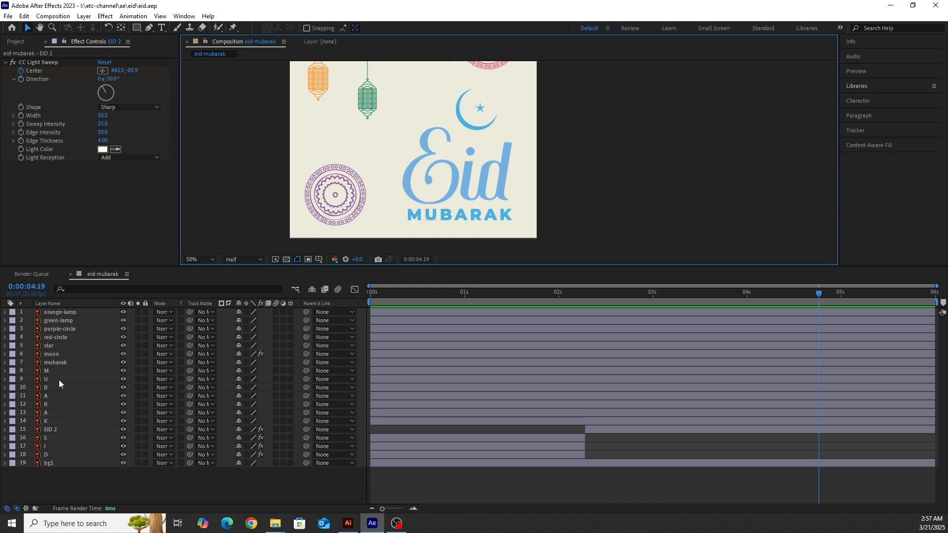
# - Hide the combined mubarak layer and move the playhead to 0:00:01:04
pyautogui.click(55, 362)
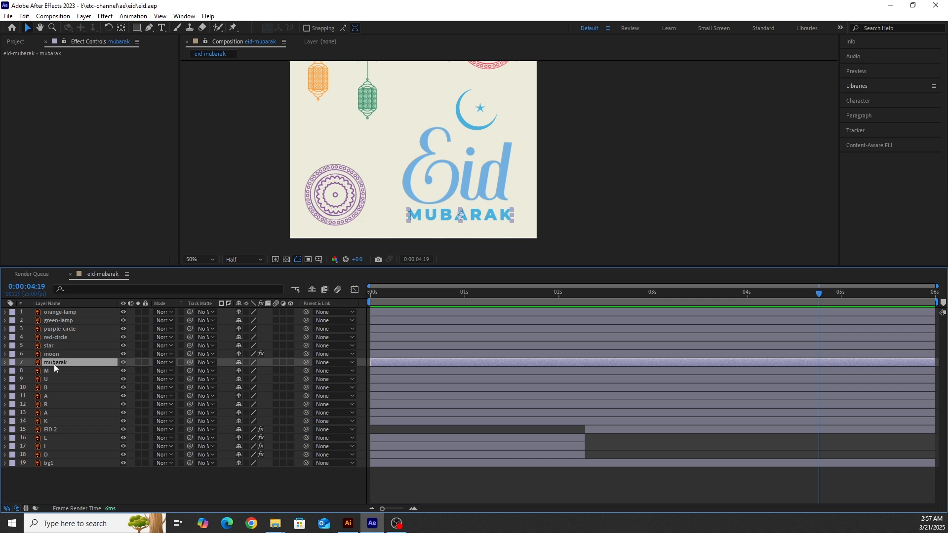
pyautogui.click(123, 362)
pyautogui.click(482, 293)
pyautogui.moveTo(482, 293)
pyautogui.mouseDown()
pyautogui.moveTo(436, 295)
pyautogui.moveTo(480, 297)
pyautogui.mouseUp()
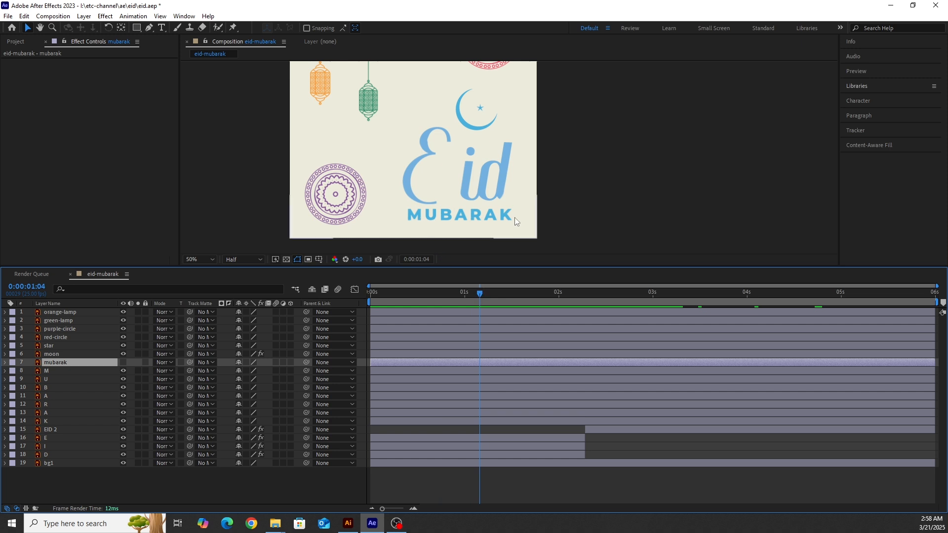
# - Reveal Scale for the seven separate MUBARAK letter layers, M through K, and unlink their scale proportions
pyautogui.click(60, 372)
pyautogui.keyDown('shift'); pyautogui.click(60, 421); pyautogui.keyUp('shift')
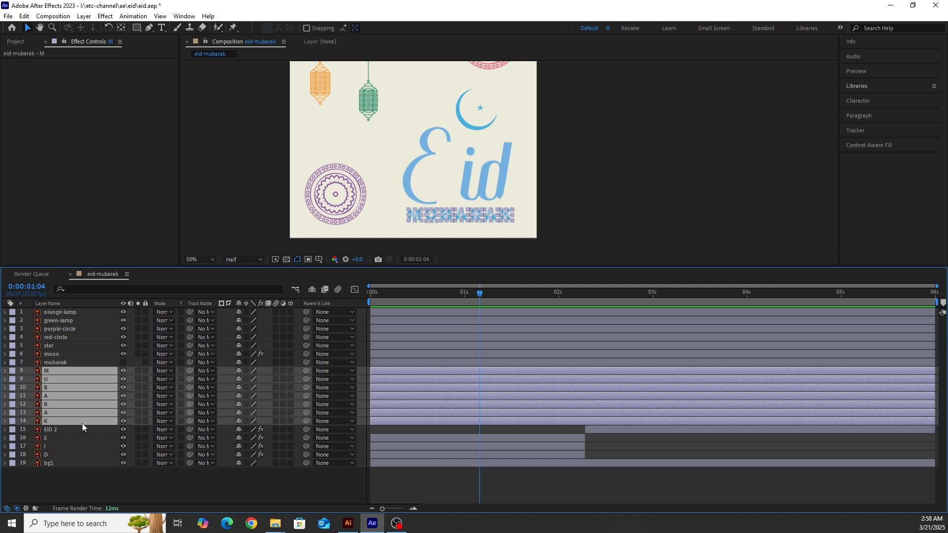
pyautogui.press('s')
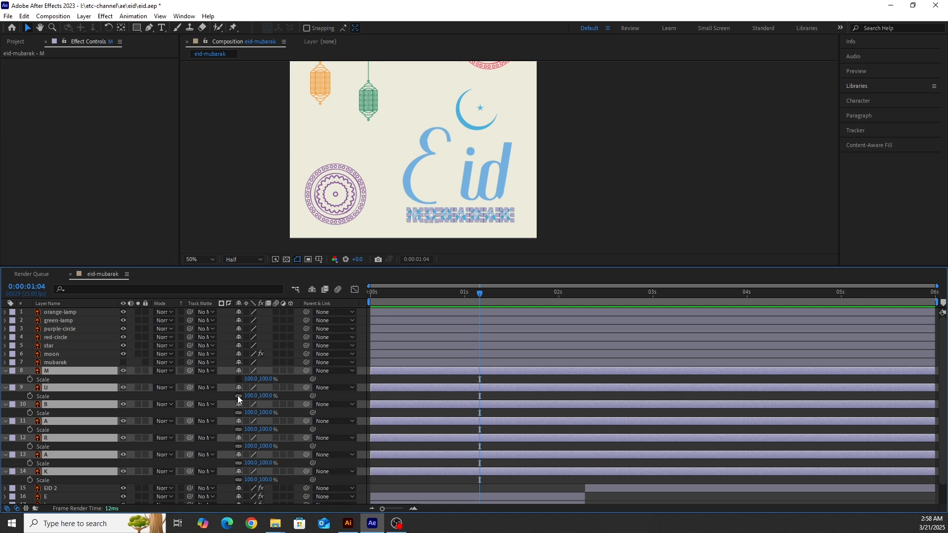
pyautogui.click(376, 414)
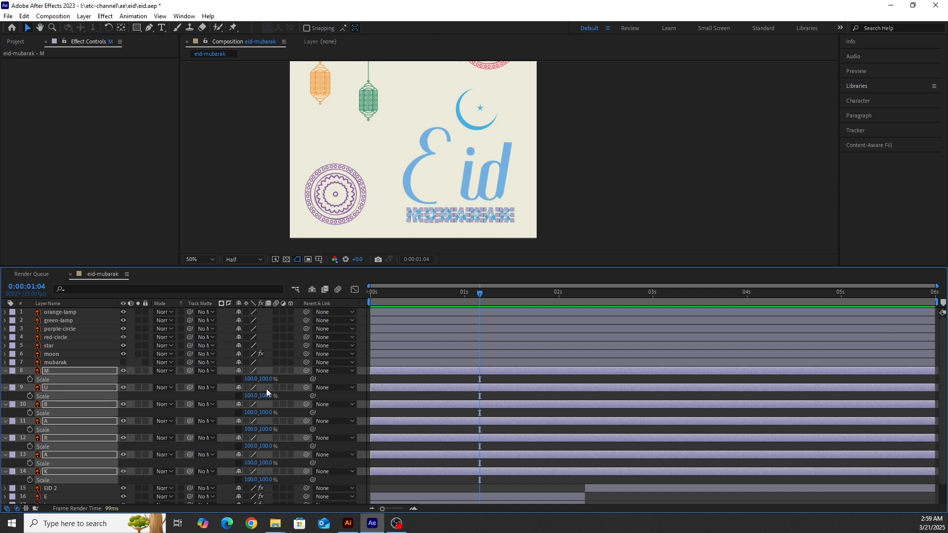
# - Set the horizontal scale of all MUBARAK letters to 0% and start Scale keyframes at 0:00:01:04
pyautogui.click(251, 379)
pyautogui.write('0')
pyautogui.press('Return')
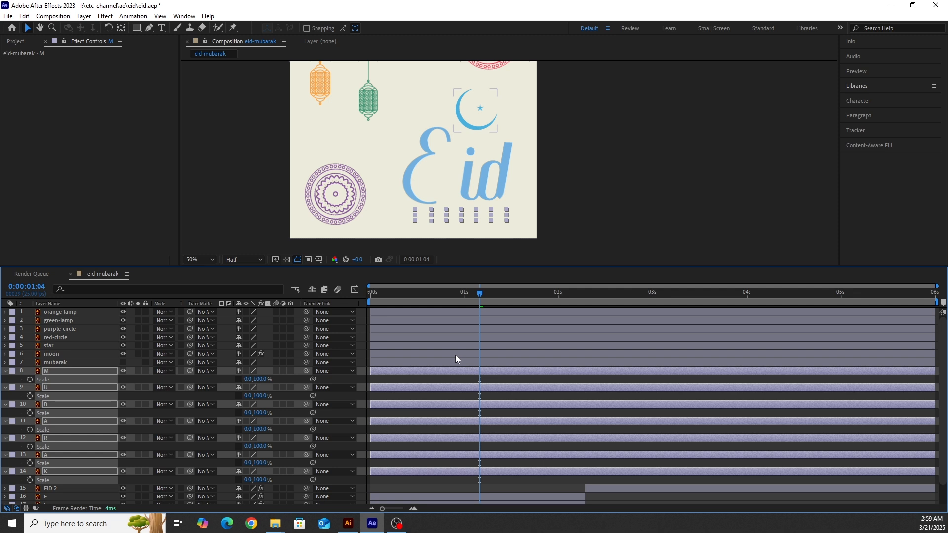
pyautogui.click(29, 379)
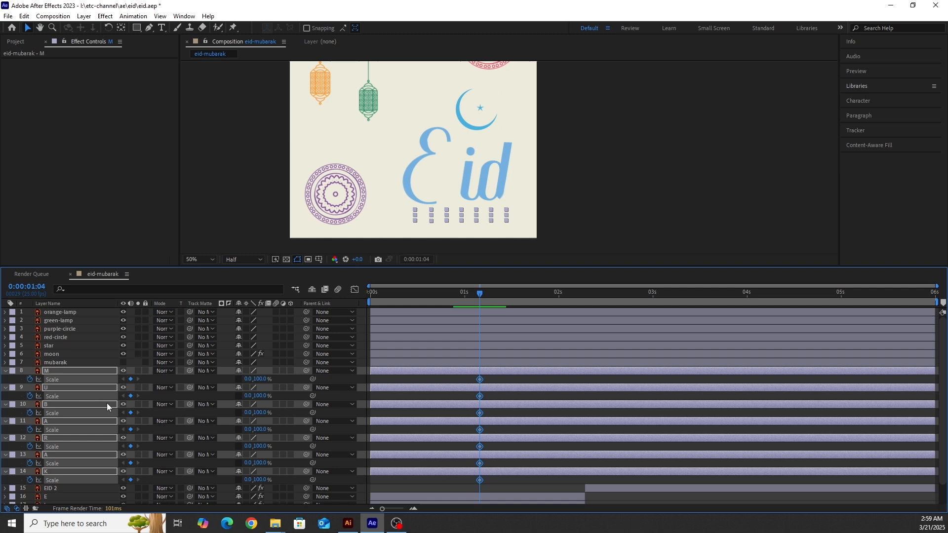
# - Keyframe the horizontal scale of all MUBARAK letters at 100% at 0:00:01:24
pyautogui.moveTo(520, 294); pyautogui.dragTo(556, 295)
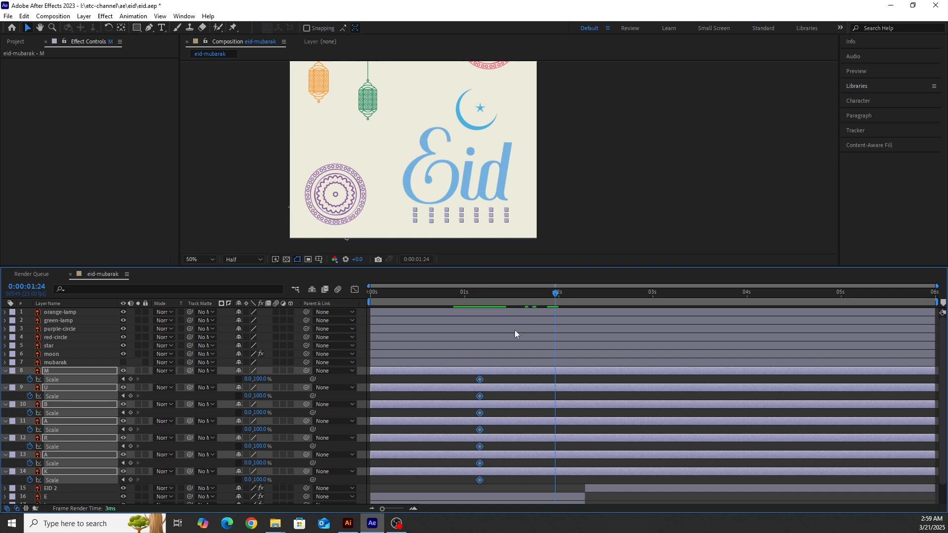
pyautogui.click(249, 379)
pyautogui.write('100')
pyautogui.press('Return')
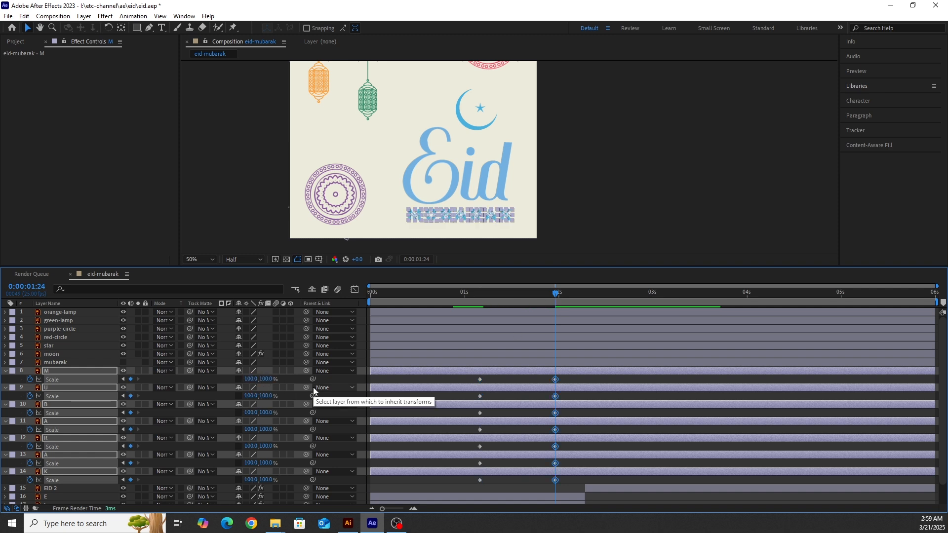
pyautogui.click(573, 221)
# - Play back the MUBARAK letter scale animation several times from just before its first keyframes
pyautogui.click(431, 296)
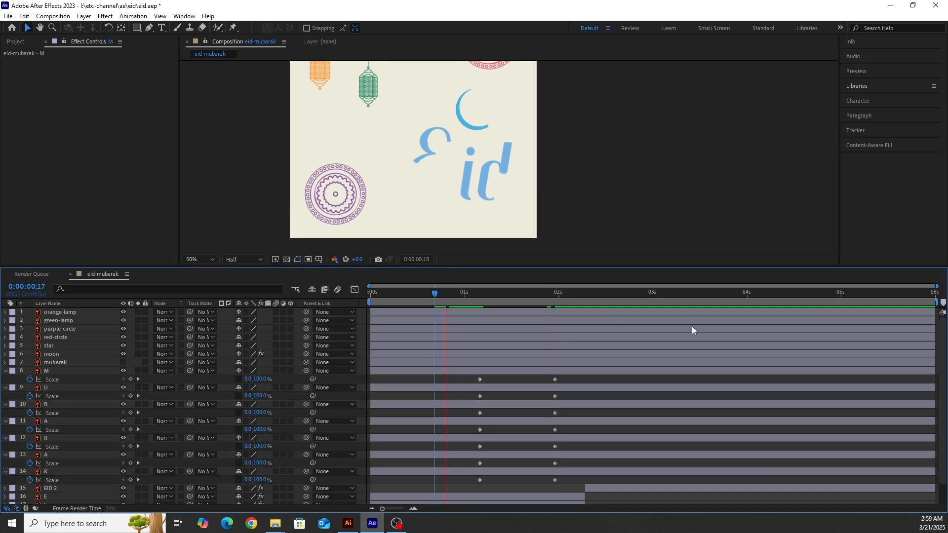
pyautogui.press('space')
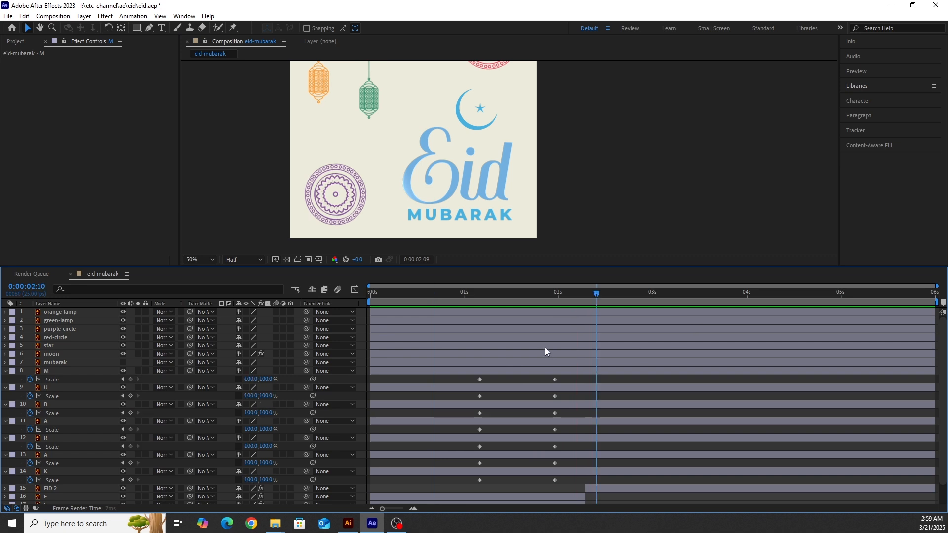
pyautogui.click(443, 292)
pyautogui.press('space')
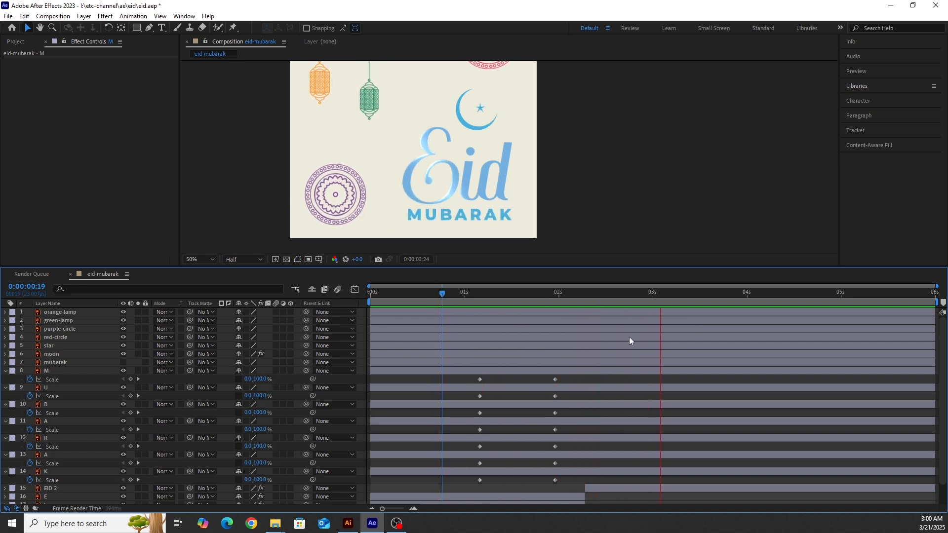
pyautogui.click(451, 292)
pyautogui.press('space')
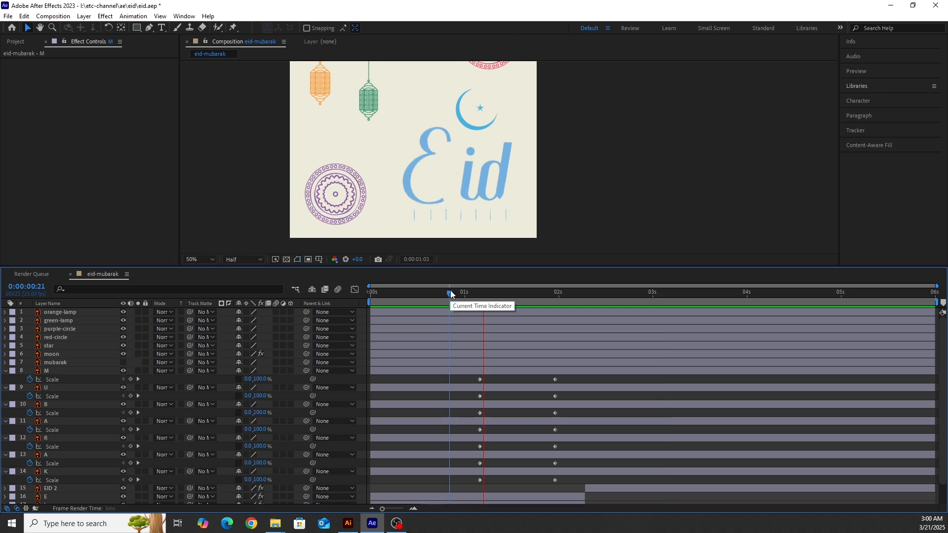
pyautogui.press('space')
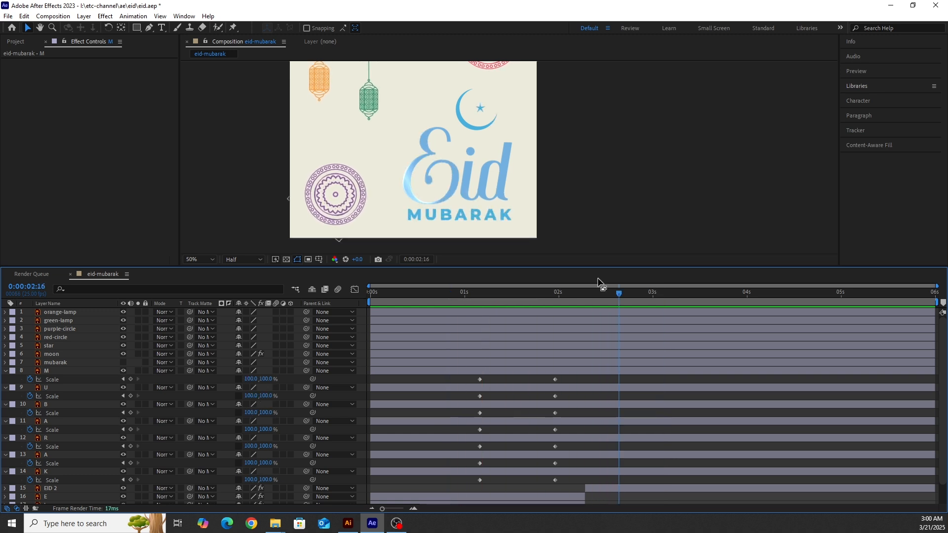
# - Apply Easy Ease to all Scale keyframes of the MUBARAK letter layers
pyautogui.moveTo(570, 378); pyautogui.dragTo(472, 484)
pyautogui.press('F9')
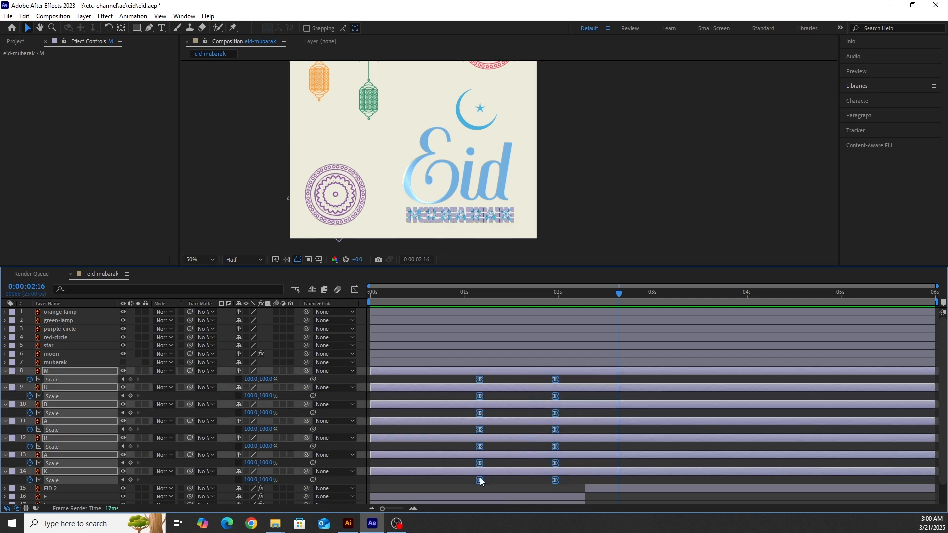
pyautogui.click(596, 229)
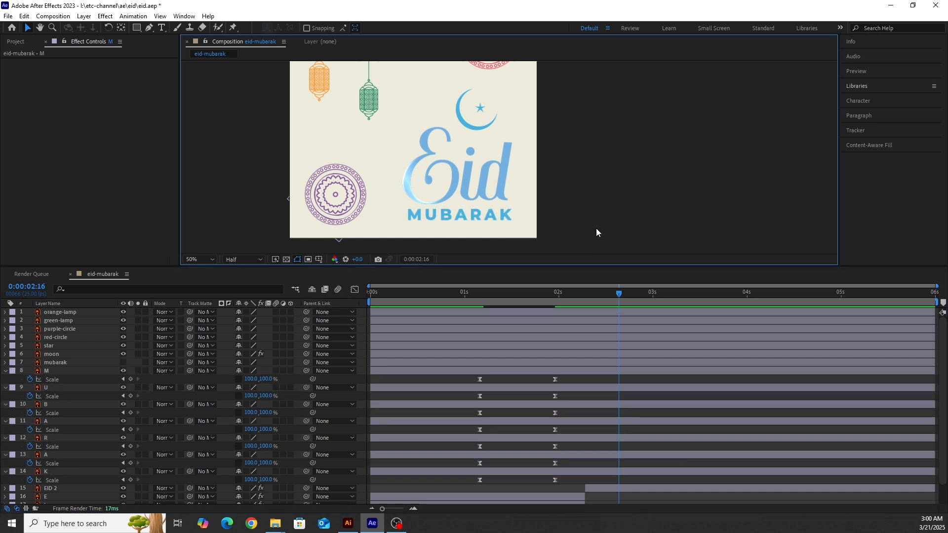
# - Preview the eased MUBARAK letter animation from 0:00:00:15 and save the project
pyautogui.click(427, 295)
pyautogui.press('space')
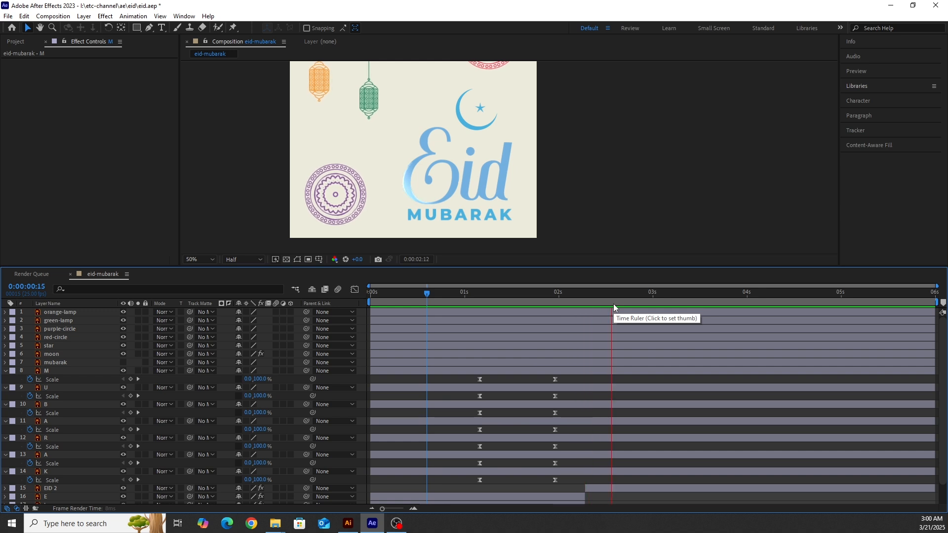
pyautogui.hotkey('ctrl', 's')
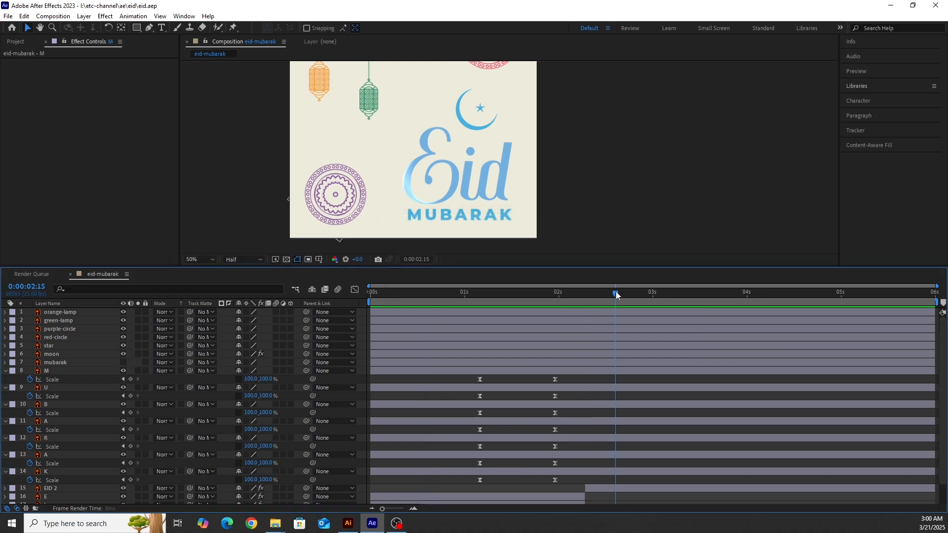
# - Collapse the Scale properties of the seven MUBARAK letter layers
pyautogui.click(590, 296)
pyautogui.click(67, 370)
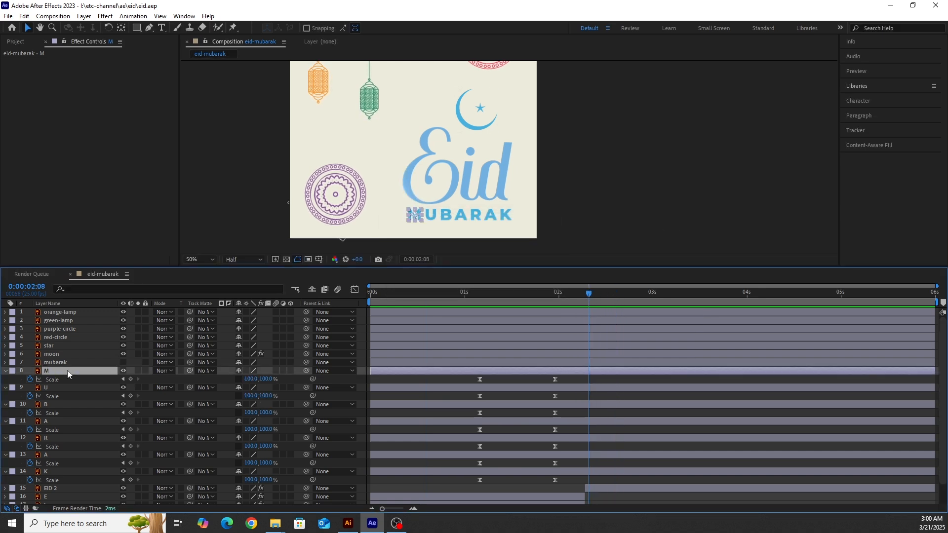
pyautogui.keyDown('shift'); pyautogui.click(58, 472); pyautogui.keyUp('shift')
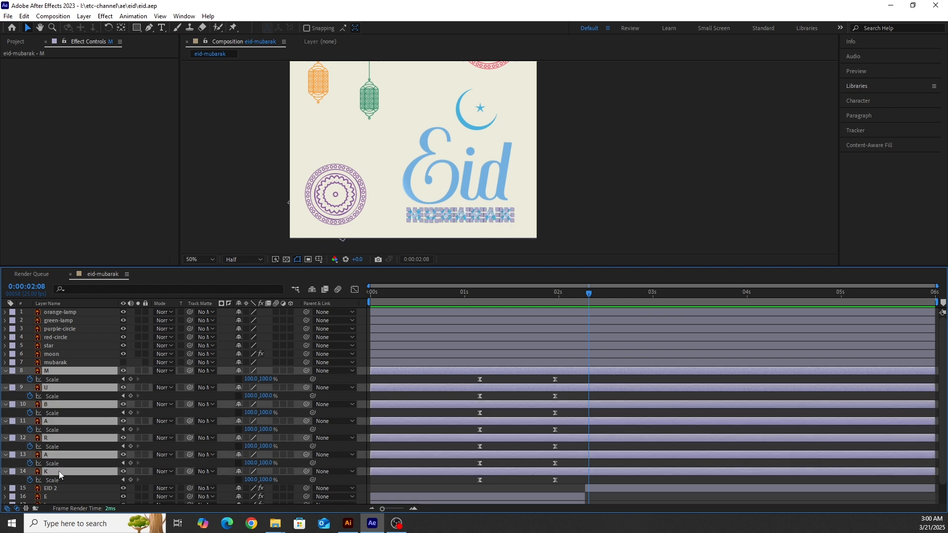
pyautogui.press('s')
pyautogui.click(601, 217)
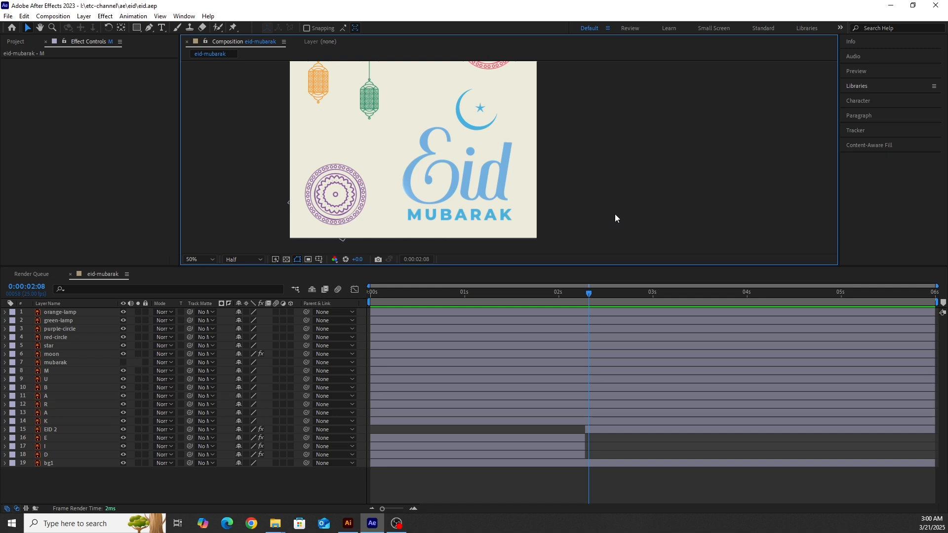
# - Show the mubarak layer, split it at 0:00:02:07 and delete the part before that time
pyautogui.moveTo(589, 296); pyautogui.dragTo(586, 296)
pyautogui.click(602, 431)
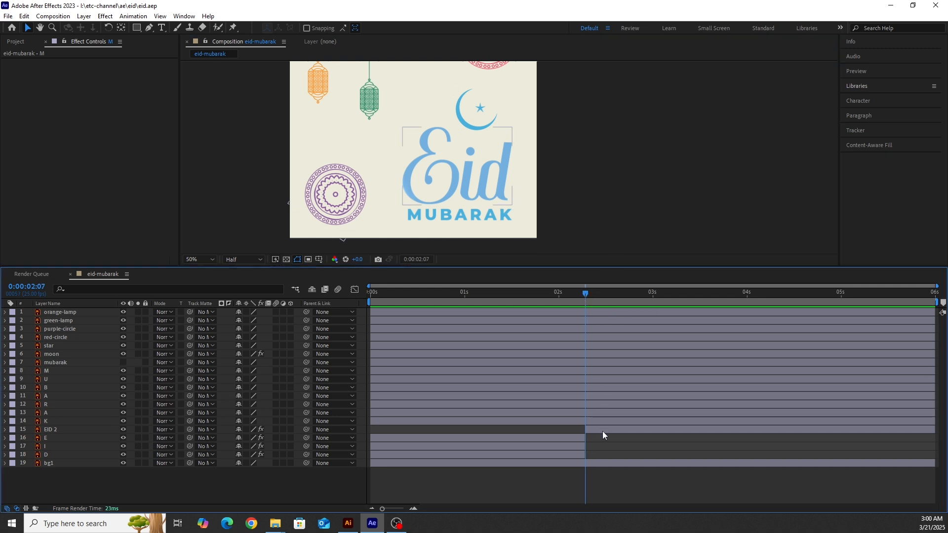
pyautogui.click(602, 431)
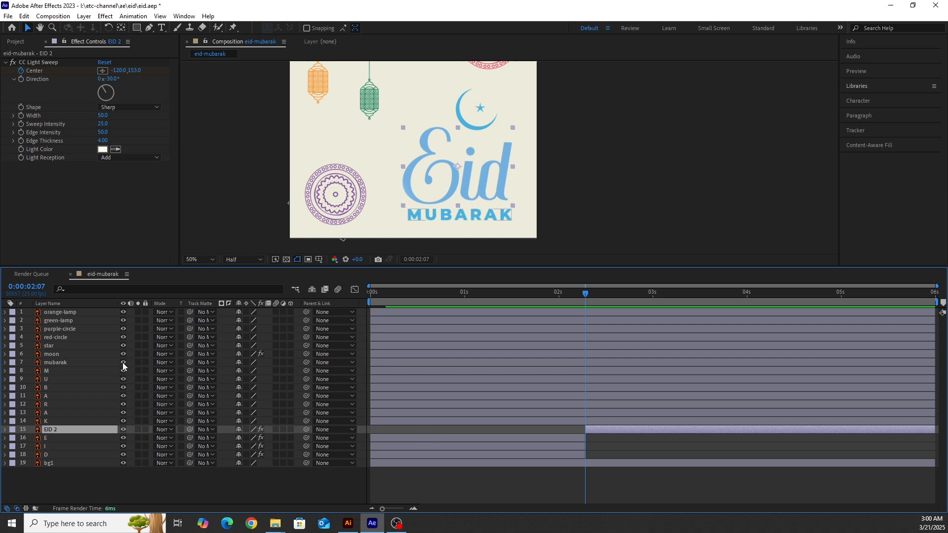
pyautogui.click(72, 363)
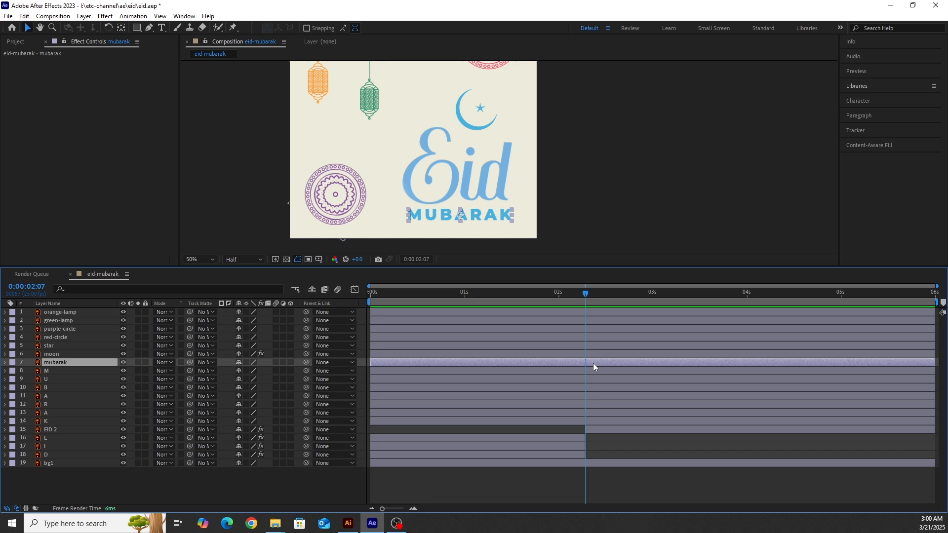
pyautogui.hotkey('ctrl', 'shift', 'd')
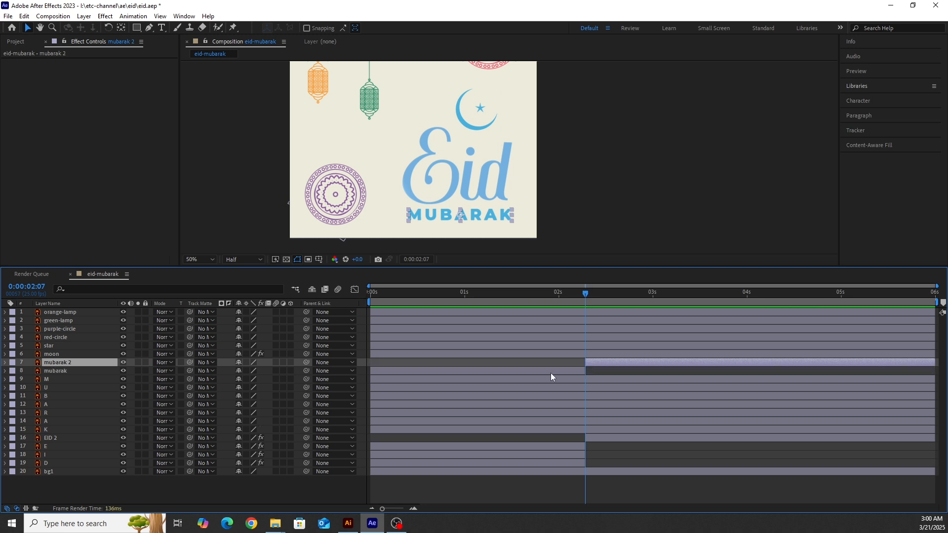
pyautogui.click(550, 372)
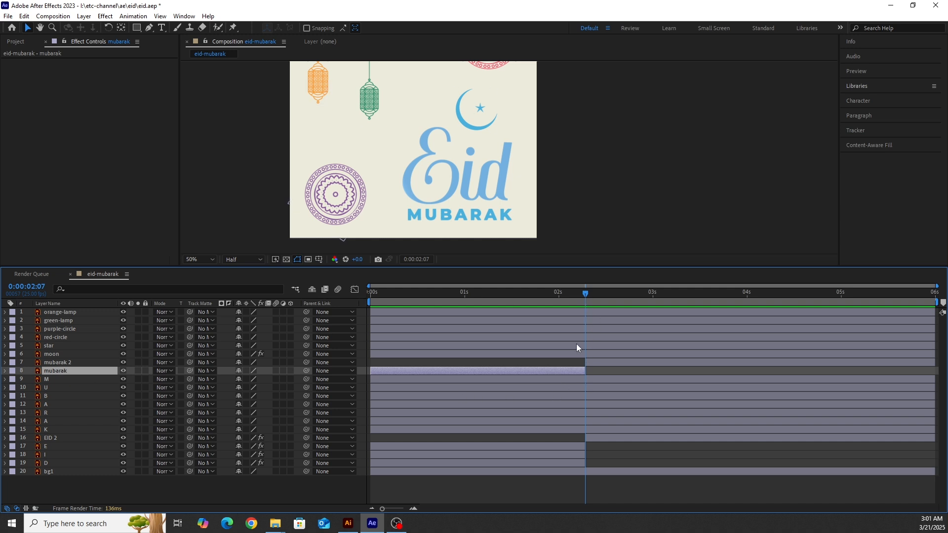
pyautogui.press('Delete')
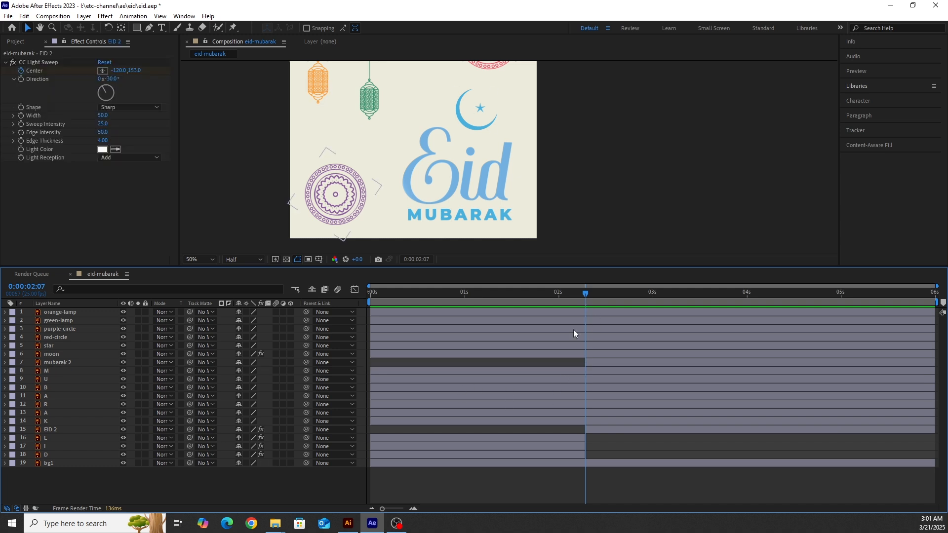
# - Apply the CC Light Sweep effect to the mubarak 2 layer
pyautogui.click(606, 367)
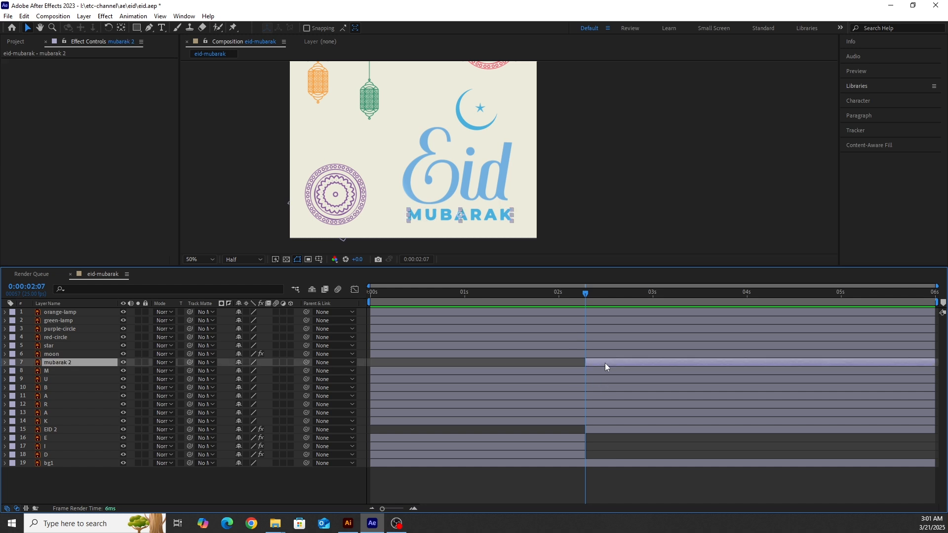
pyautogui.click(184, 15)
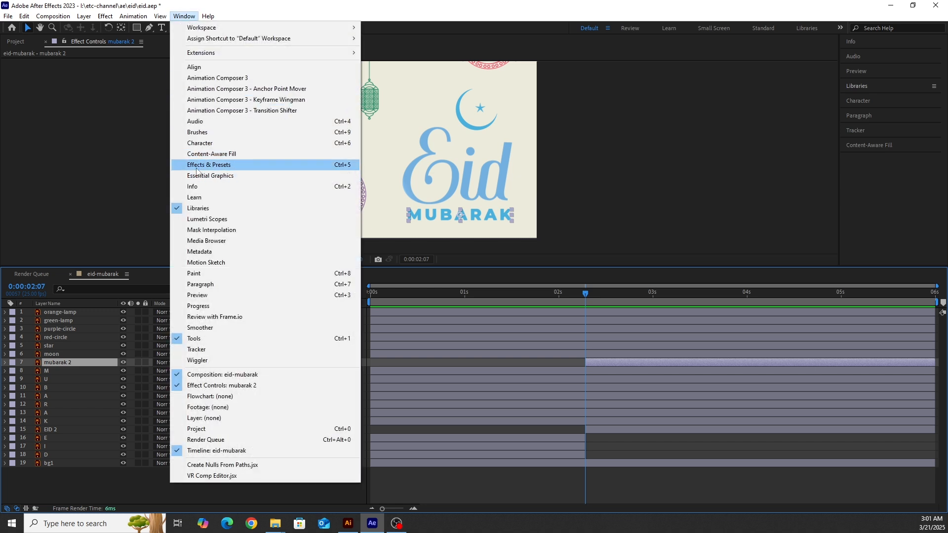
pyautogui.click(274, 166)
pyautogui.moveTo(804, 125); pyautogui.dragTo(615, 362)
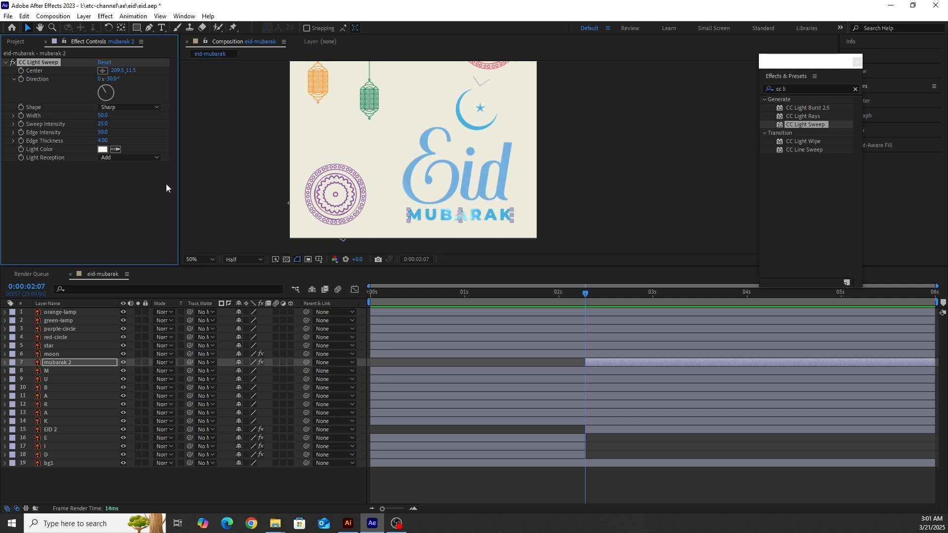
# - Keyframe the MUBARAK light sweep's Center from about 459.5, -47.5 at 0:00:02:07 to about -99.5, -5.5 at 0:00:04:00
pyautogui.click(20, 71)
pyautogui.press('z')
pyautogui.click(490, 213)
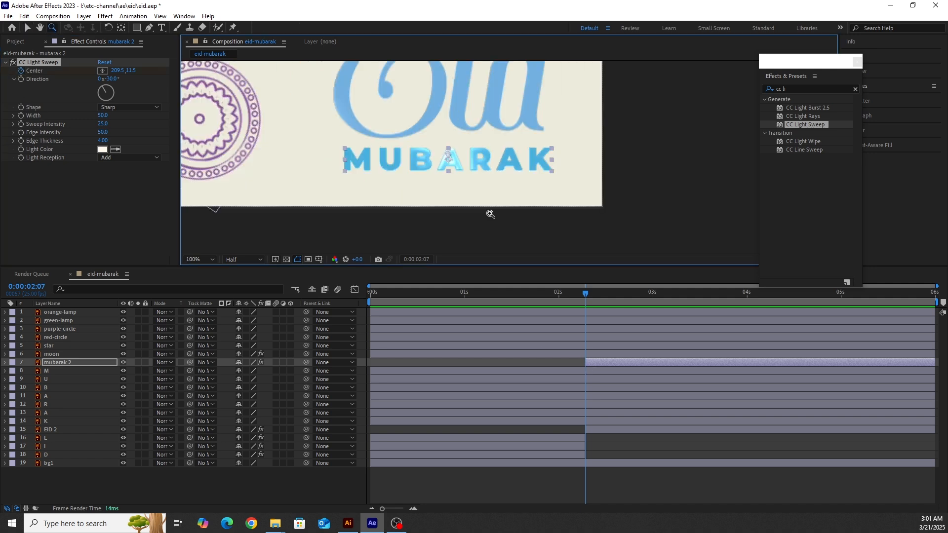
pyautogui.press('h')
pyautogui.moveTo(700, 146); pyautogui.dragTo(667, 182)
pyautogui.press('v')
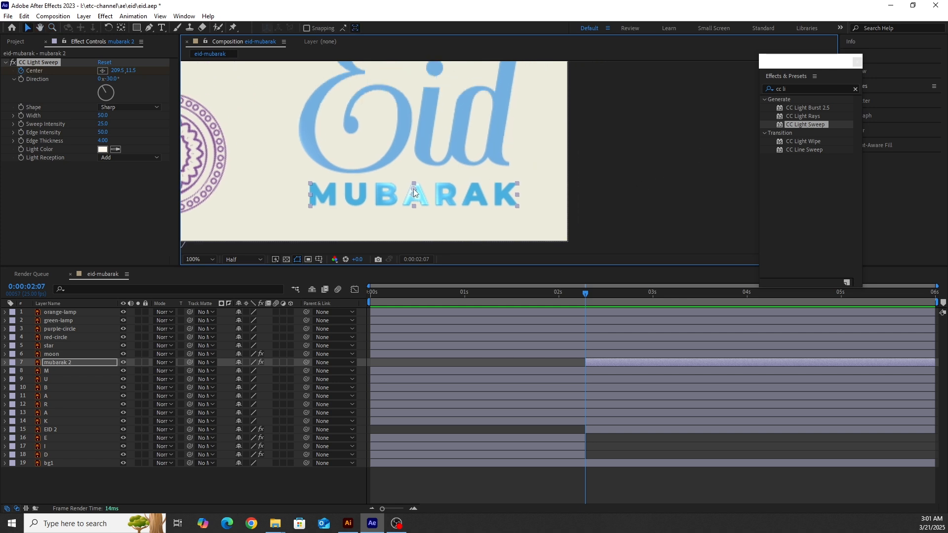
pyautogui.moveTo(413, 191); pyautogui.dragTo(537, 160)
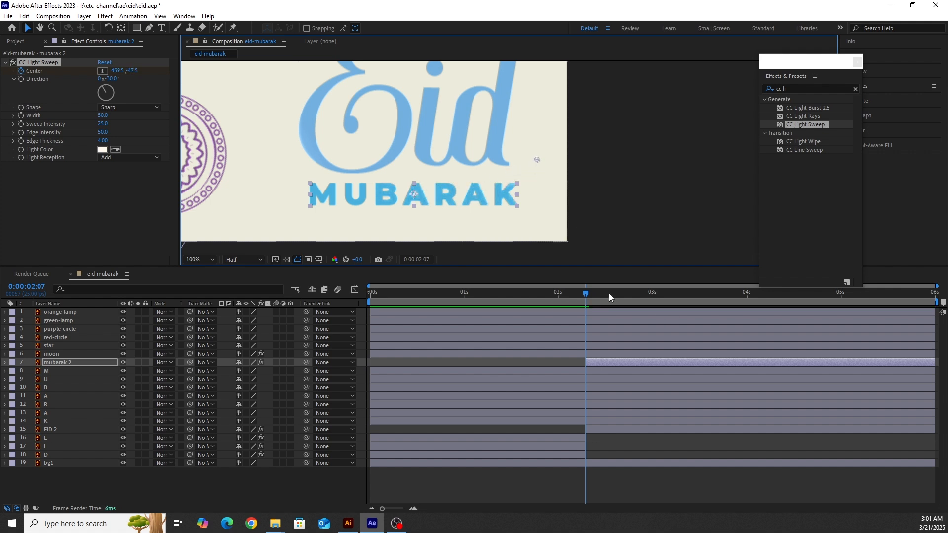
pyautogui.moveTo(586, 295); pyautogui.dragTo(747, 298)
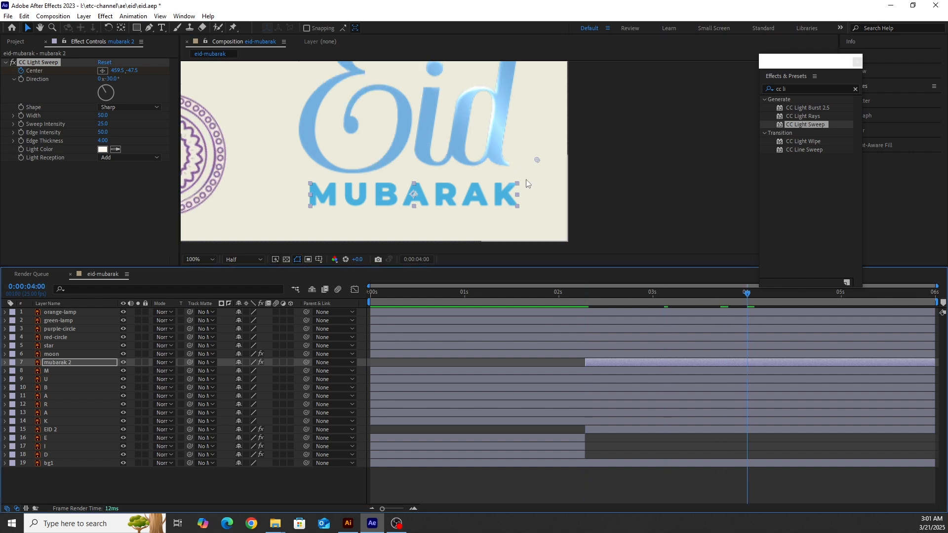
pyautogui.moveTo(537, 160); pyautogui.dragTo(262, 181)
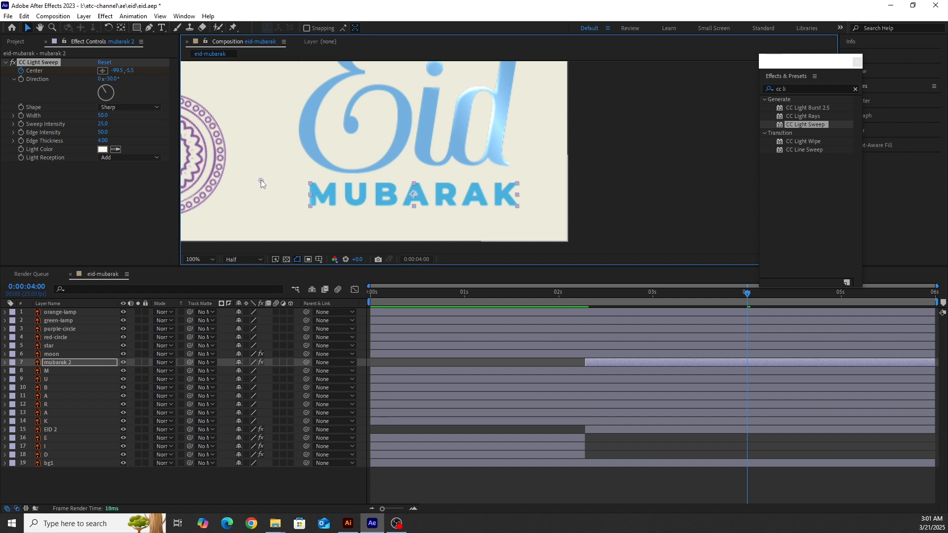
# - Preview the complete animation from 0:00:00:13, including the light sweep across MUBARAK, and check the full artwork
pyautogui.press(',')
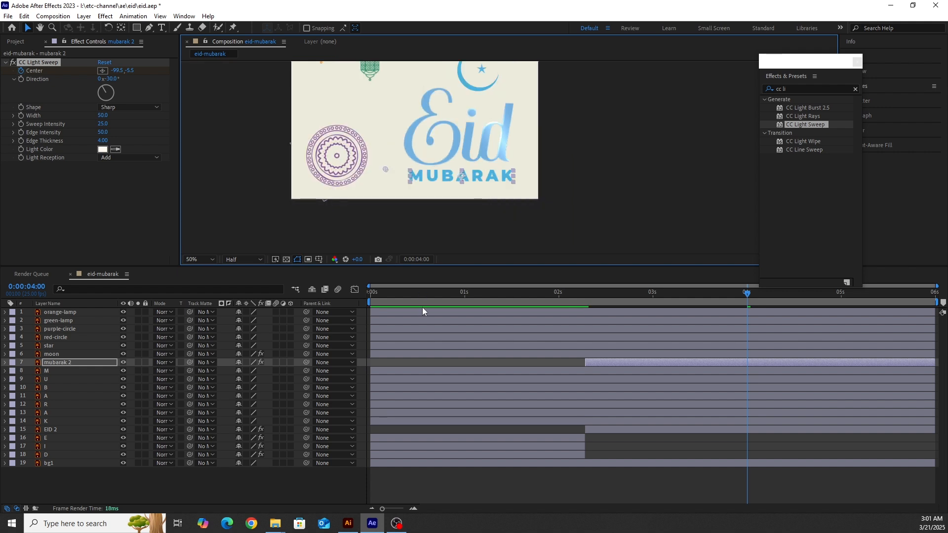
pyautogui.click(418, 294)
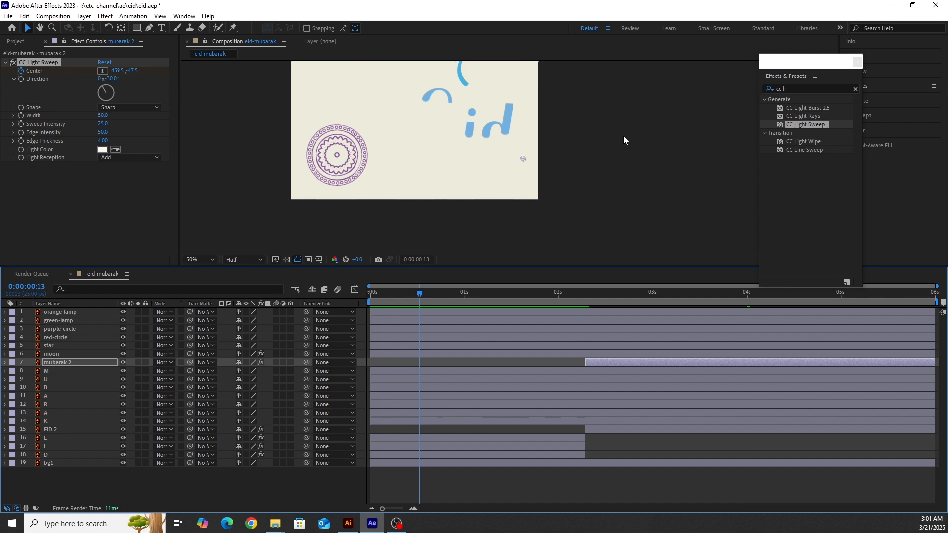
pyautogui.press('space')
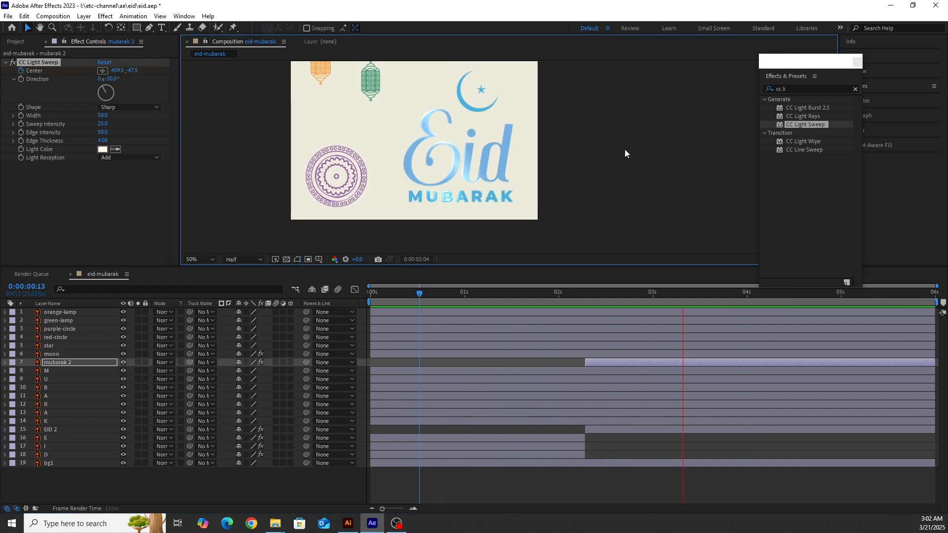
pyautogui.press('space')
pyautogui.press('Home')
pyautogui.click(544, 294)
pyautogui.press('space')
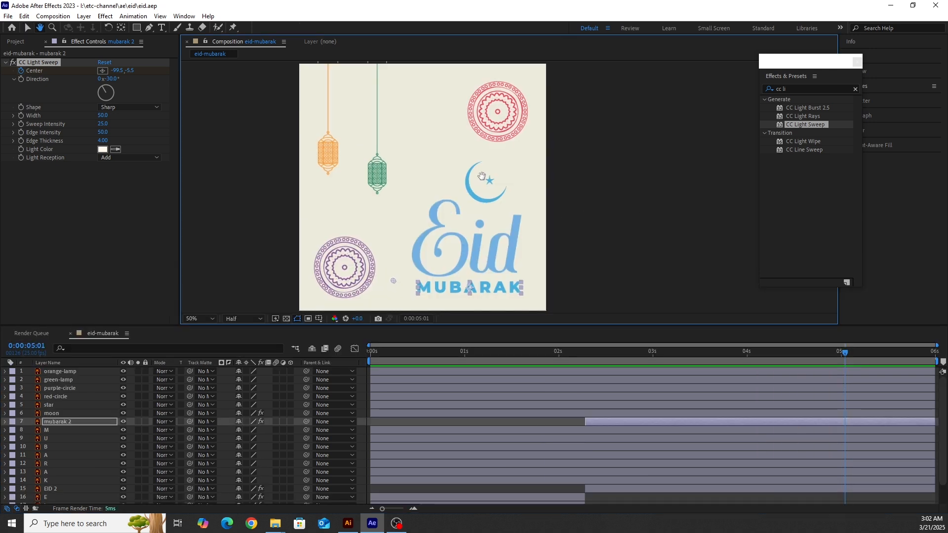
pyautogui.moveTo(483, 178); pyautogui.dragTo(484, 172)
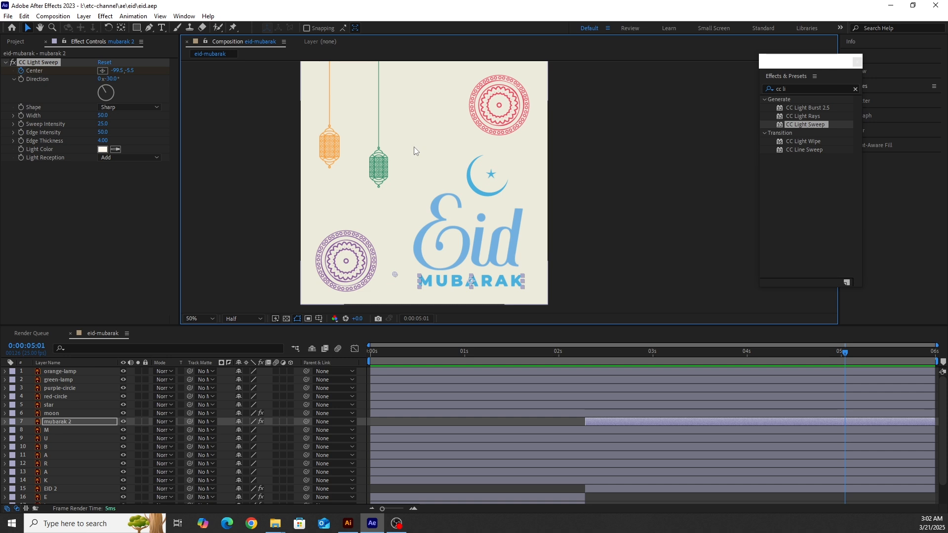
# - Add the eid-mubarak composition to the render queue, output it as eid-mubarak.mp4 in the eid folder, and start rendering
pyautogui.click(13, 18)
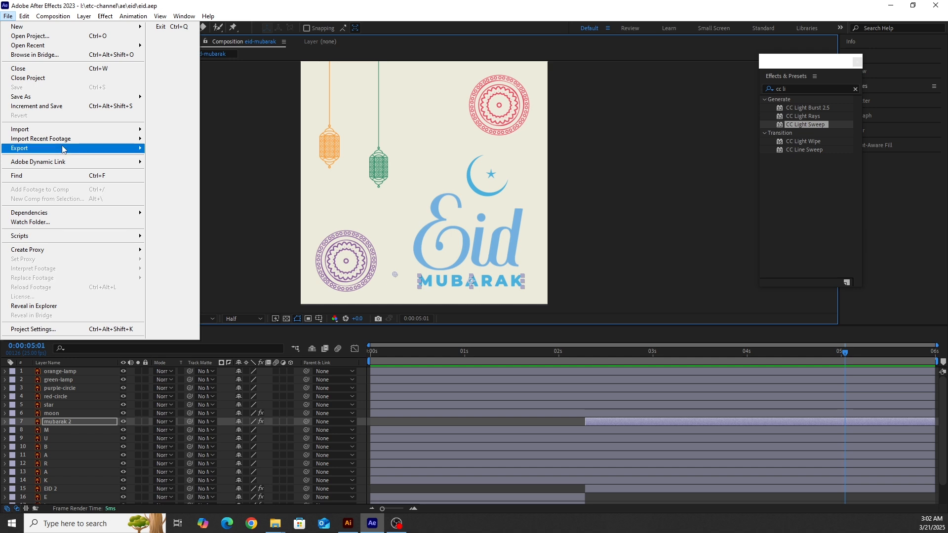
pyautogui.moveTo(74, 148)
pyautogui.click(201, 160)
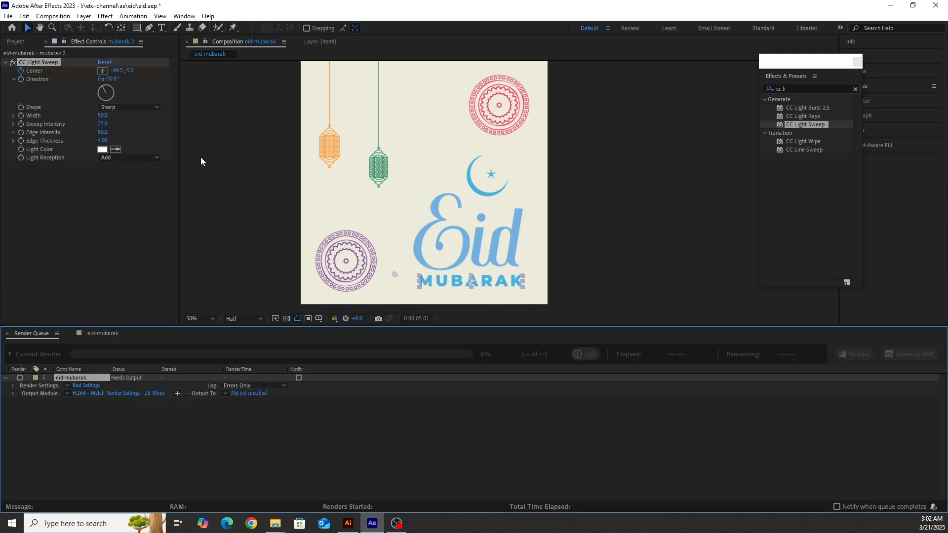
pyautogui.click(245, 394)
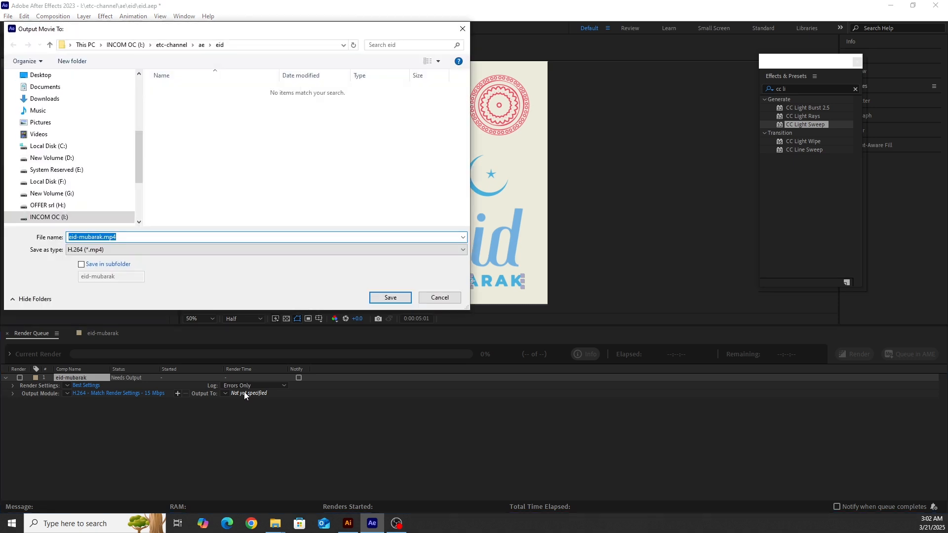
pyautogui.click(378, 298)
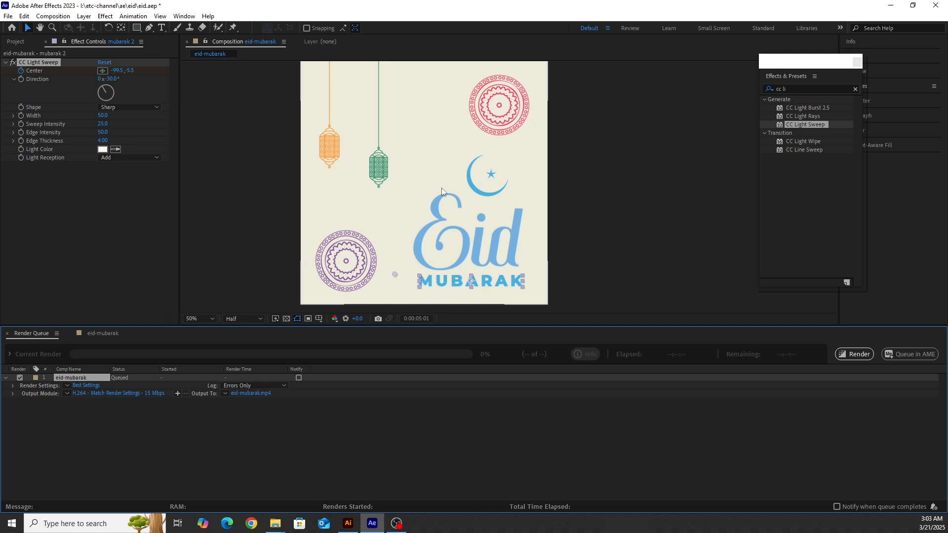
pyautogui.click(853, 354)
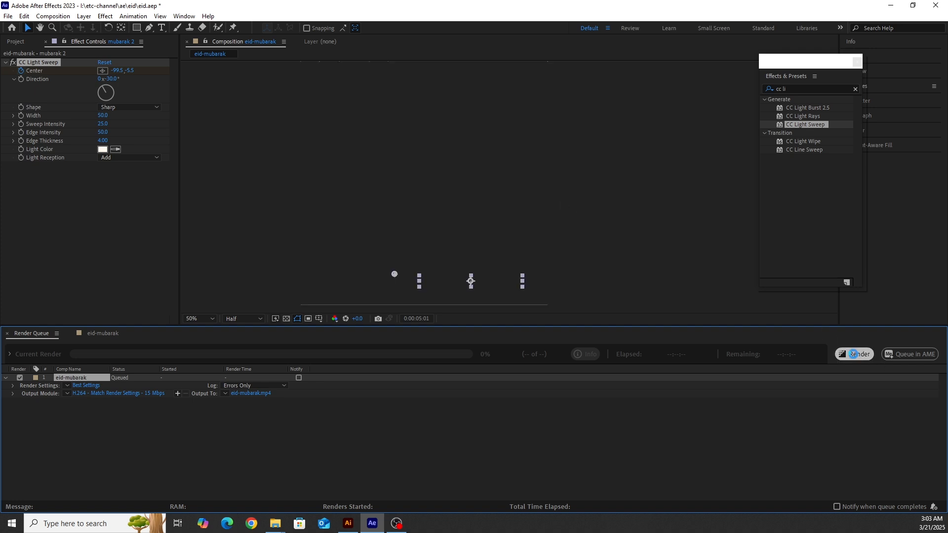